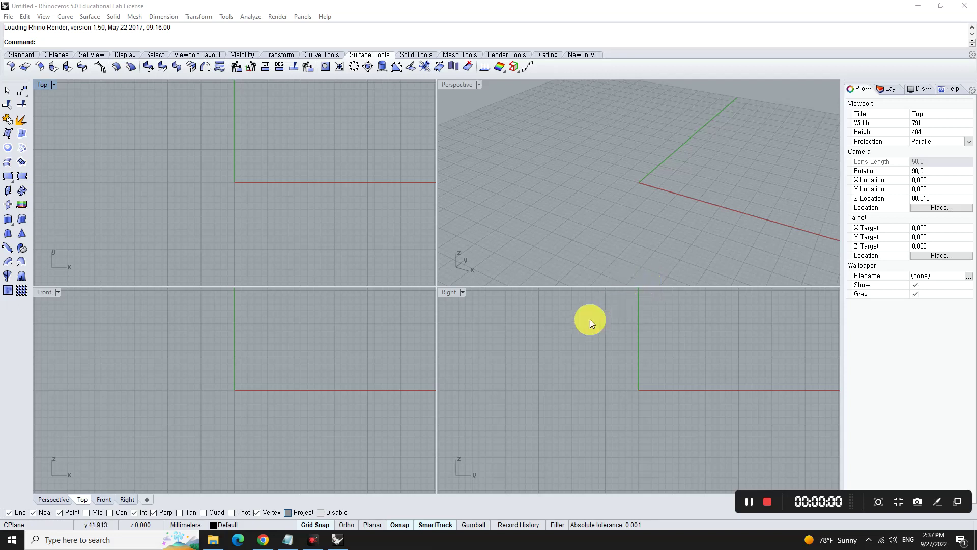
Copy the command name PictureFrame from the Notepad note
click(287, 540)
click(547, 155)
key(ctrl+a)
right_click(451, 194)
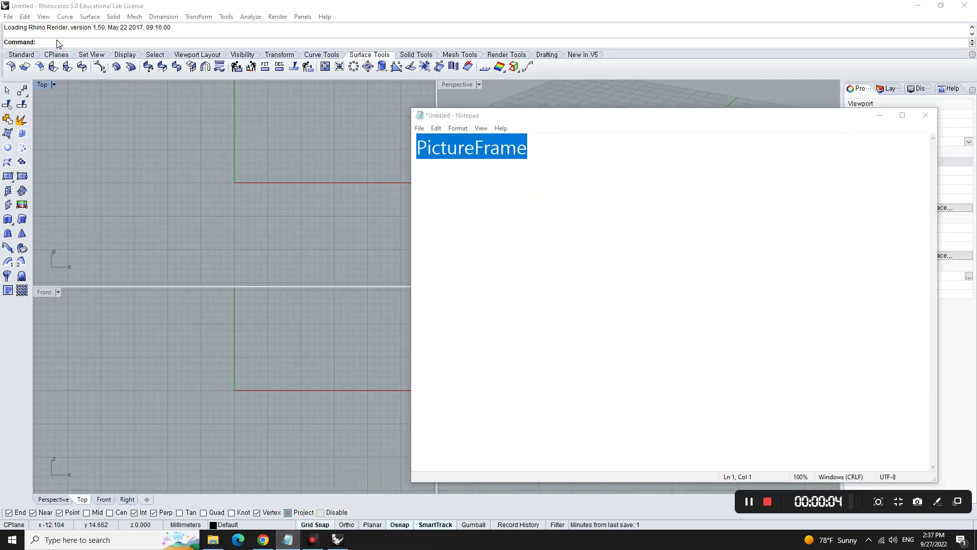
click(57, 43)
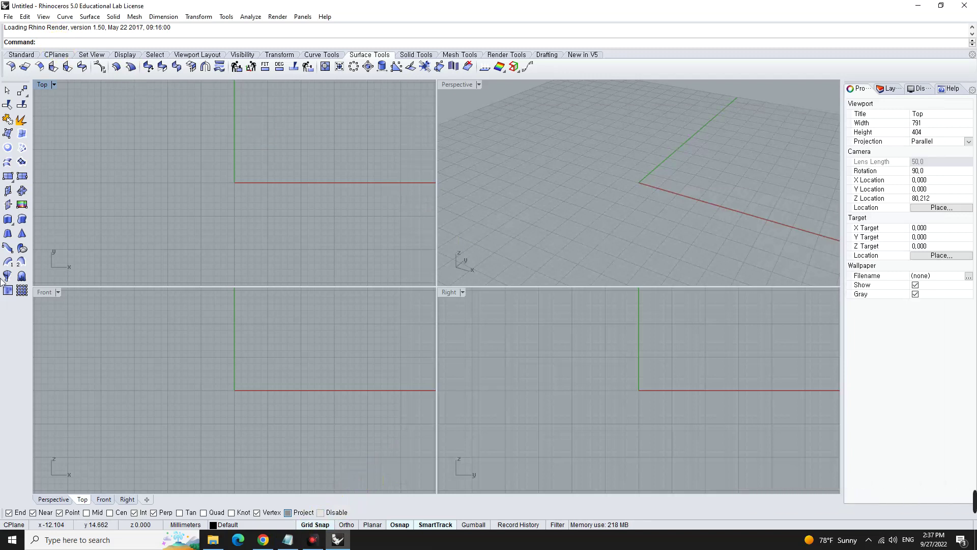
Maximize the Front view and start the PictureFrame command
double_click(46, 292)
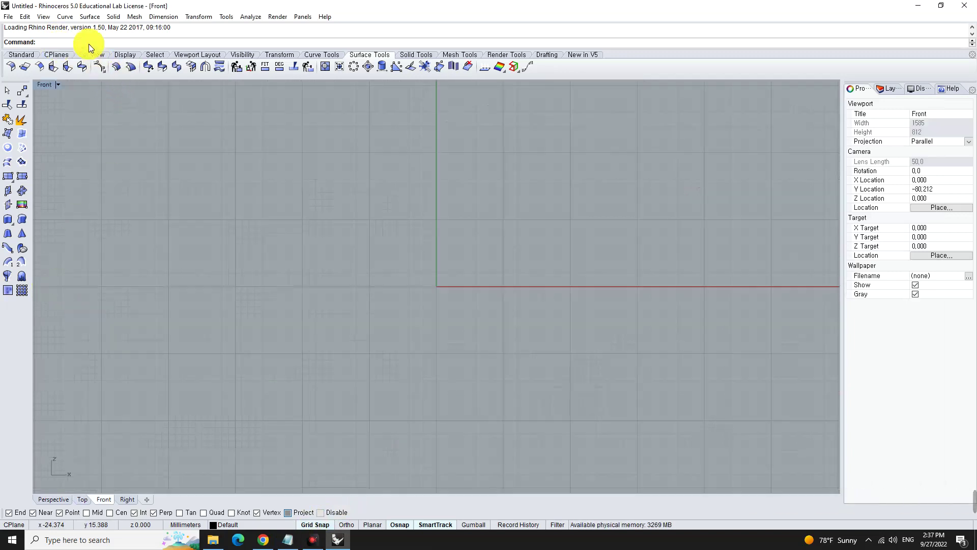
text(PictureFrame)
click(83, 50)
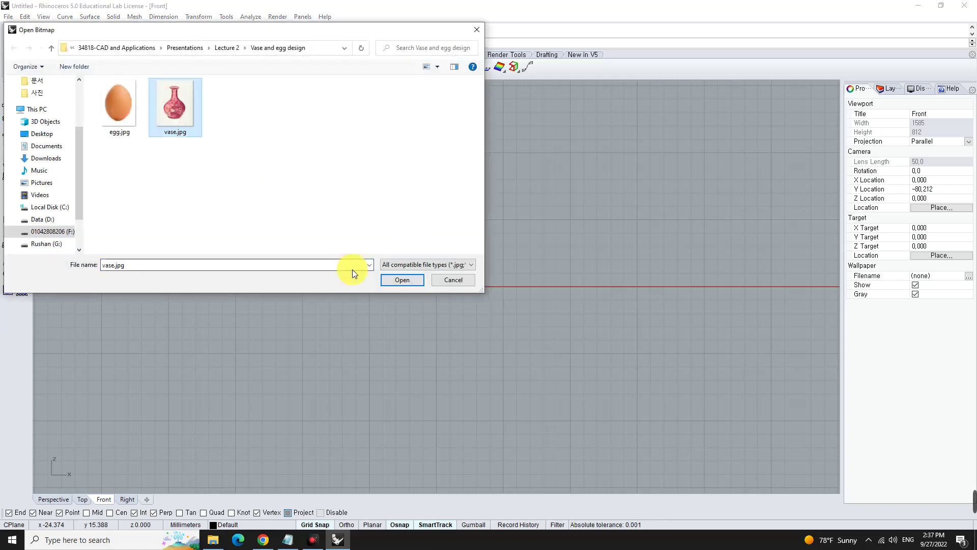
Place vase.jpg as a picture frame cornered at the origin, then center it in view
click(393, 277)
click(437, 286)
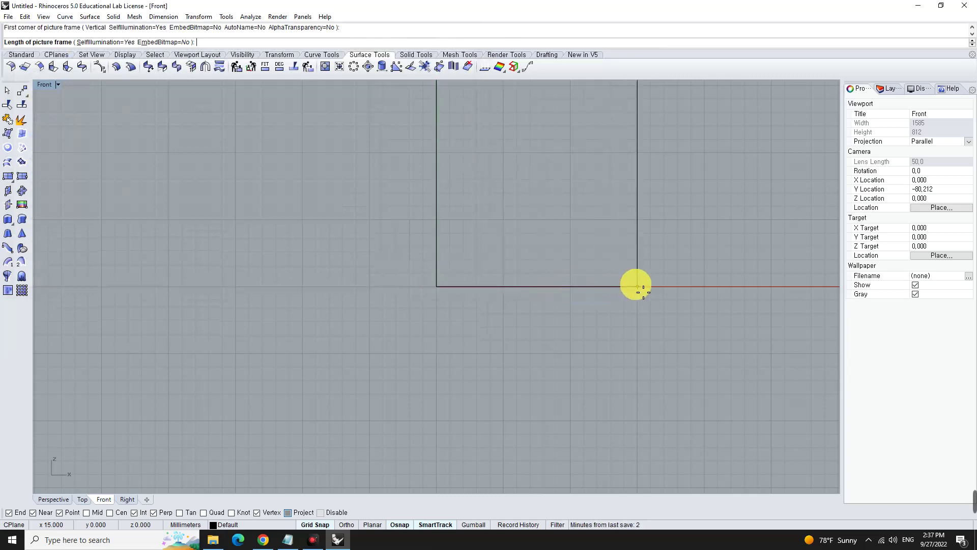
click(637, 286)
mouse_move(714, 177)
right_down()
mouse_move(587, 281)
mouse_move(571, 255)
right_up()
scroll(483, 275, up, 1)
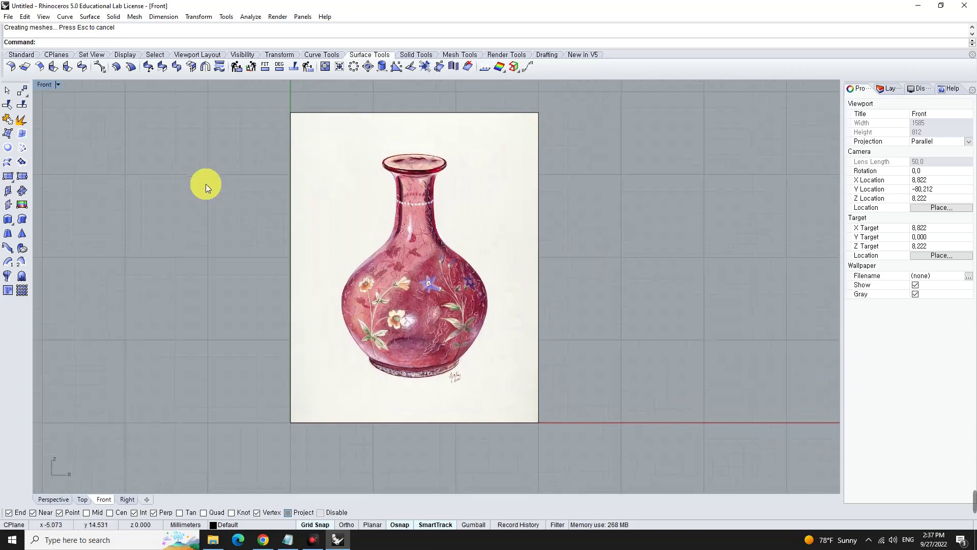
click(322, 56)
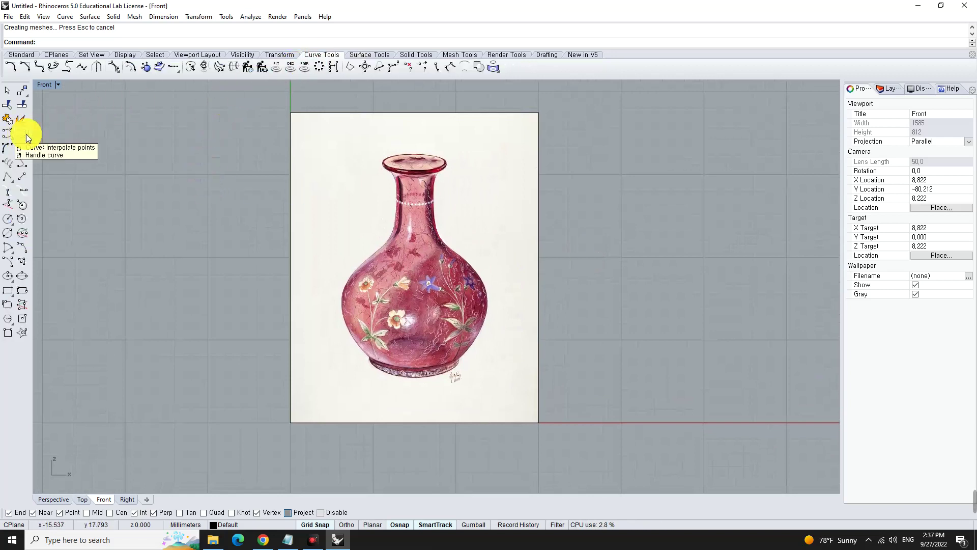
Start an interpolated-points curve and zoom in on the vase rim
click(26, 133)
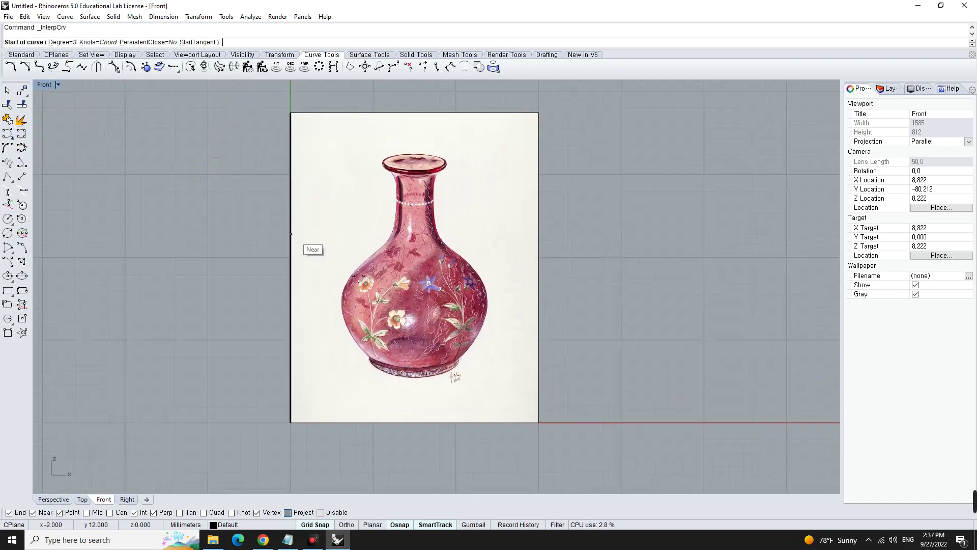
scroll(410, 395, up, 2)
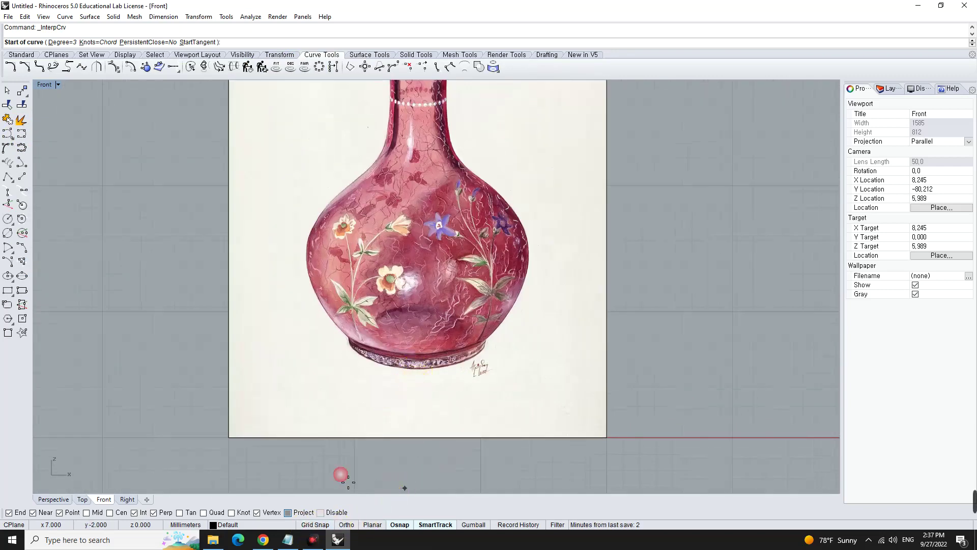
scroll(428, 334, down, 2)
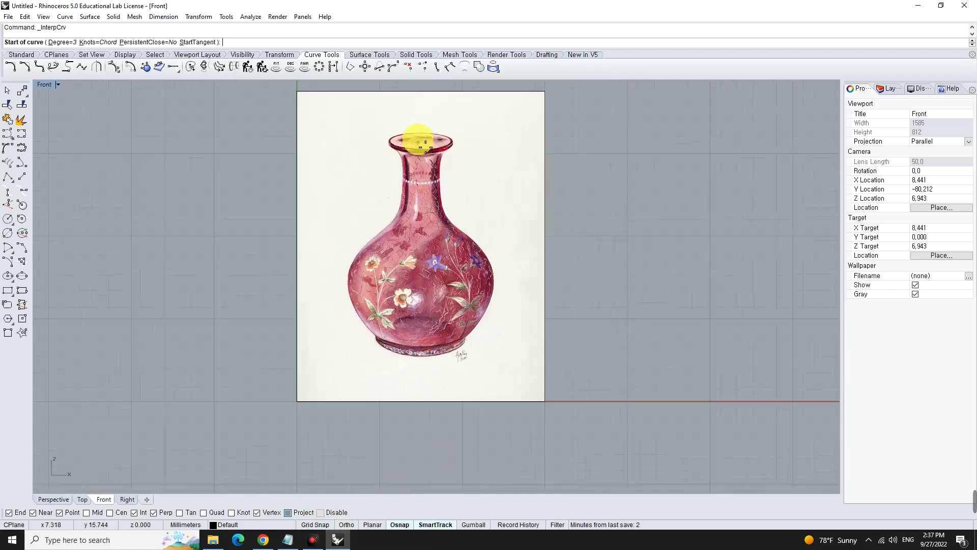
scroll(420, 134, up, 3)
scroll(420, 134, up, 2)
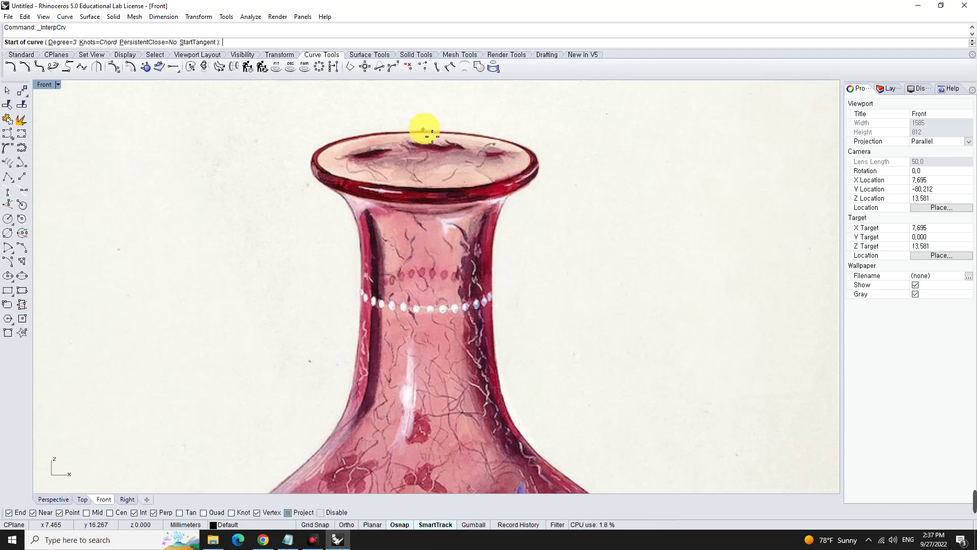
scroll(420, 132, down, 2)
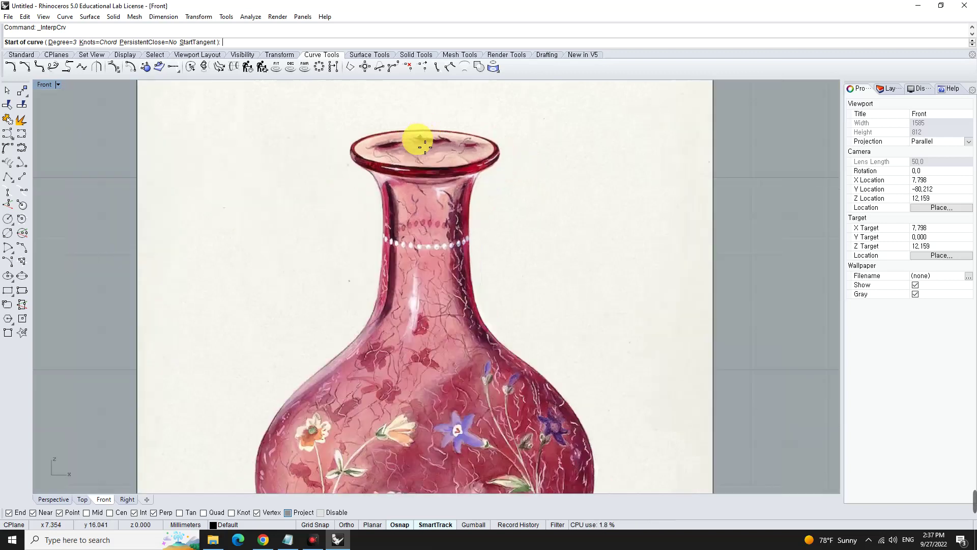
Trace curve points from the rim lip down the neck to the shoulder
click(350, 151)
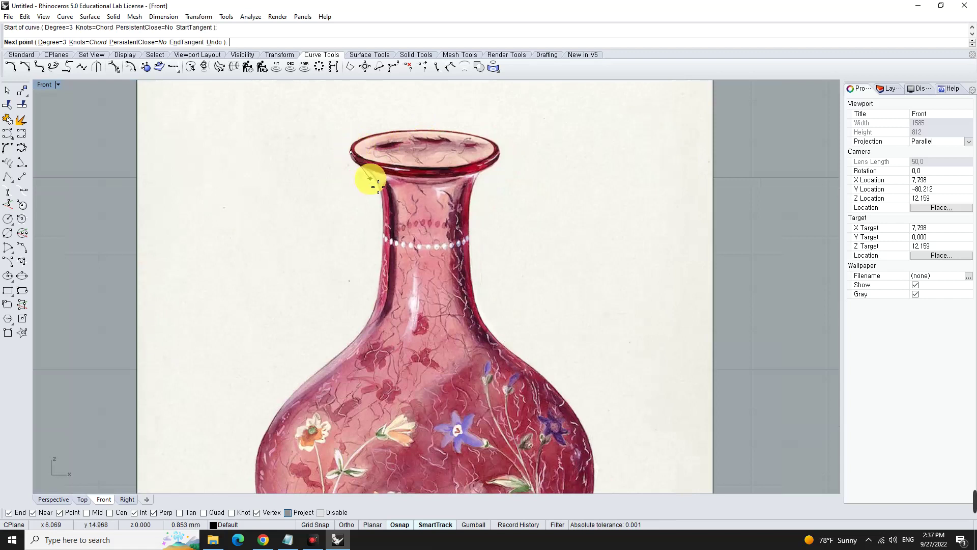
click(376, 178)
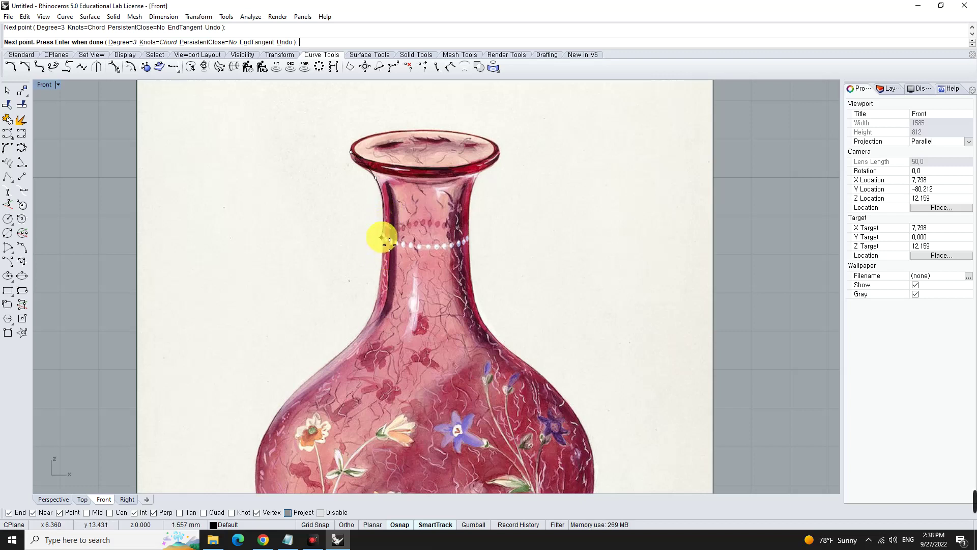
click(383, 233)
click(382, 284)
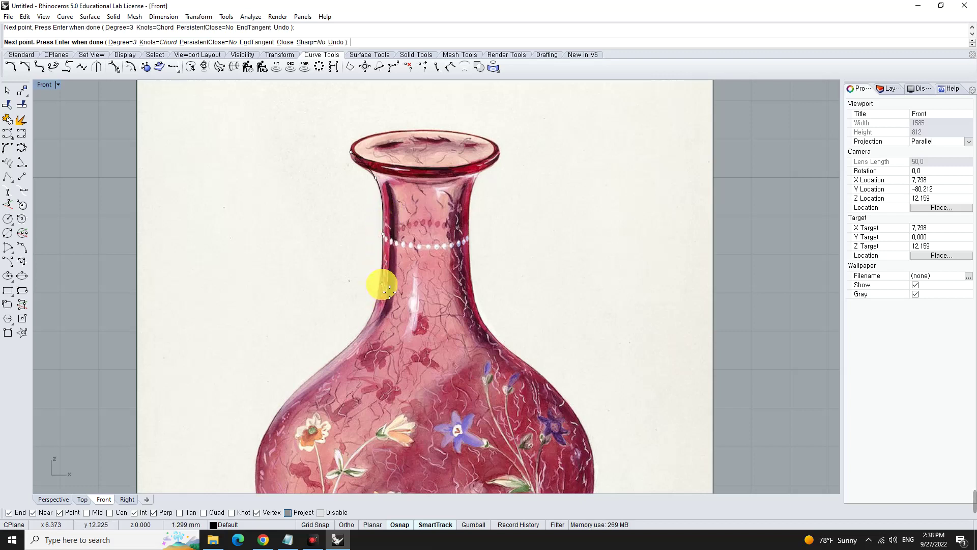
click(378, 292)
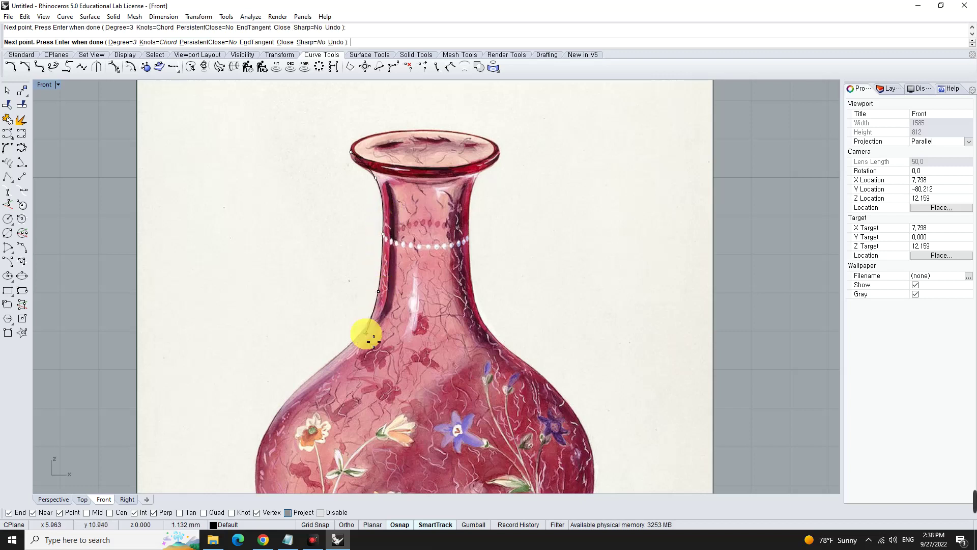
click(366, 326)
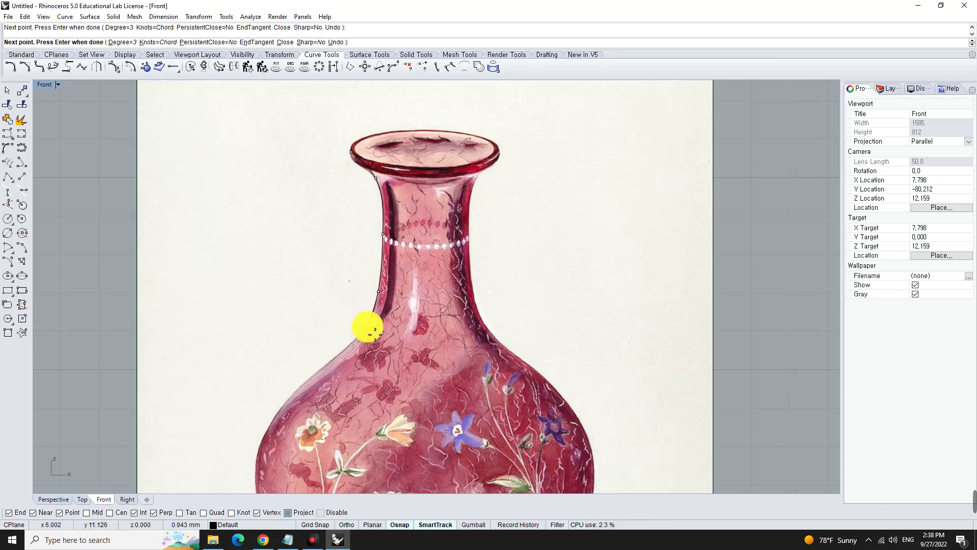
click(328, 361)
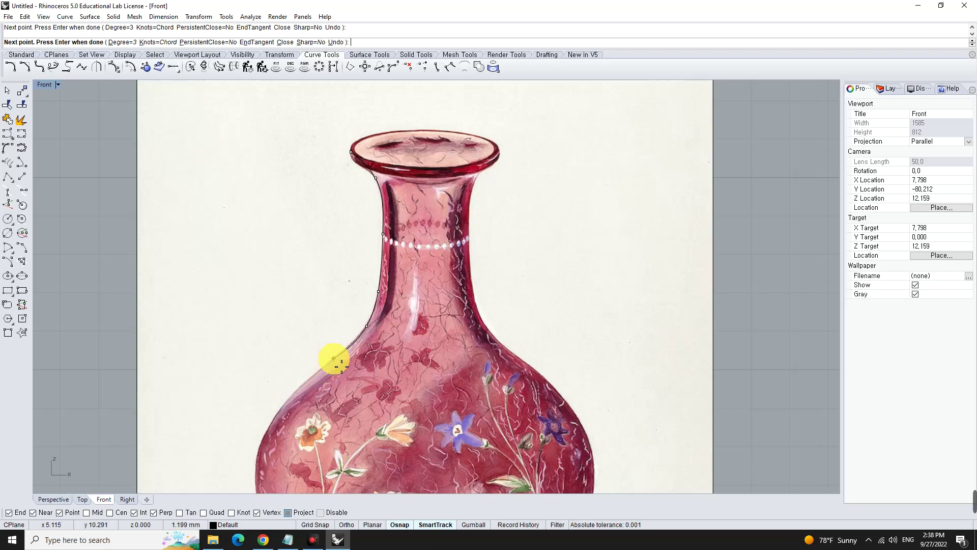
right_drag(344, 361, 365, 175)
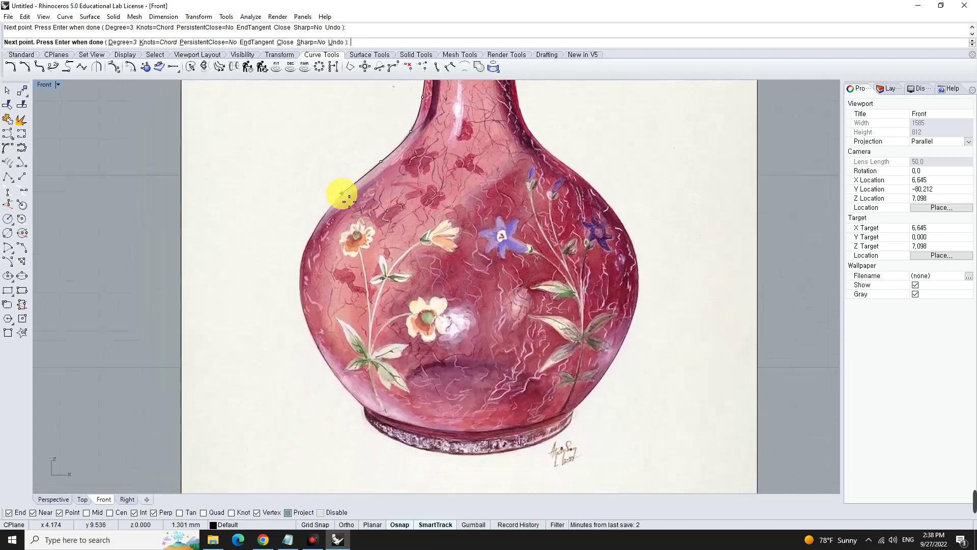
Add curve points down the vase body's left edge to the foot
click(342, 193)
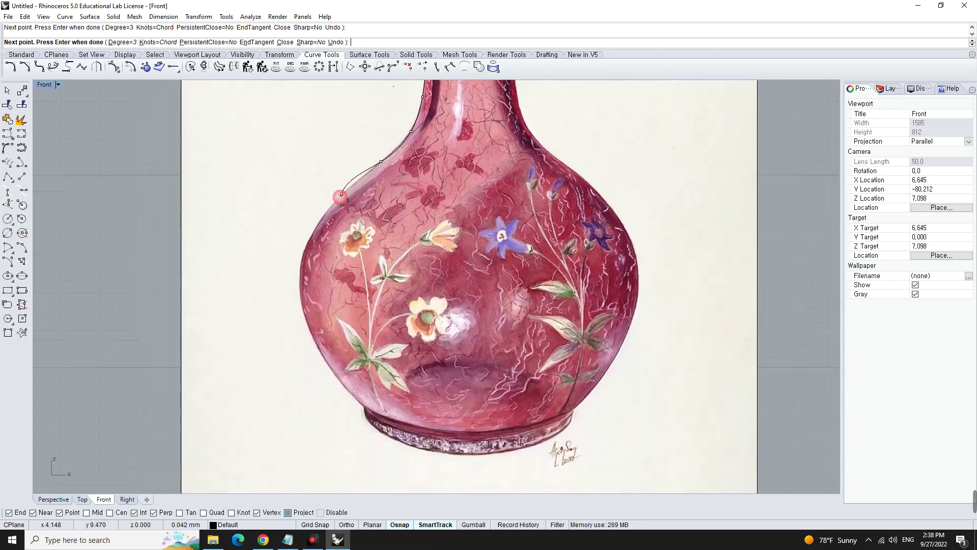
click(314, 229)
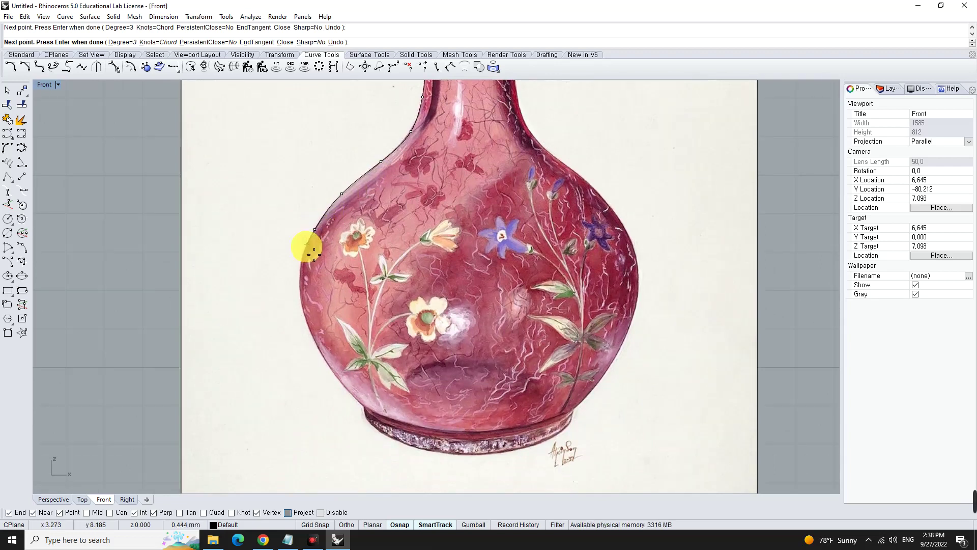
click(302, 259)
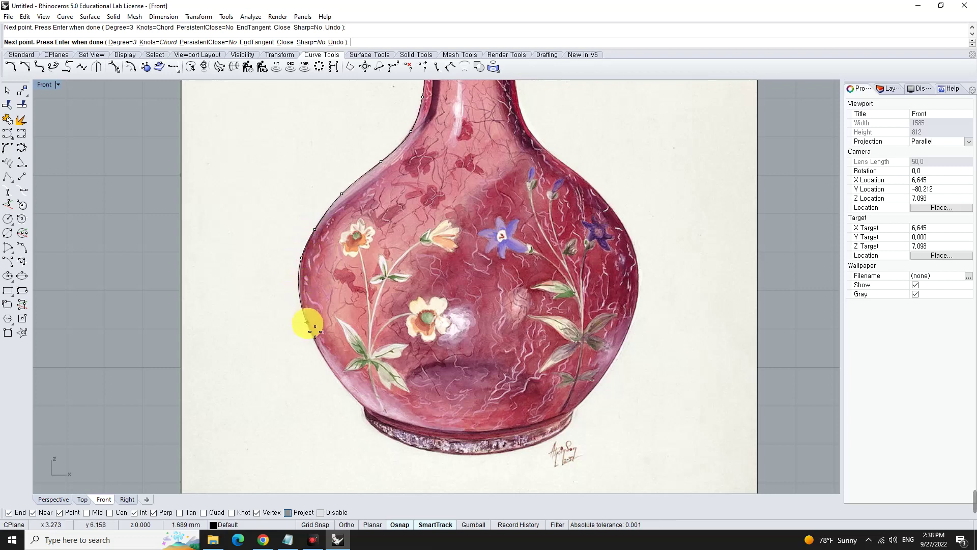
click(309, 325)
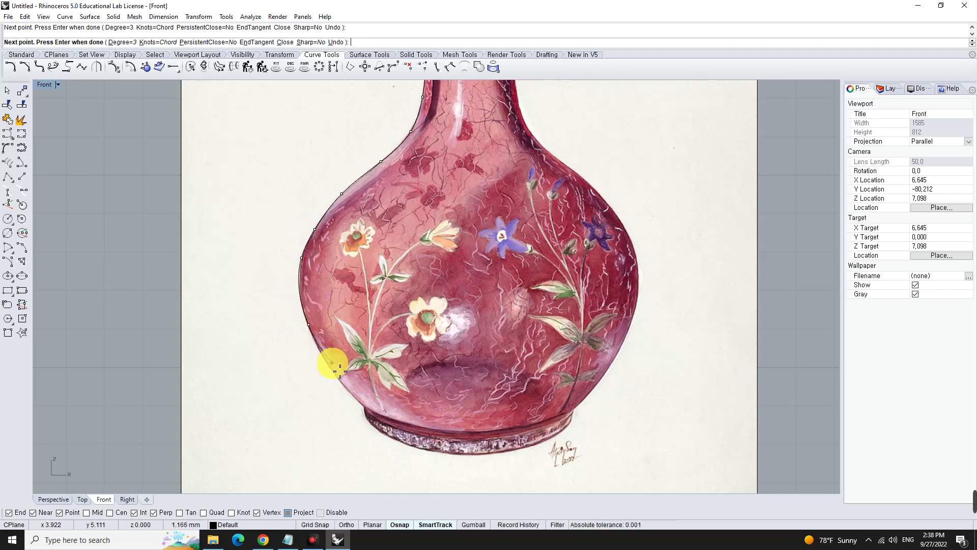
click(336, 376)
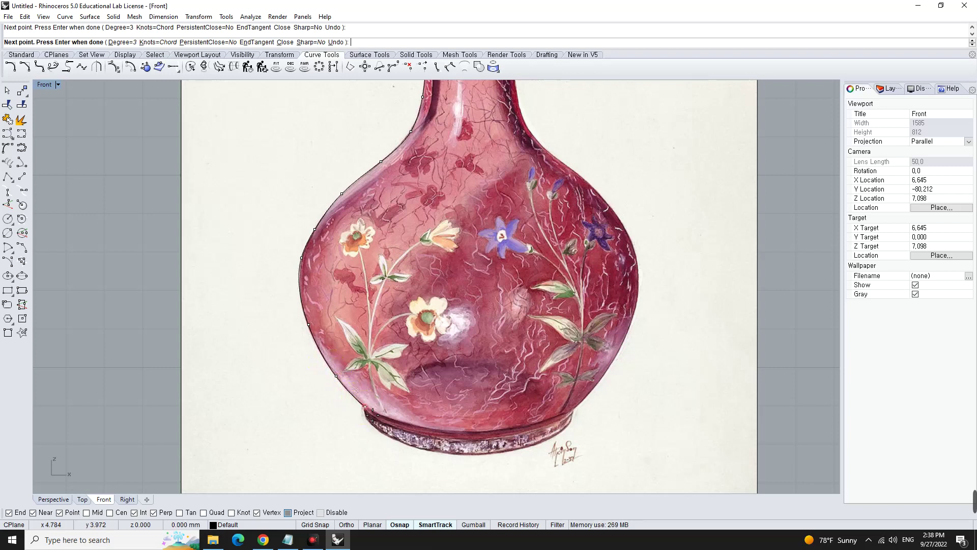
click(365, 407)
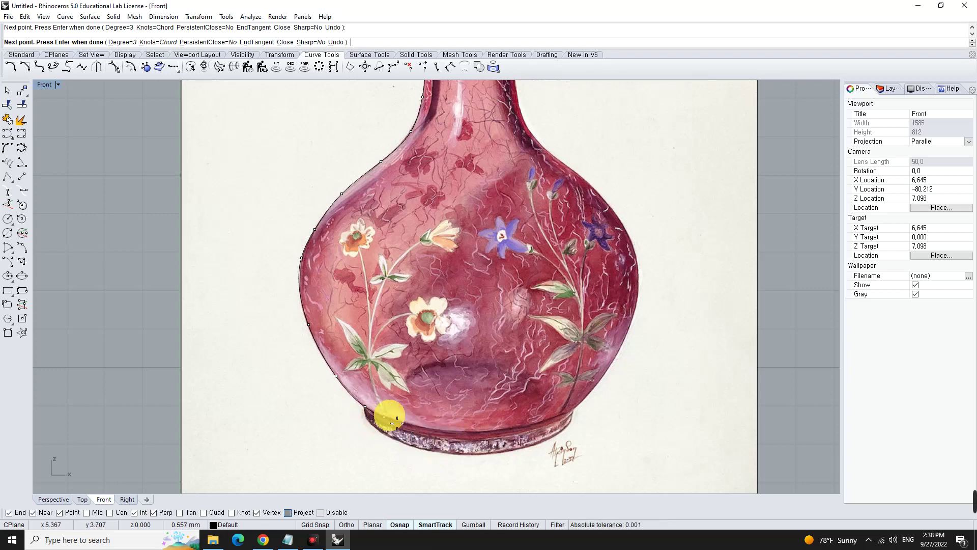
Zoom around the base, then end the profile curve
scroll(366, 420, up, 2)
scroll(371, 415, up, 2)
scroll(374, 412, down, 2)
scroll(376, 414, down, 2)
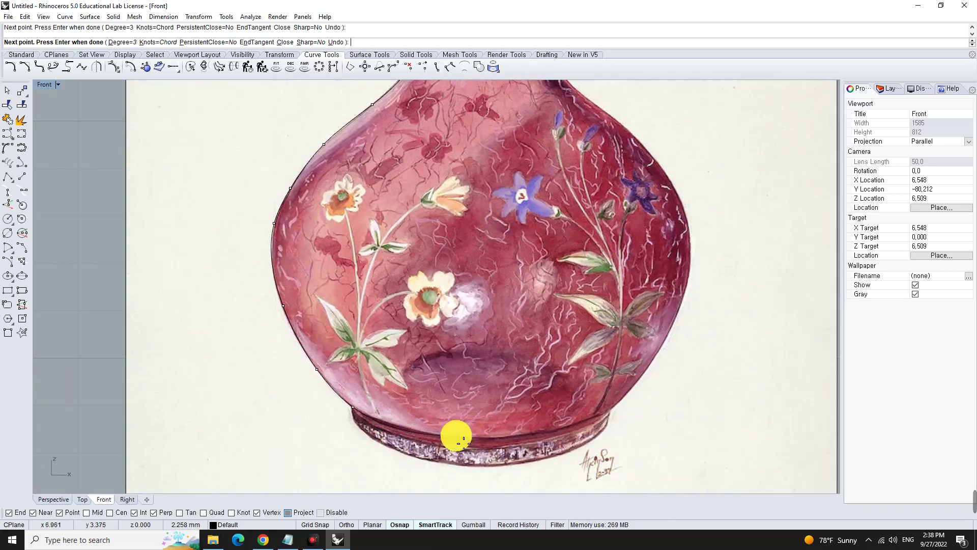
scroll(456, 439, down, 2)
scroll(462, 442, up, 1)
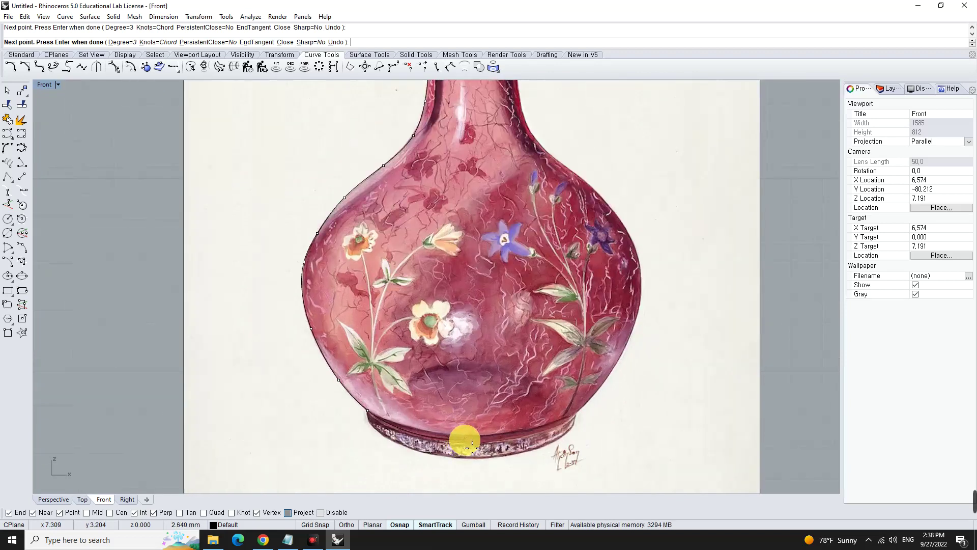
scroll(467, 449, up, 4)
scroll(467, 449, down, 5)
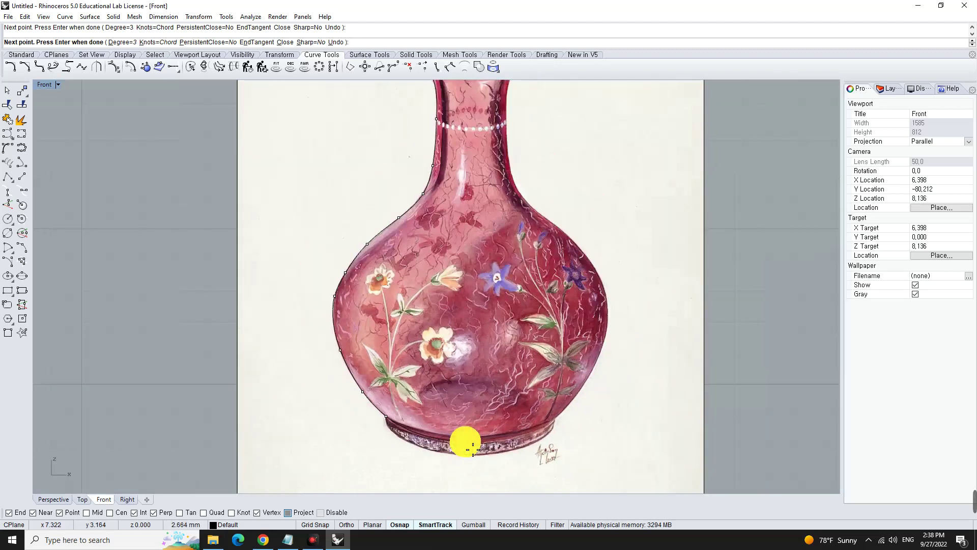
scroll(467, 449, down, 1)
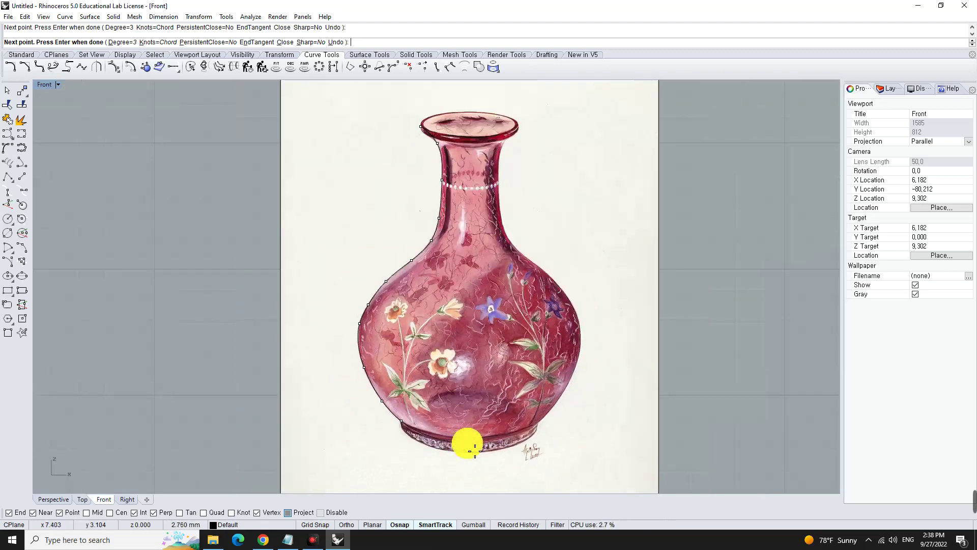
scroll(475, 448, up, 3)
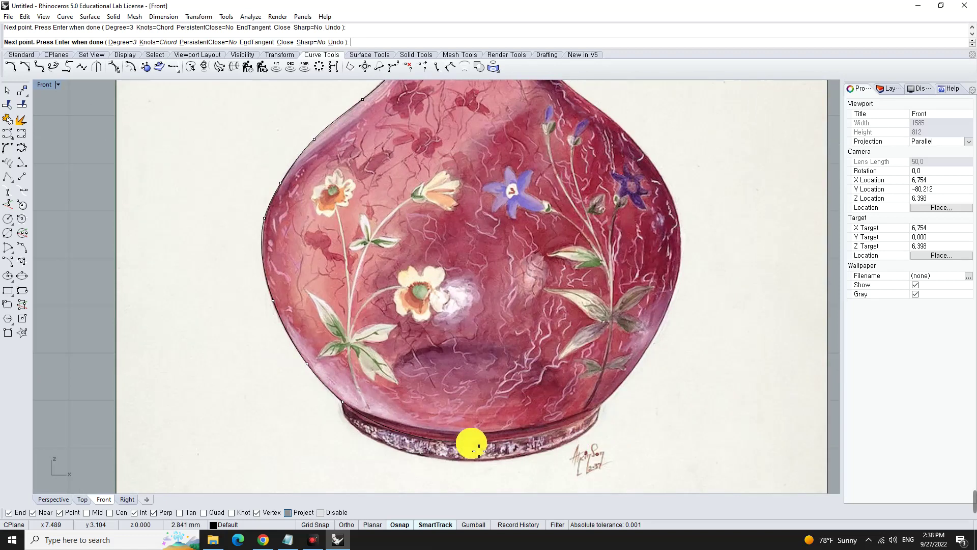
right_click(478, 448)
scroll(393, 329, down, 5)
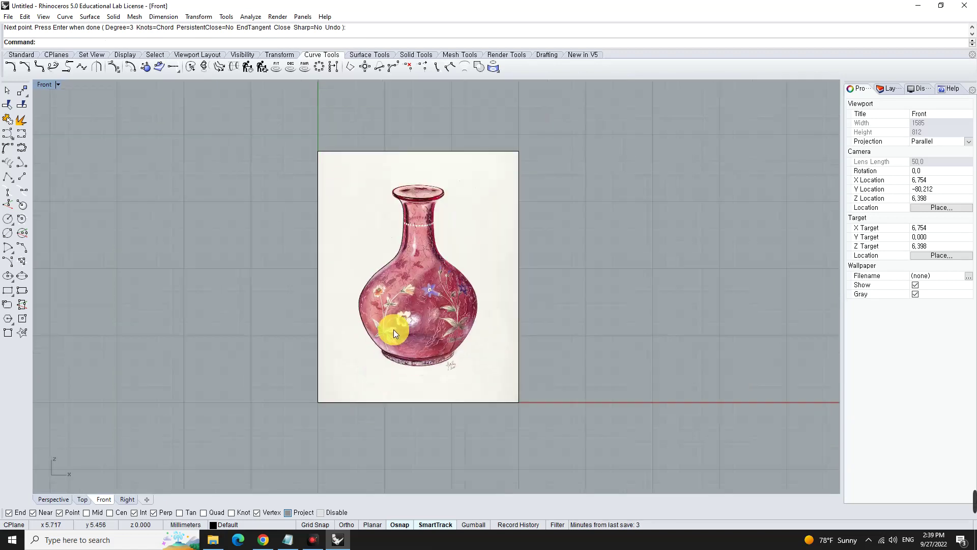
Move the vase reference picture off to the right
scroll(418, 320, down, 1)
click(418, 318)
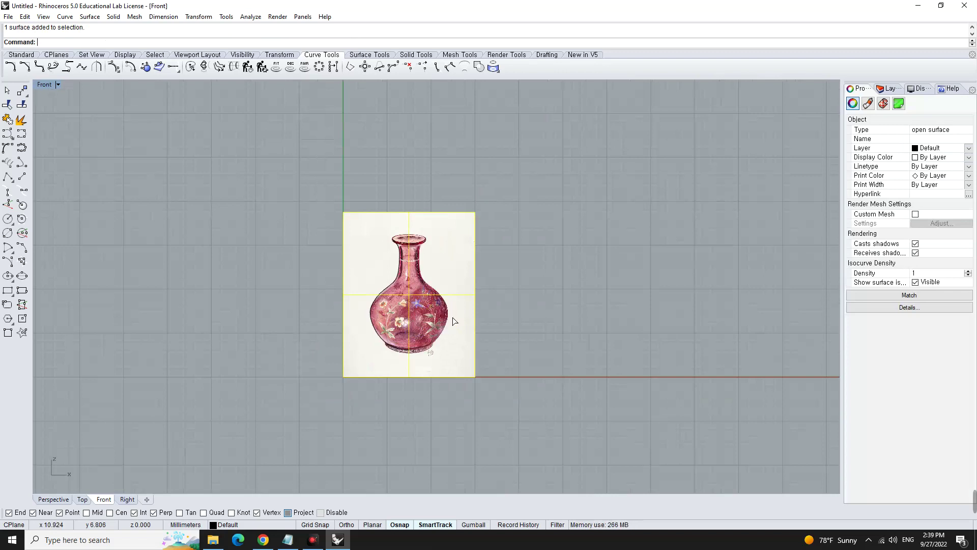
drag(445, 316, 744, 316)
key(Escape)
click(413, 261)
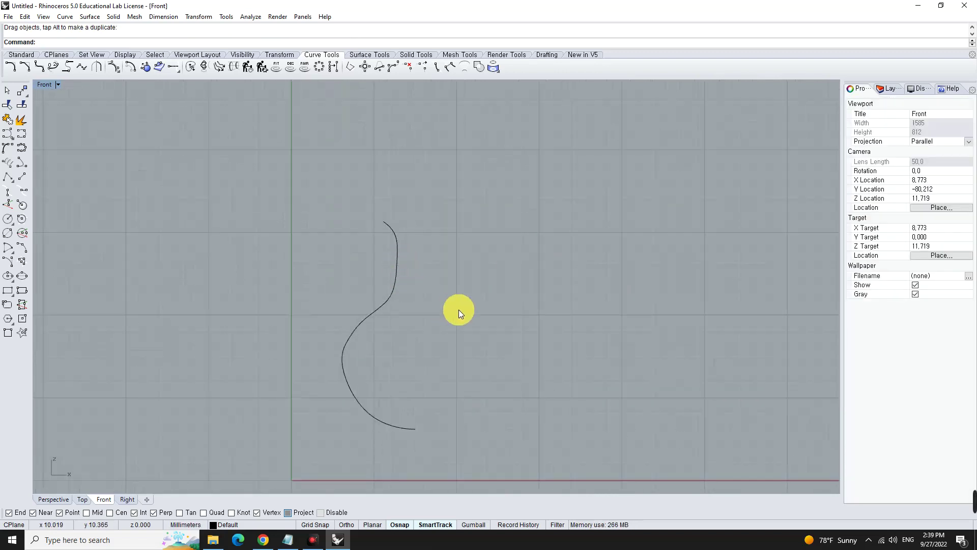
Drag the profile curve so its bottom end sits at the origin
scroll(454, 307, up, 3)
right_drag(374, 310, 412, 272)
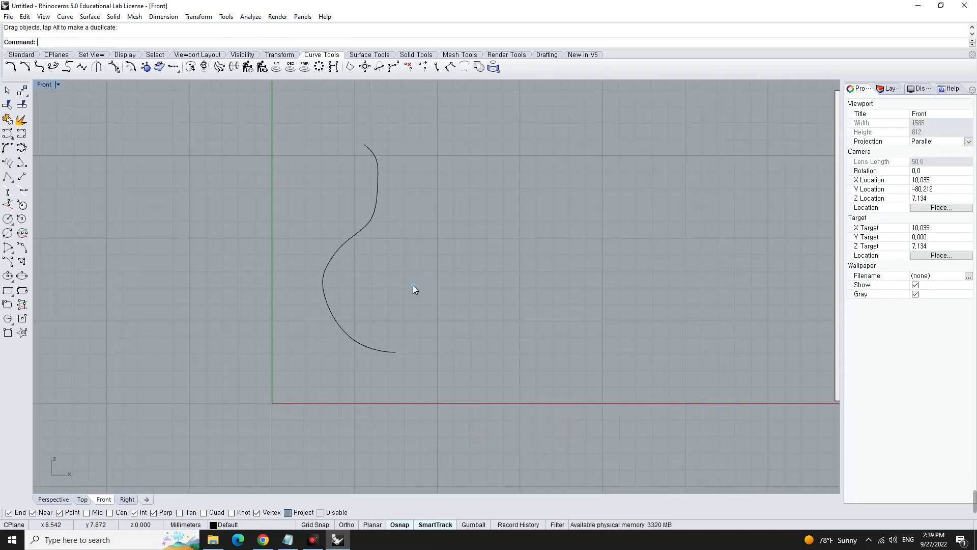
click(394, 352)
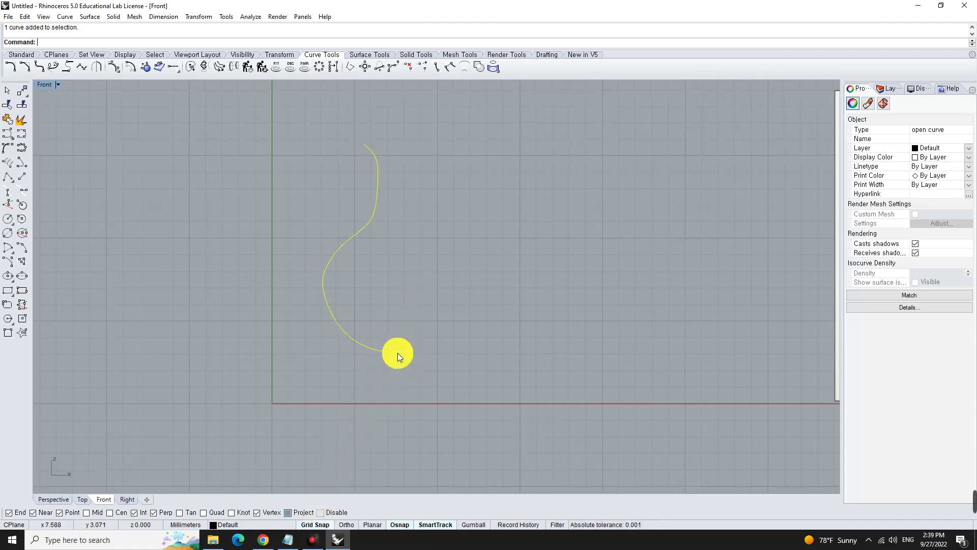
drag(395, 352, 272, 404)
Show the curve's control points and nudge the curve slightly left
scroll(249, 384, up, 5)
click(26, 89)
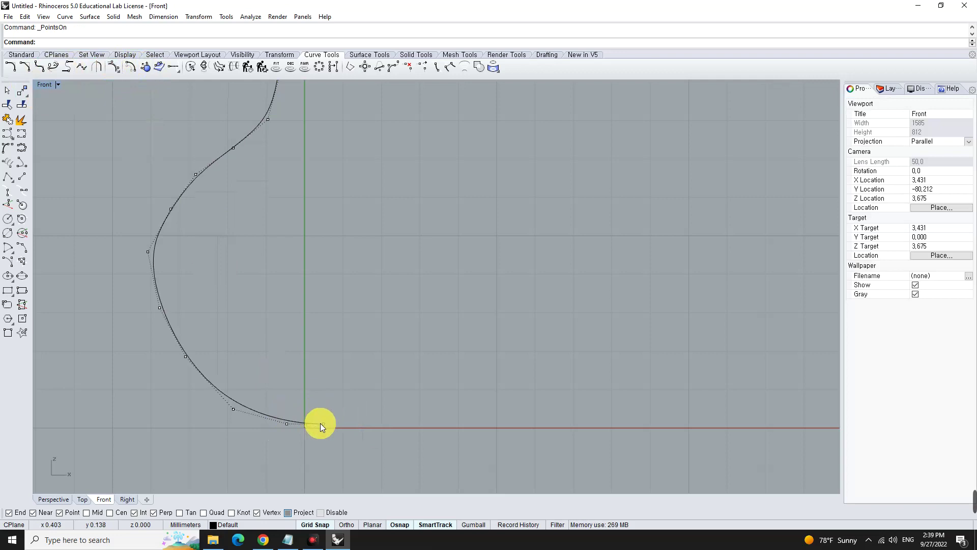
scroll(365, 346, down, 3)
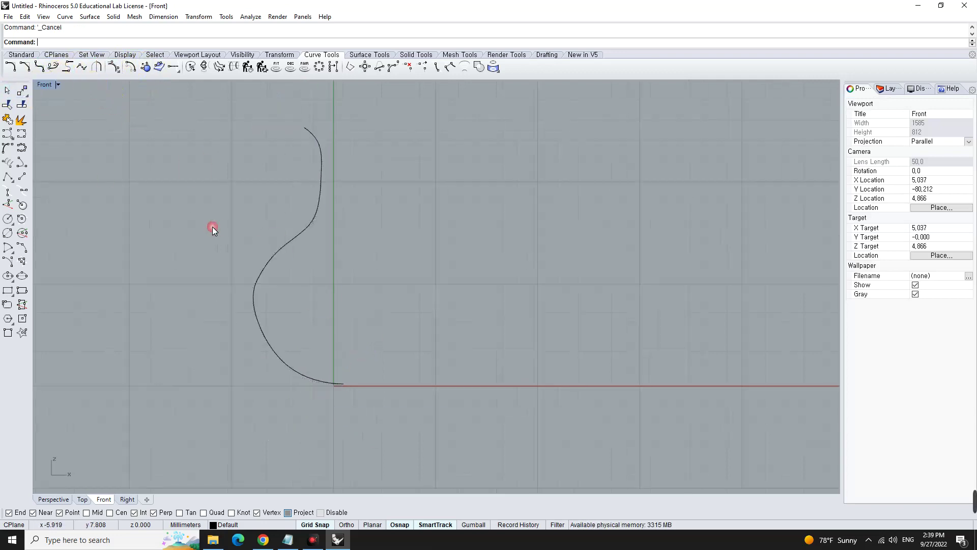
click(288, 246)
drag(336, 383, 315, 383)
click(365, 367)
scroll(323, 299, down, 1)
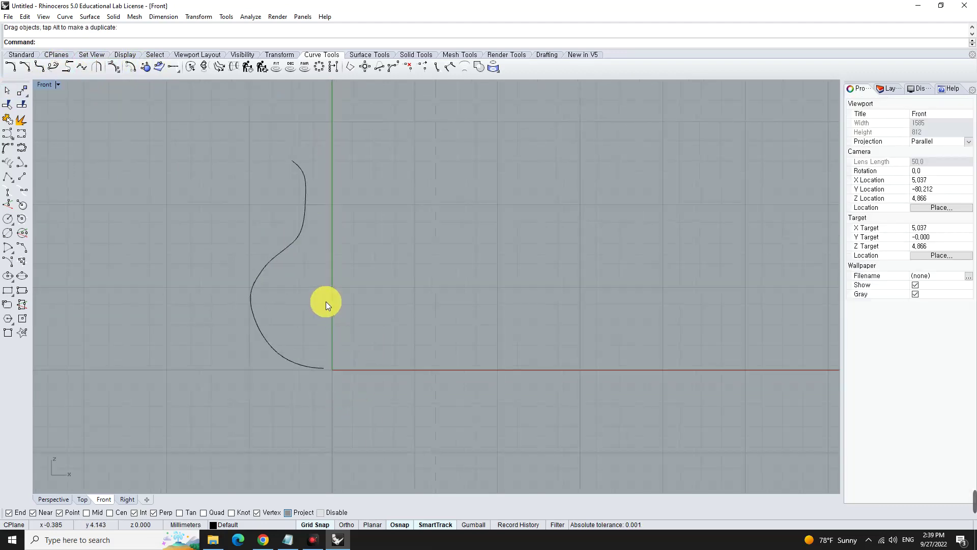
click(293, 246)
right_drag(317, 288, 314, 282)
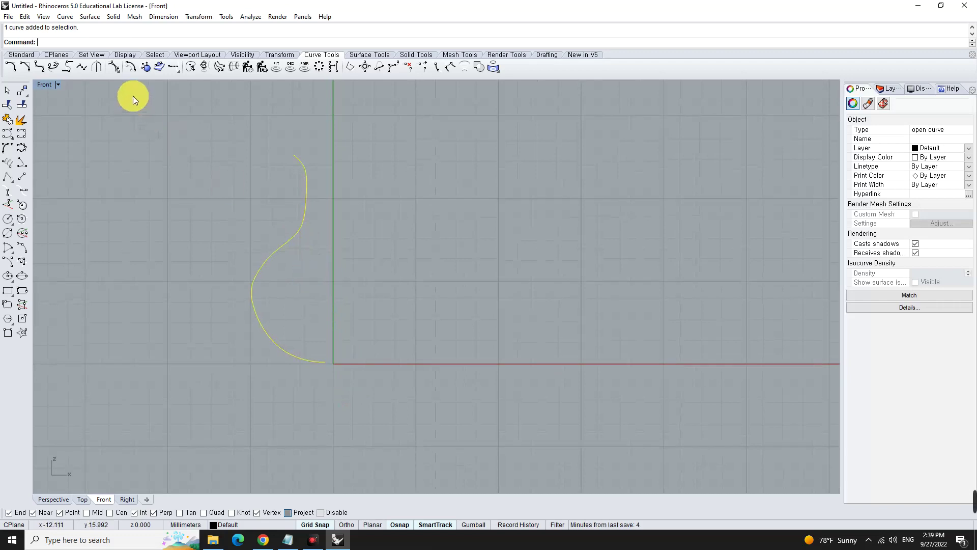
Drag the curve's end control point onto the origin and reframe the view
click(114, 67)
scroll(283, 243, up, 1)
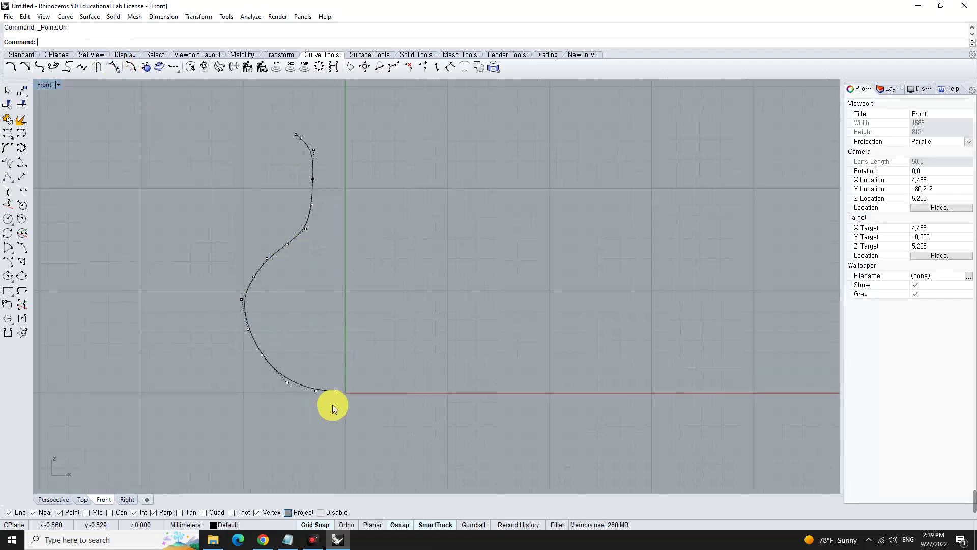
scroll(336, 396, up, 2)
mouse_move(338, 380)
mouse_down()
mouse_move(352, 385)
mouse_move(310, 395)
mouse_move(312, 407)
mouse_up()
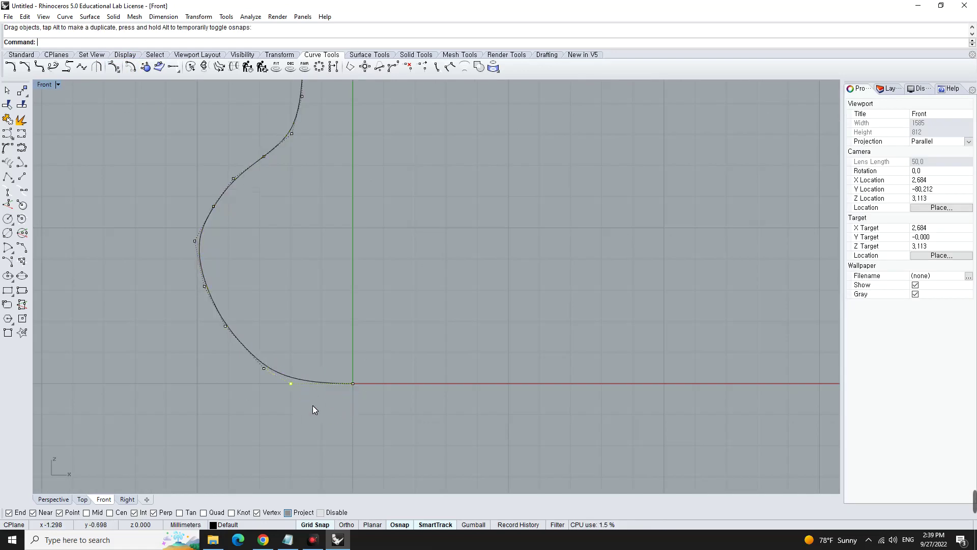
mouse_move(383, 350)
ctrl+right_down()
mouse_move(278, 274)
mouse_move(334, 273)
mouse_move(393, 305)
ctrl+right_up()
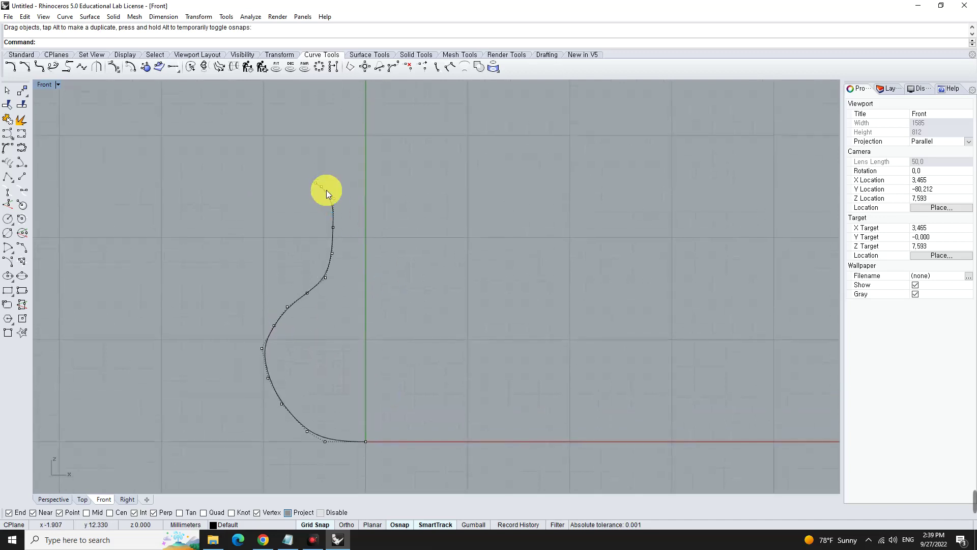
scroll(410, 262, down, 6)
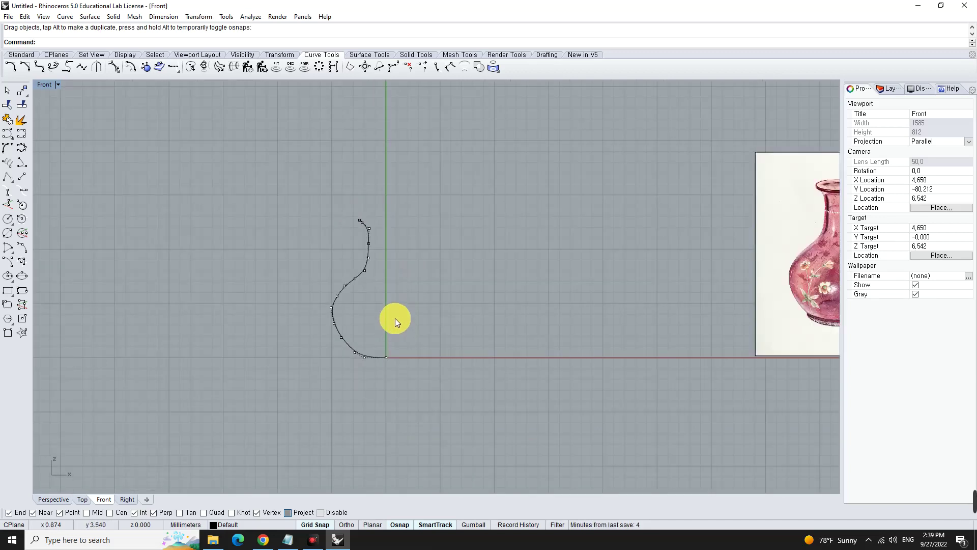
scroll(378, 283, up, 1)
scroll(362, 265, up, 3)
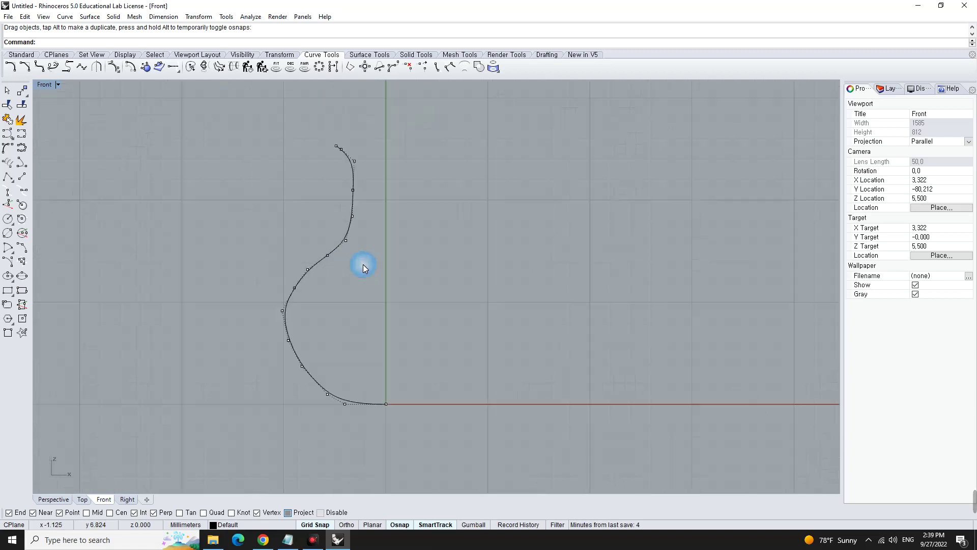
scroll(317, 188, up, 1)
mouse_move(397, 177)
right_down()
mouse_move(395, 258)
mouse_move(390, 206)
right_up()
scroll(380, 213, down, 3)
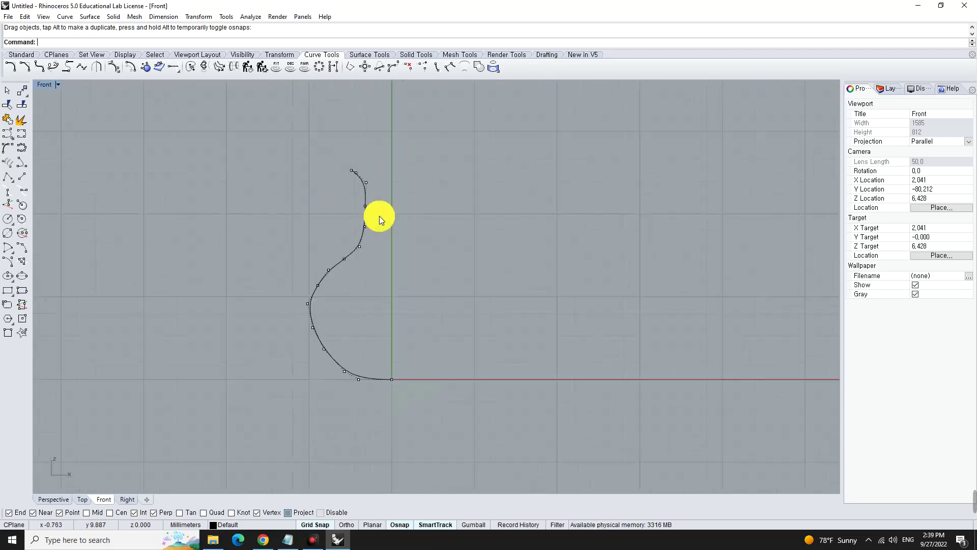
Reposition the bottom end point and snap the curve's end onto the origin
click(392, 380)
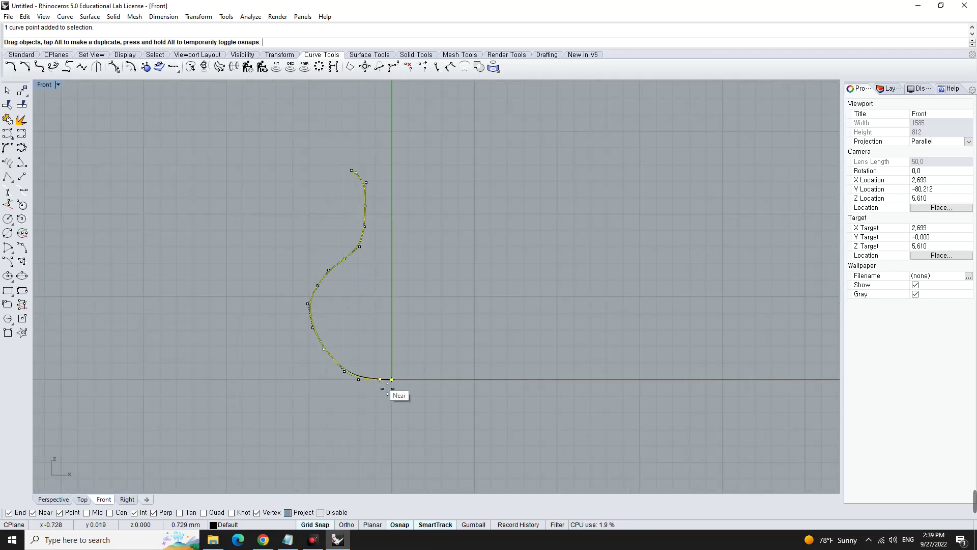
drag(384, 390, 373, 411)
scroll(375, 397, up, 5)
scroll(375, 389, up, 3)
click(376, 383)
scroll(415, 362, down, 5)
scroll(411, 274, down, 5)
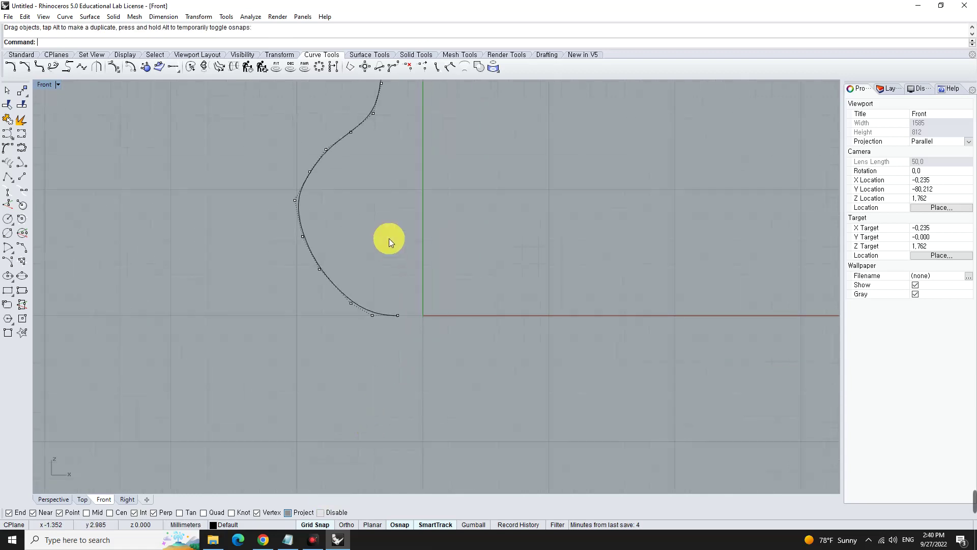
click(7, 91)
drag(395, 314, 422, 316)
click(457, 267)
mouse_move(527, 215)
right_down()
mouse_move(493, 275)
mouse_move(472, 266)
right_up()
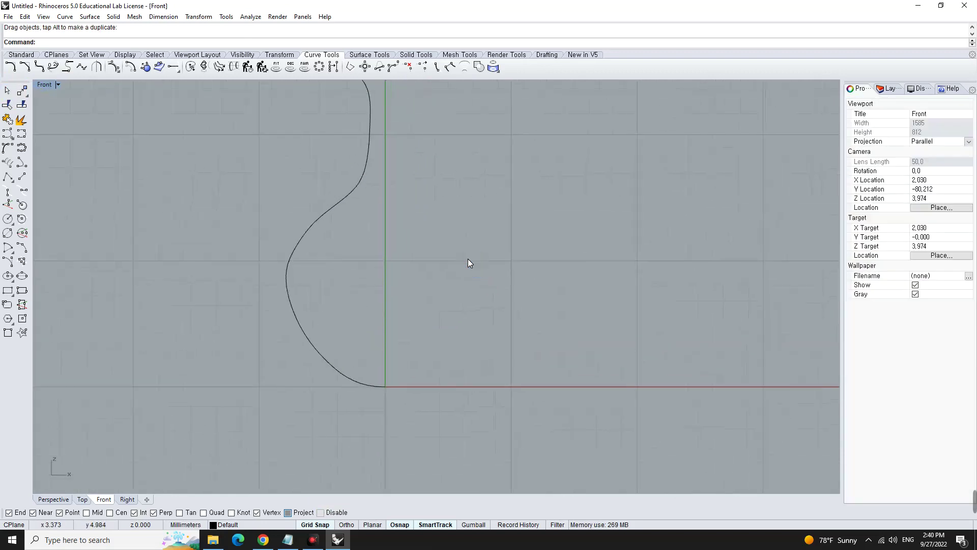
Reselect the profile curve with control points shown and reframe around it
click(321, 218)
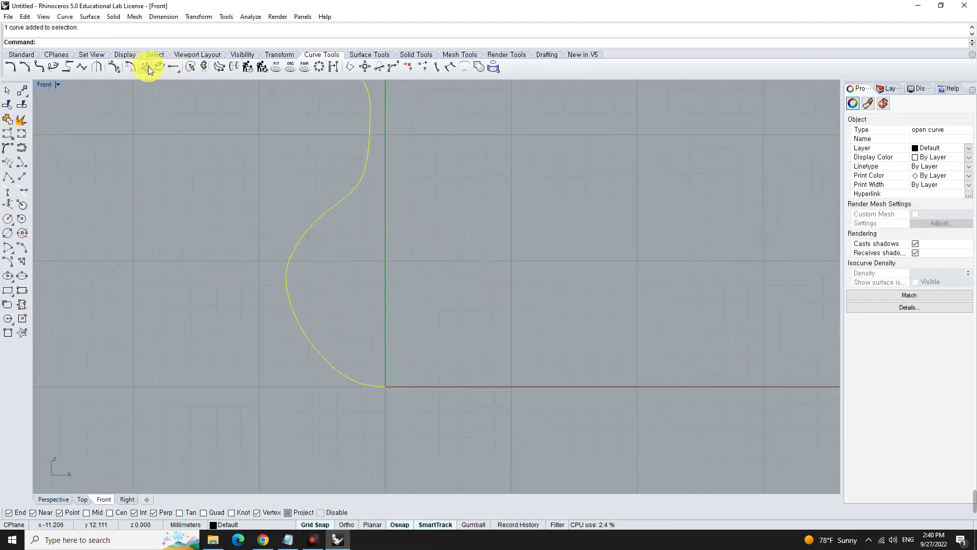
click(114, 67)
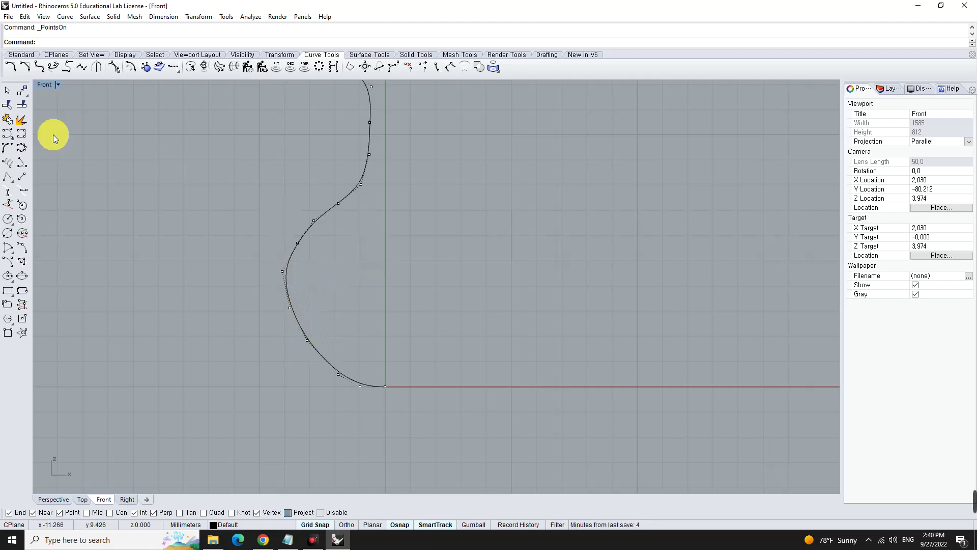
scroll(429, 173, down, 1)
scroll(445, 200, down, 1)
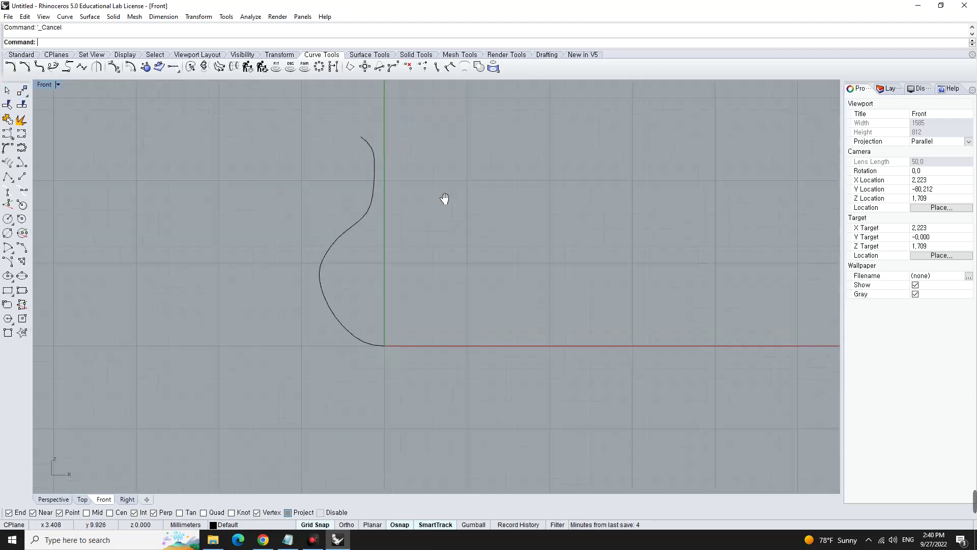
drag(356, 239, 125, 109)
text(Fair)
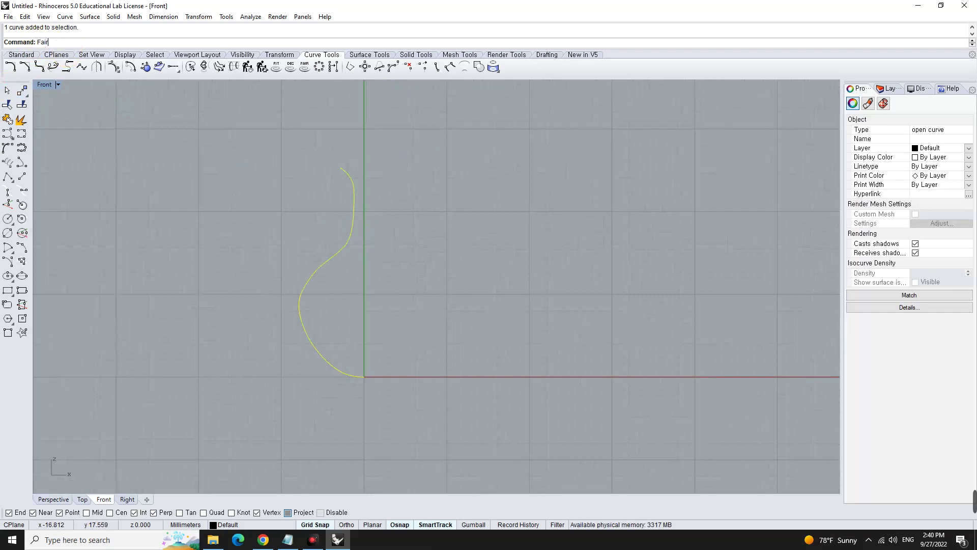
Fair the profile curve using a tolerance picked from two points
key(Return)
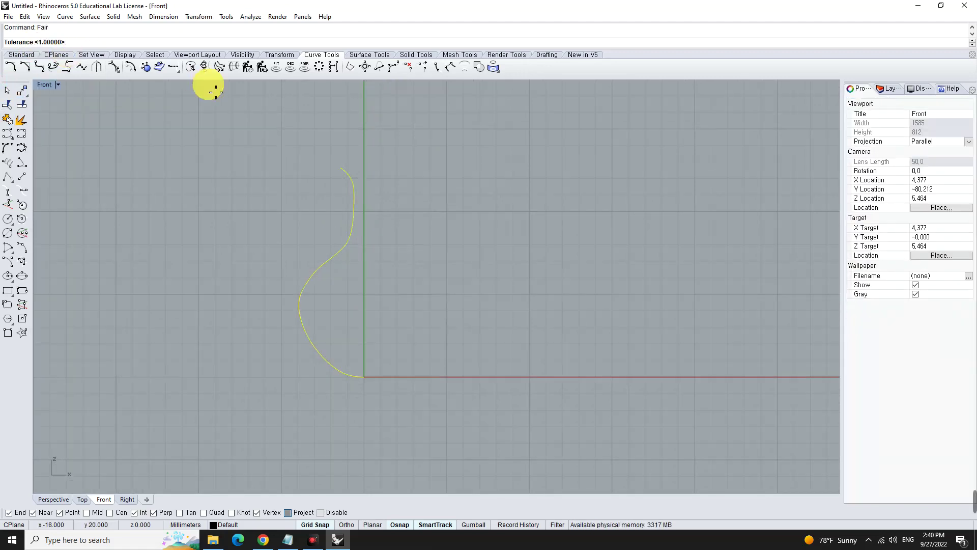
click(350, 179)
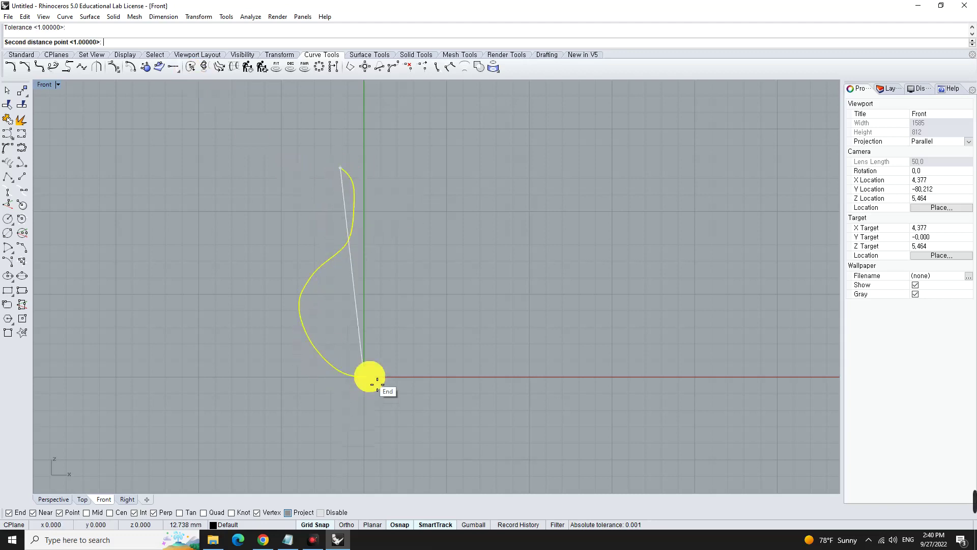
click(368, 379)
click(410, 347)
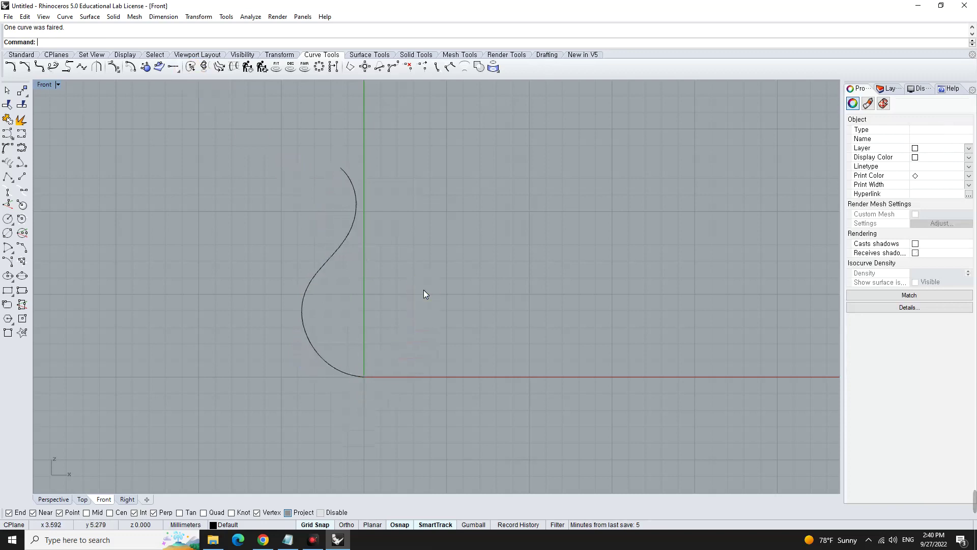
scroll(326, 240, up, 2)
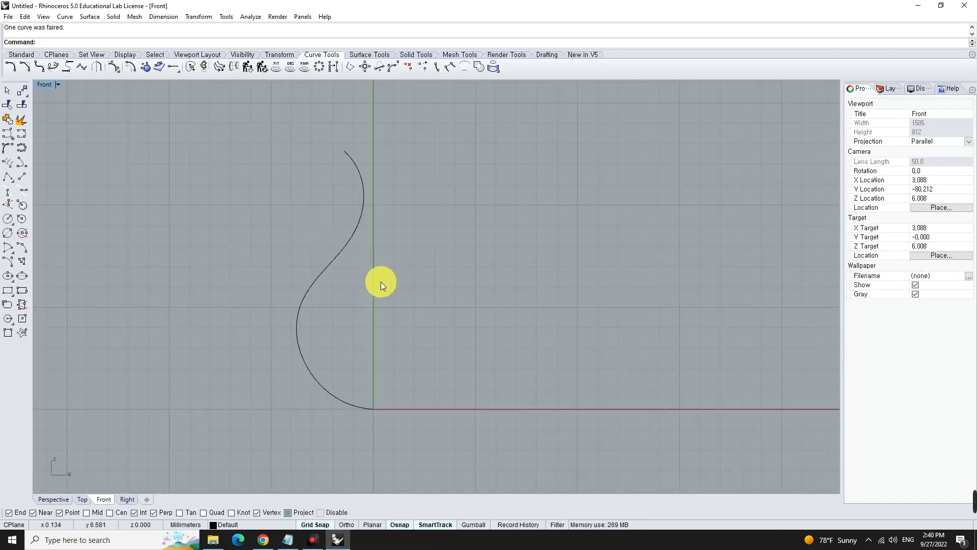
Note 'Fair (make a curve more beautiful)' under PictureFrame in Notepad, then hide it
click(288, 540)
click(542, 151)
key(Return)
key(Return)
text(Fair)
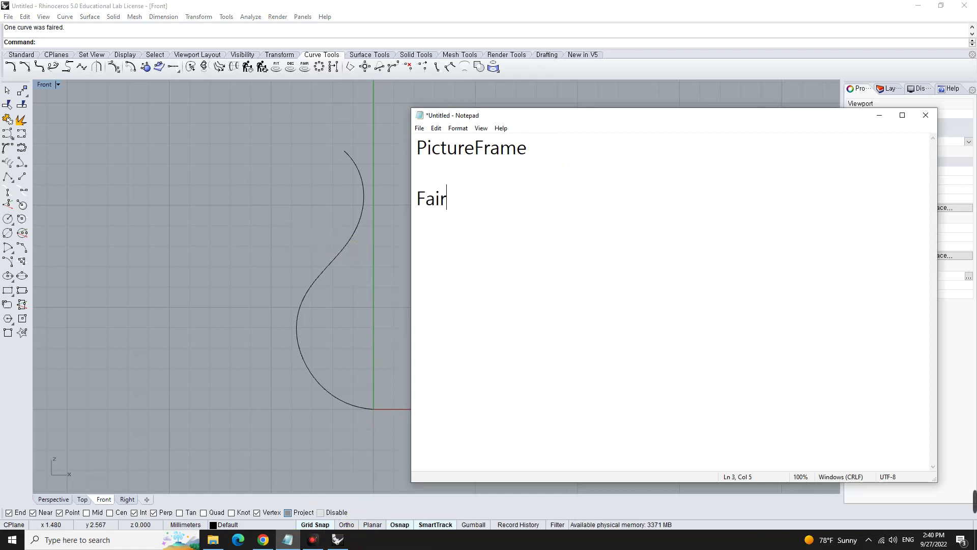
text( (make a curve more beautiful)
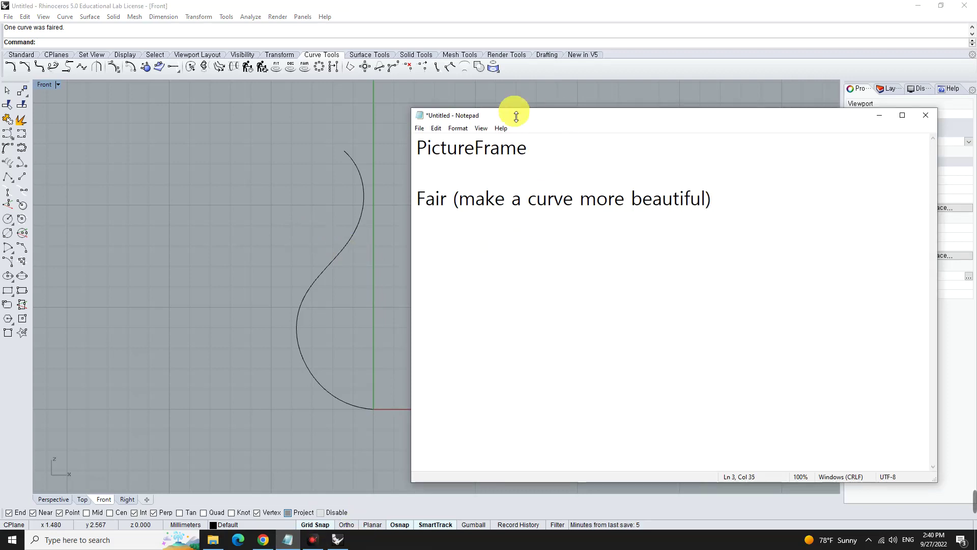
drag(447, 199, 407, 204)
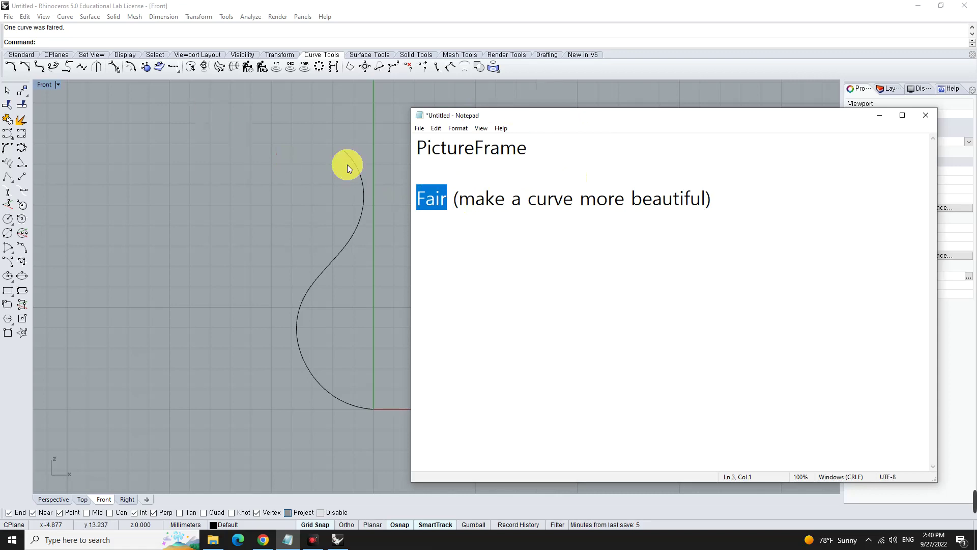
drag(516, 115, 212, 65)
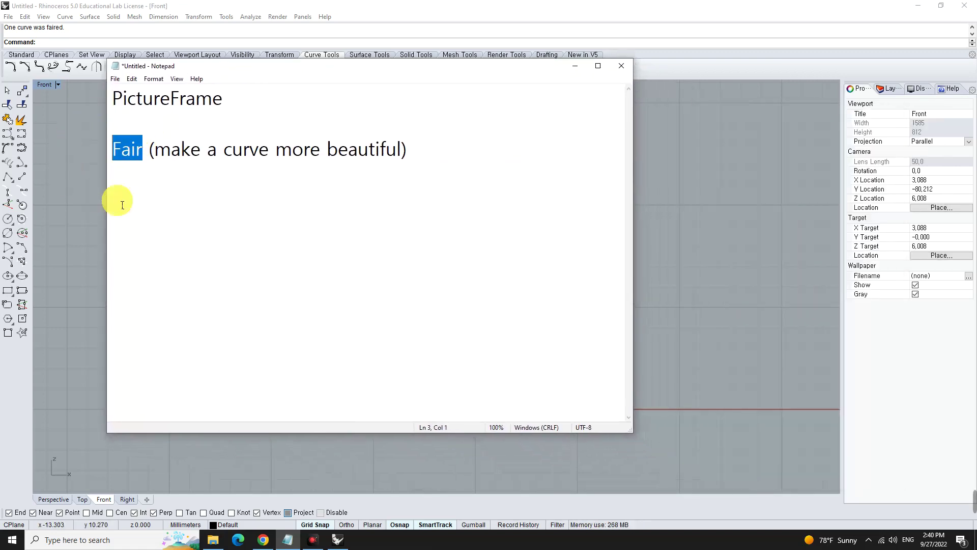
click(575, 66)
Offset the S-shaped profile curve by 0.2 to one side
click(361, 168)
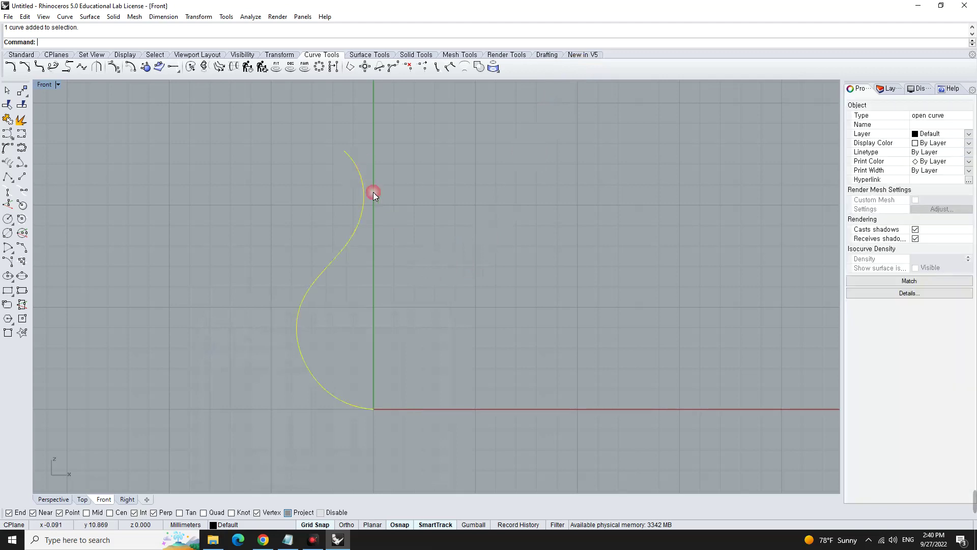
click(381, 289)
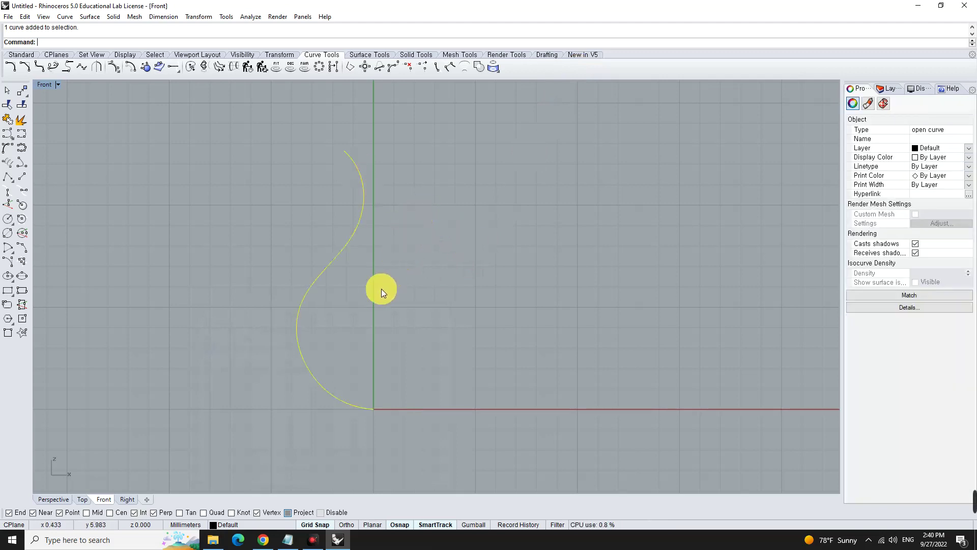
click(356, 172)
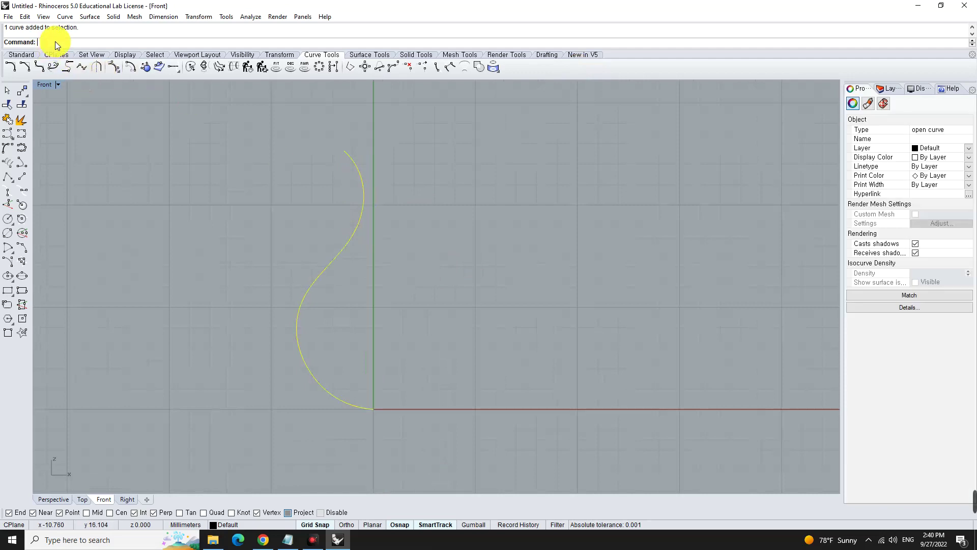
text(Offs)
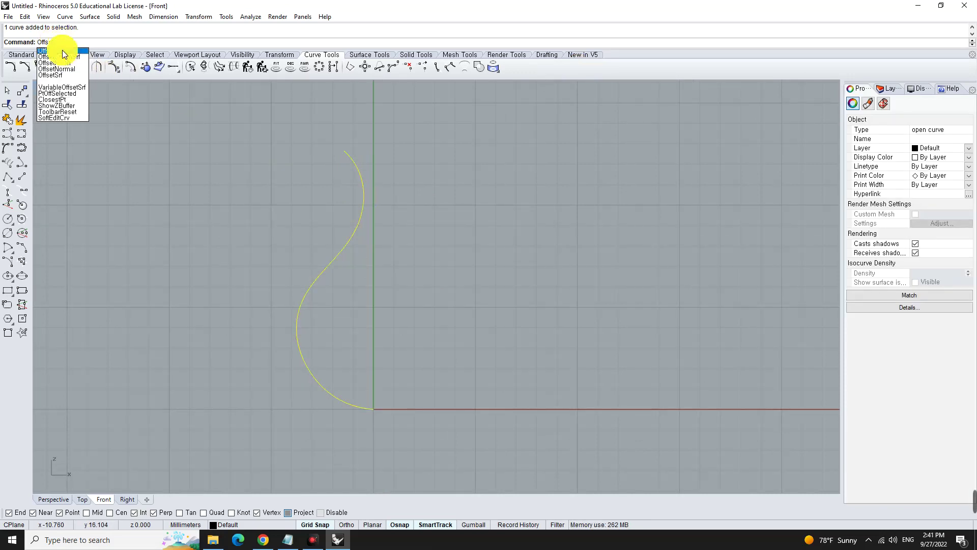
click(62, 50)
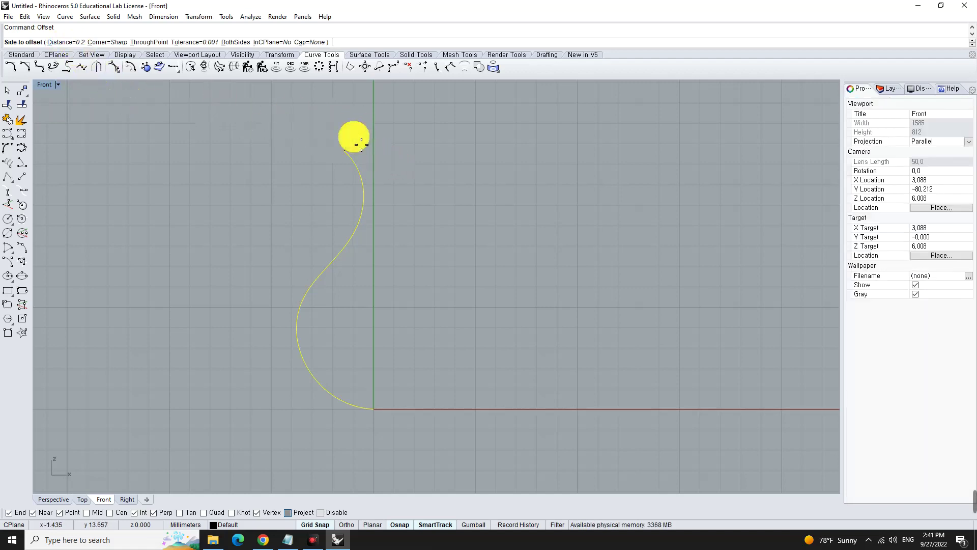
click(355, 137)
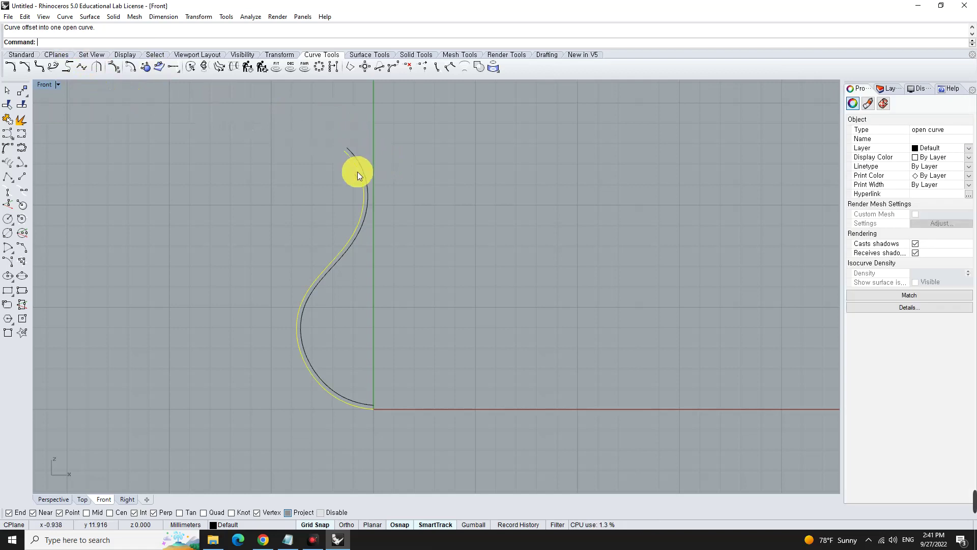
key(Escape)
Zoom in on the two curve ends near the origin
scroll(352, 218, down, 2)
scroll(341, 203, up, 3)
scroll(341, 203, down, 2)
right_drag(396, 319, 389, 212)
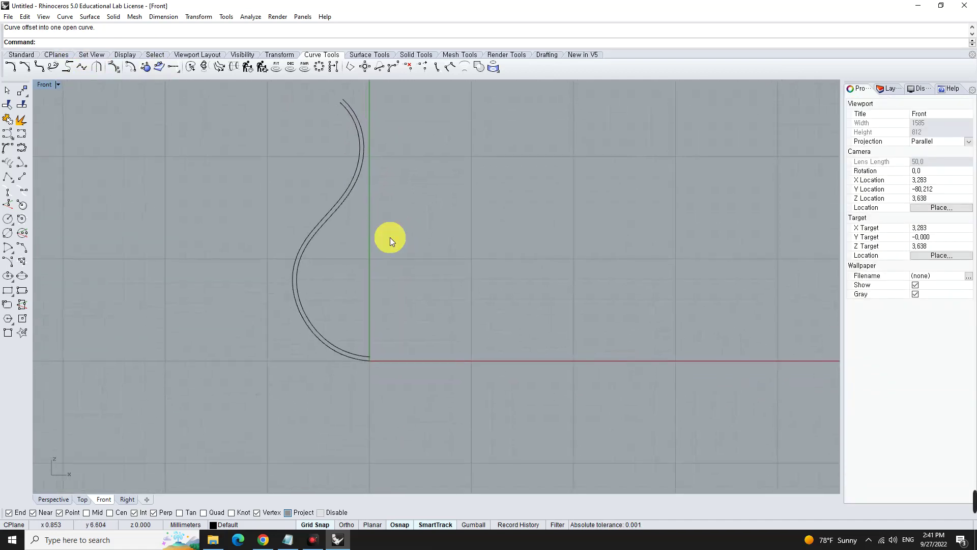
right_drag(381, 283, 377, 246)
scroll(355, 307, up, 2)
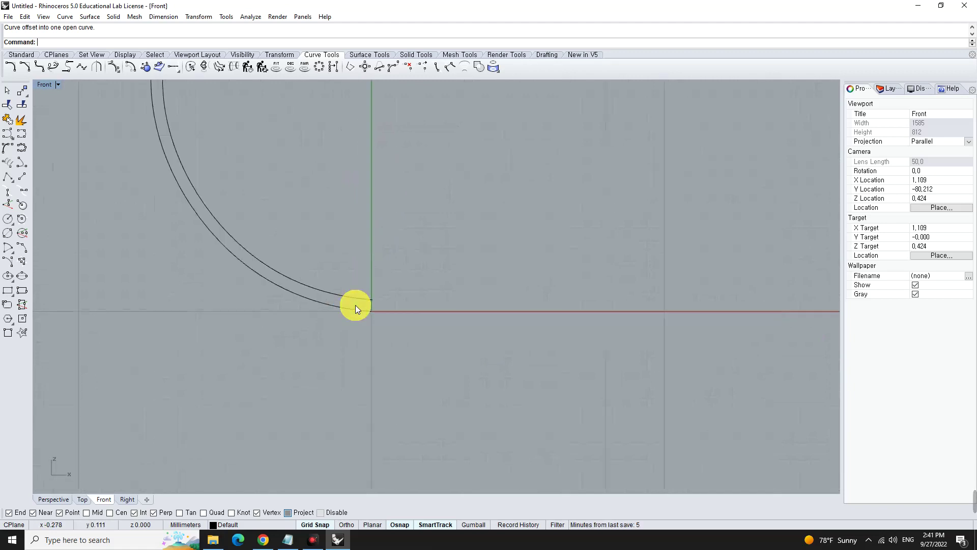
scroll(366, 298, up, 4)
scroll(308, 300, up, 2)
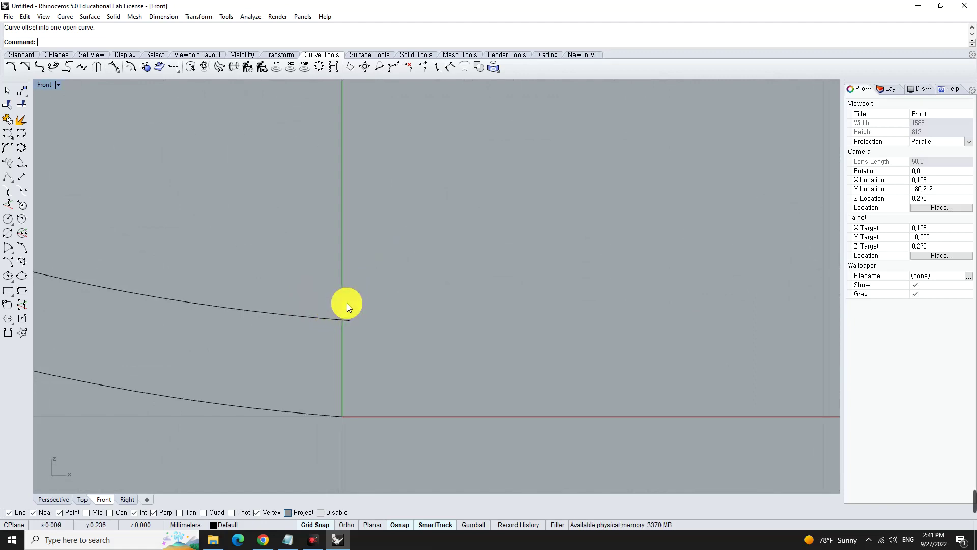
scroll(365, 273, down, 2)
scroll(364, 273, down, 2)
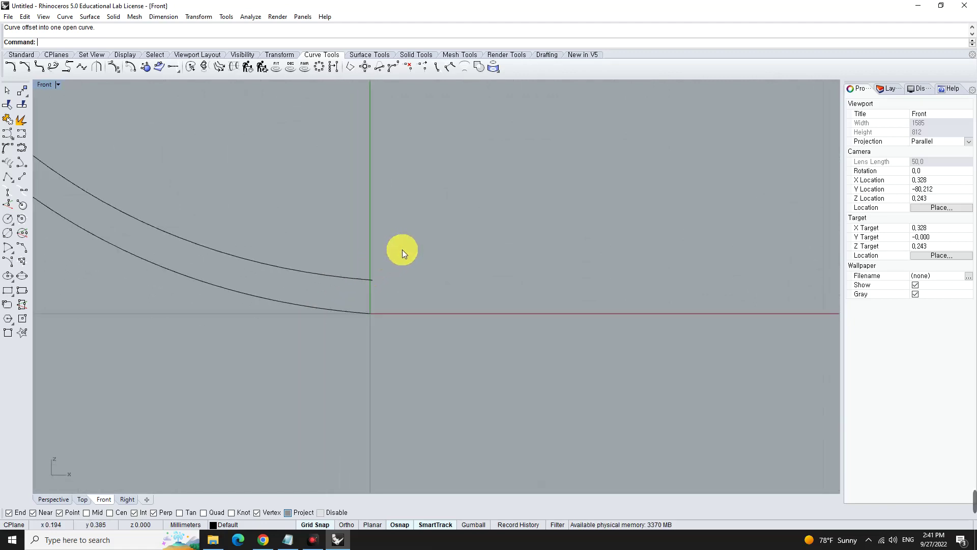
right_drag(404, 231, 352, 350)
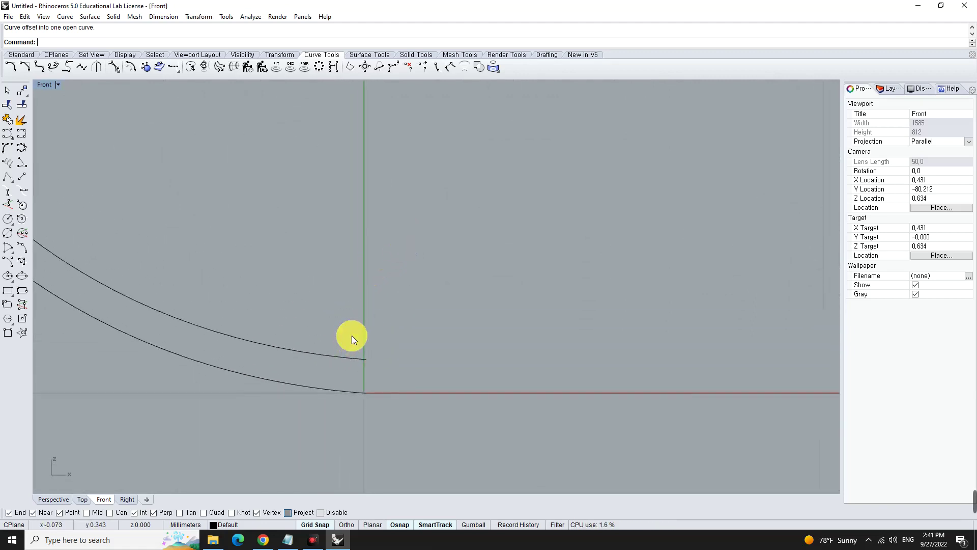
scroll(352, 335, up, 3)
scroll(372, 317, up, 2)
scroll(415, 339, down, 4)
scroll(392, 359, up, 4)
scroll(365, 337, up, 1)
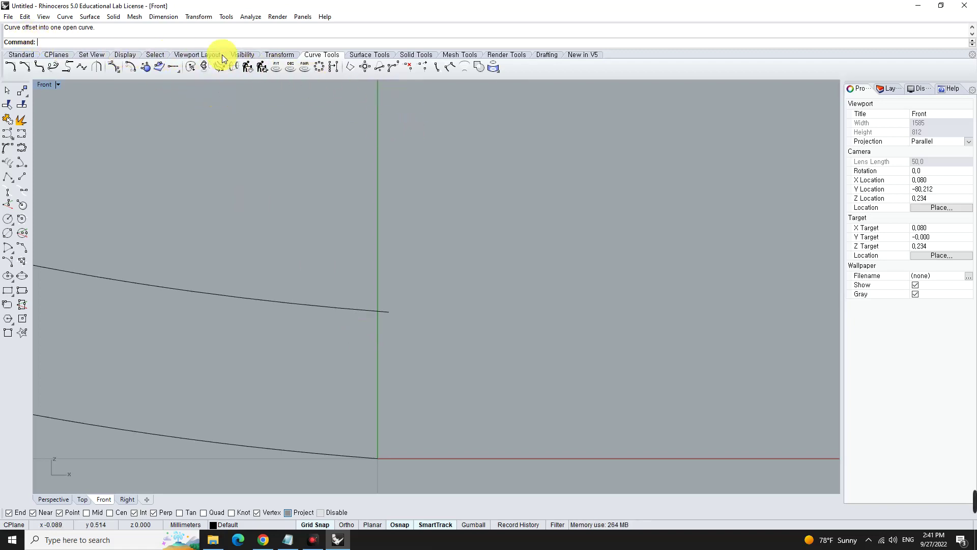
Draw a vertical line from 1 unit below the origin straight up through it
click(312, 540)
drag(507, 235, 976, 234)
scroll(505, 278, down, 4)
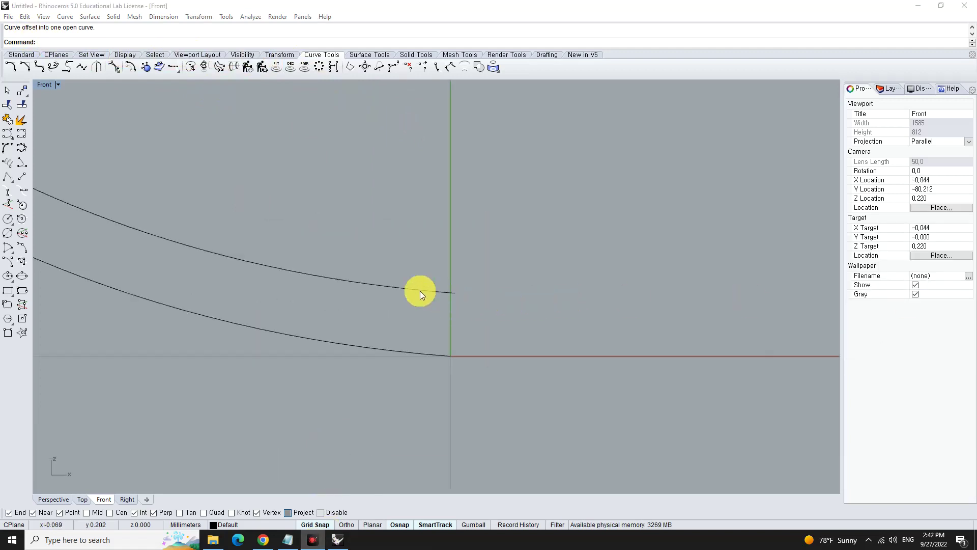
click(22, 177)
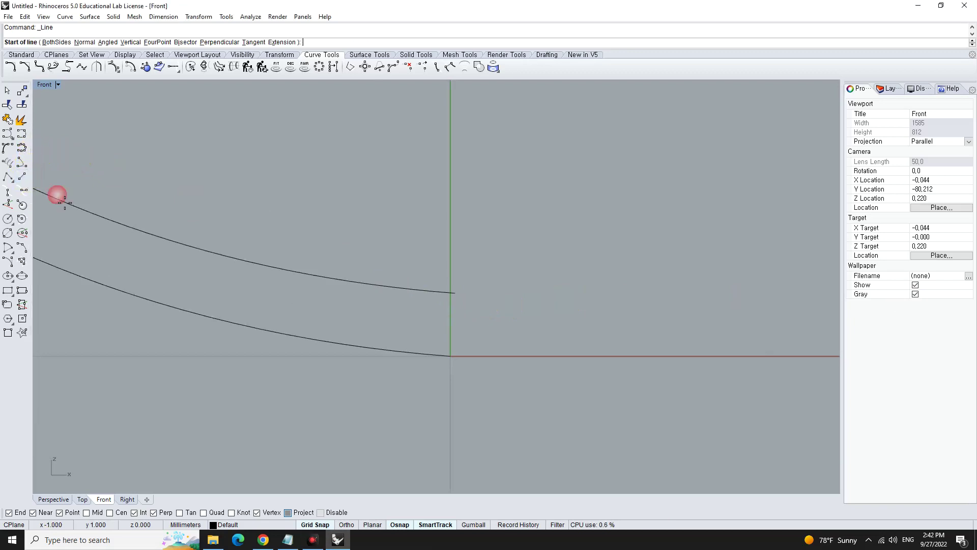
scroll(460, 247, down, 2)
scroll(459, 402, down, 2)
click(453, 433)
click(453, 206)
Zoom in and bring the Notepad notes back with the caret after the Fair line
scroll(461, 286, up, 3)
scroll(461, 356, up, 3)
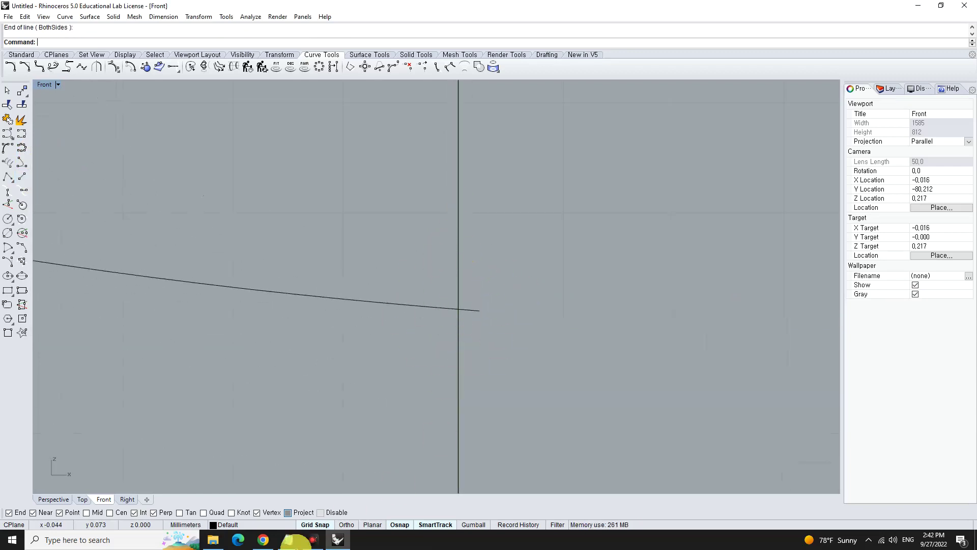
click(289, 541)
click(427, 153)
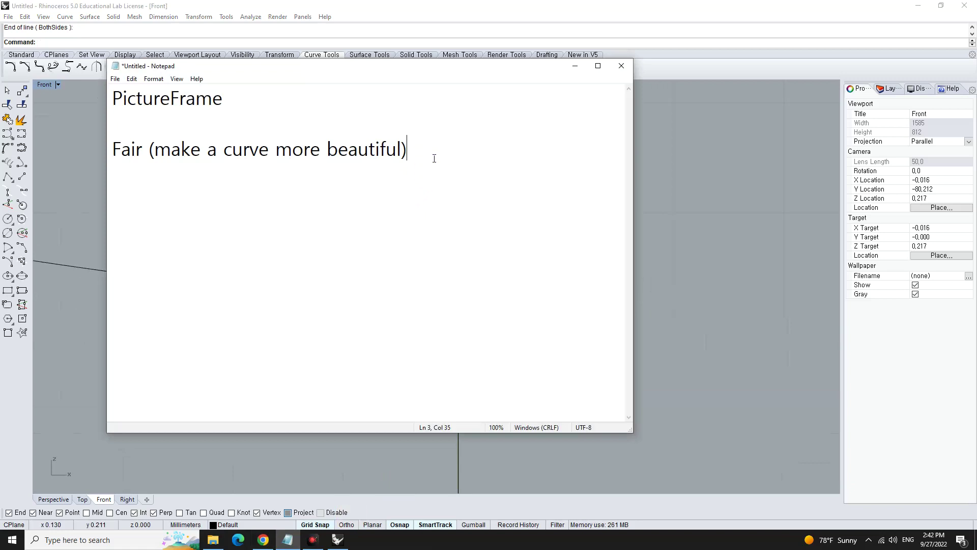
Add a 'Split (cut)' entry below the Fair line in the notes, then put Notepad away
key(Return)
key(Return)
text(Solit)
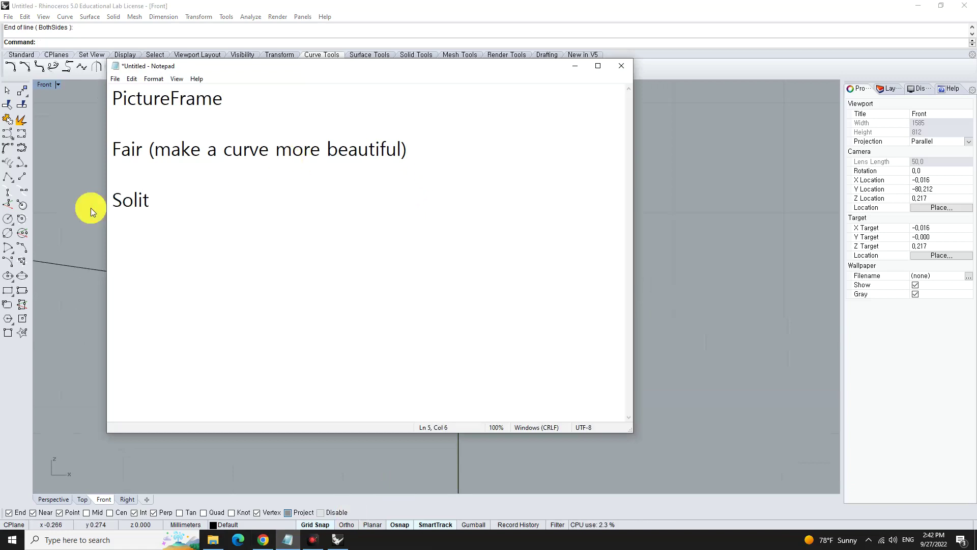
drag(133, 204, 127, 207)
text(plit)
click(206, 207)
text(cur)
text())
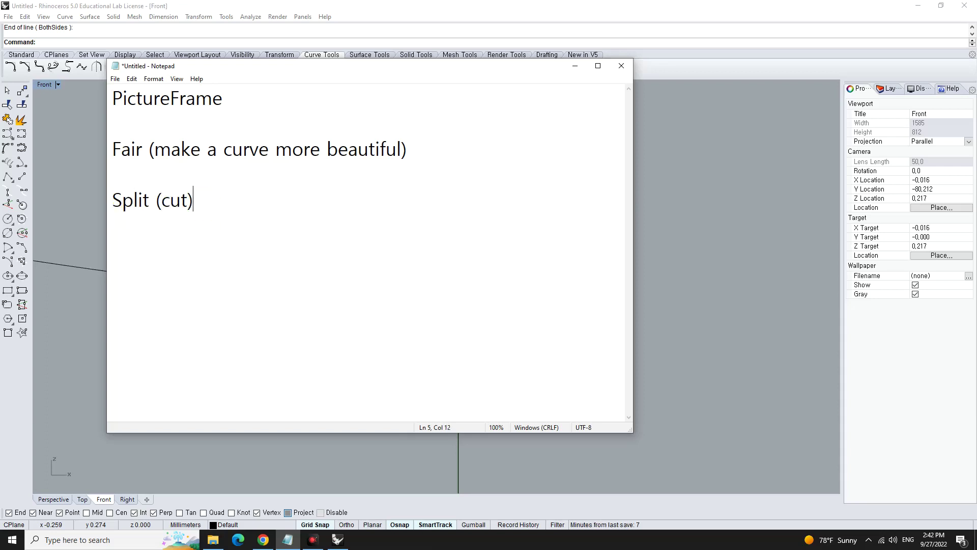
click(612, 65)
text(Split)
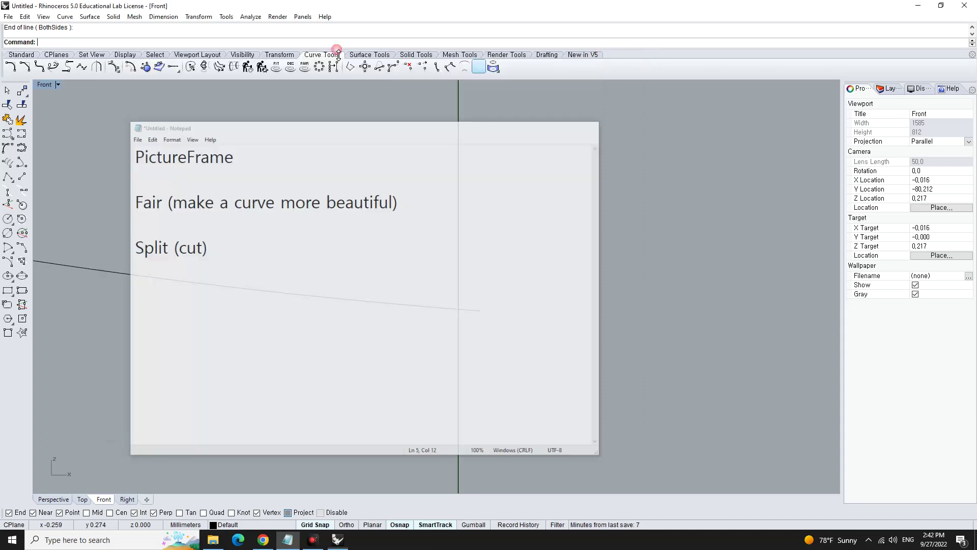
Split the sloped offset curve using the vertical line as the cutter
click(105, 49)
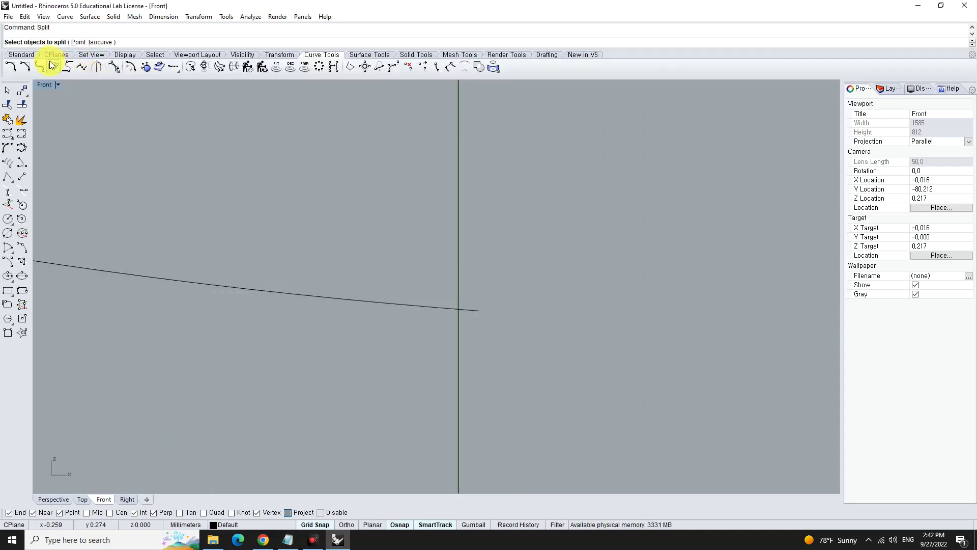
click(436, 310)
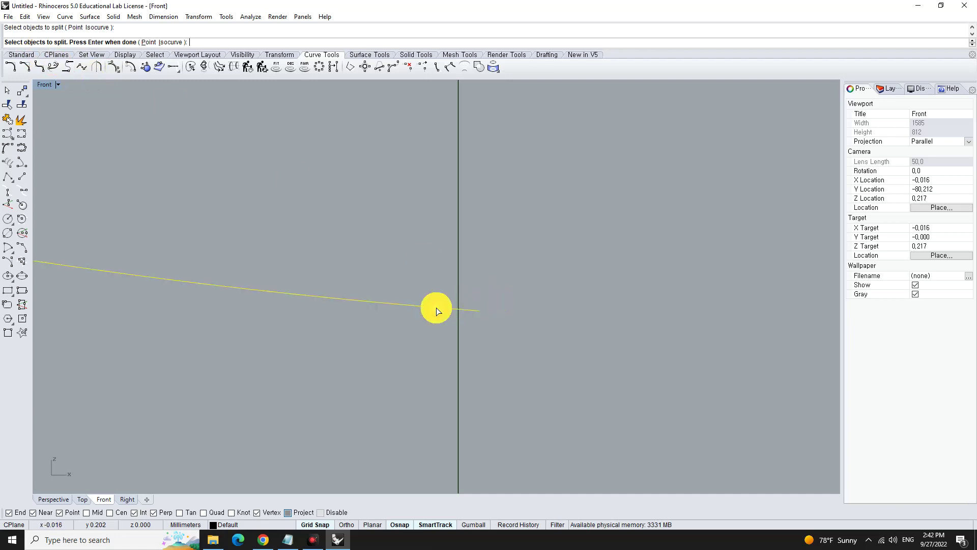
key(Return)
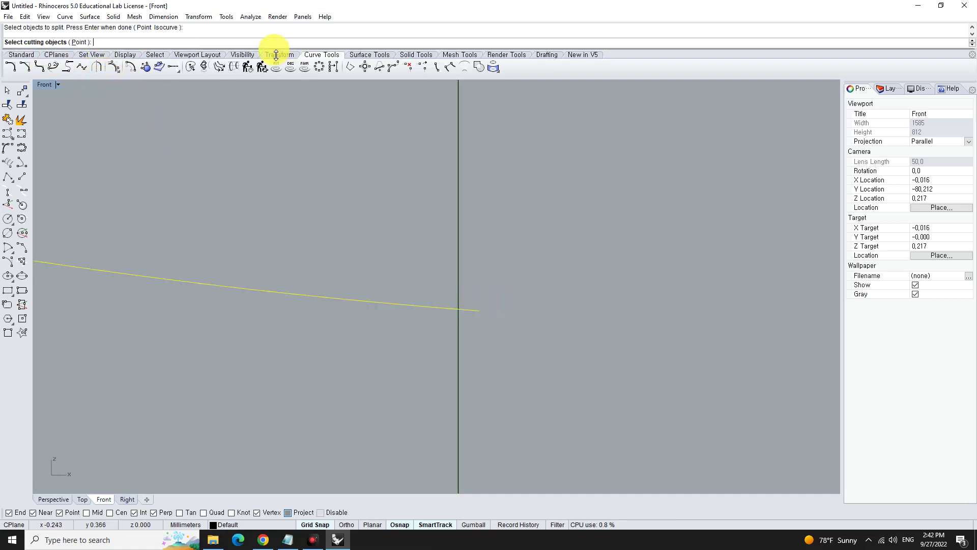
click(453, 266)
key(Return)
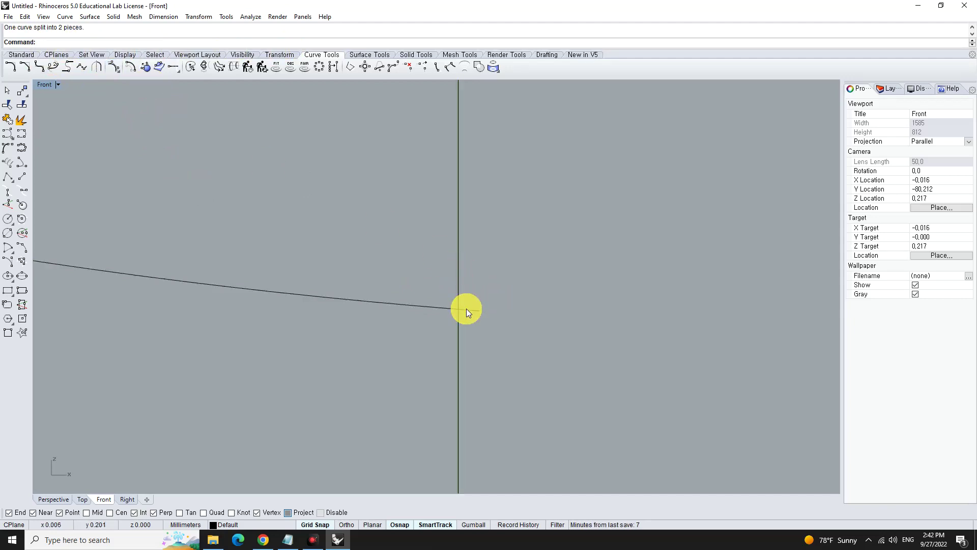
Delete the overhanging piece right of the vertical line and the vertical helper line
click(467, 309)
right_drag(472, 334, 472, 262)
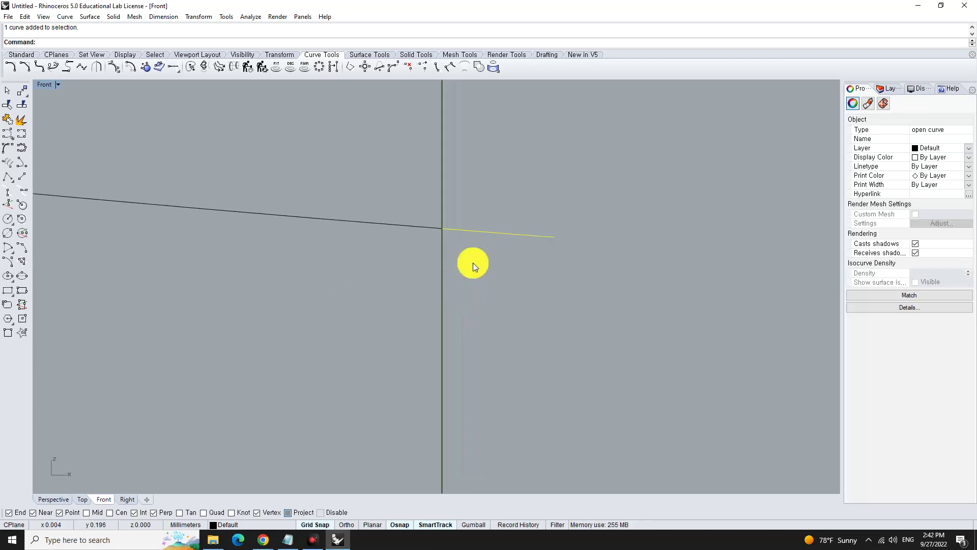
key(Delete)
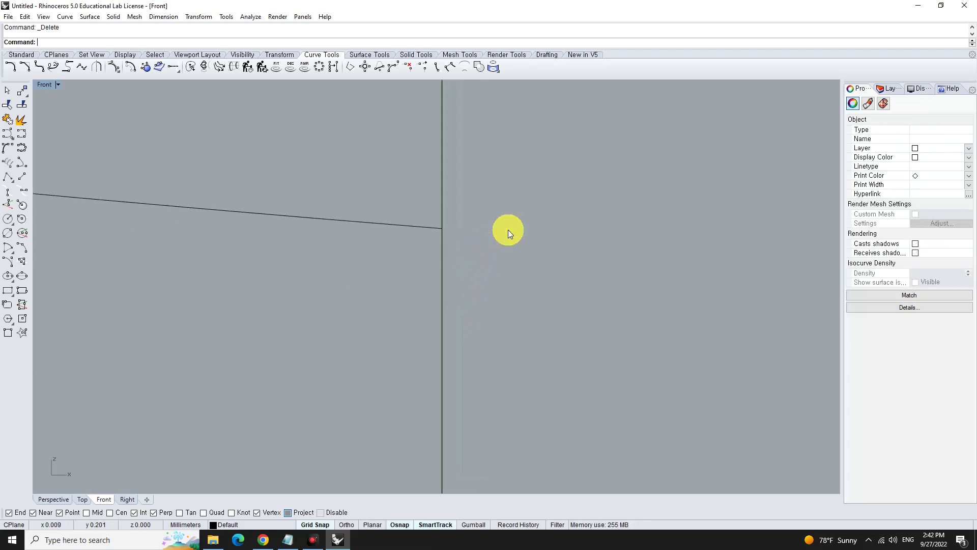
scroll(436, 259, down, 3)
scroll(436, 334, down, 2)
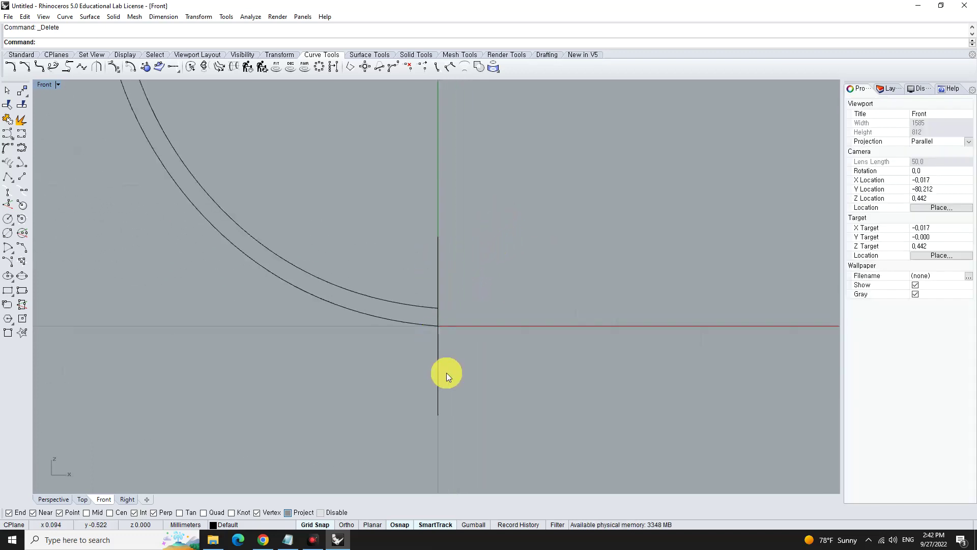
click(438, 375)
key(Delete)
mouse_move(480, 267)
right_down()
mouse_move(521, 192)
mouse_move(456, 314)
mouse_move(341, 231)
mouse_move(466, 246)
mouse_move(453, 248)
mouse_move(427, 214)
right_up()
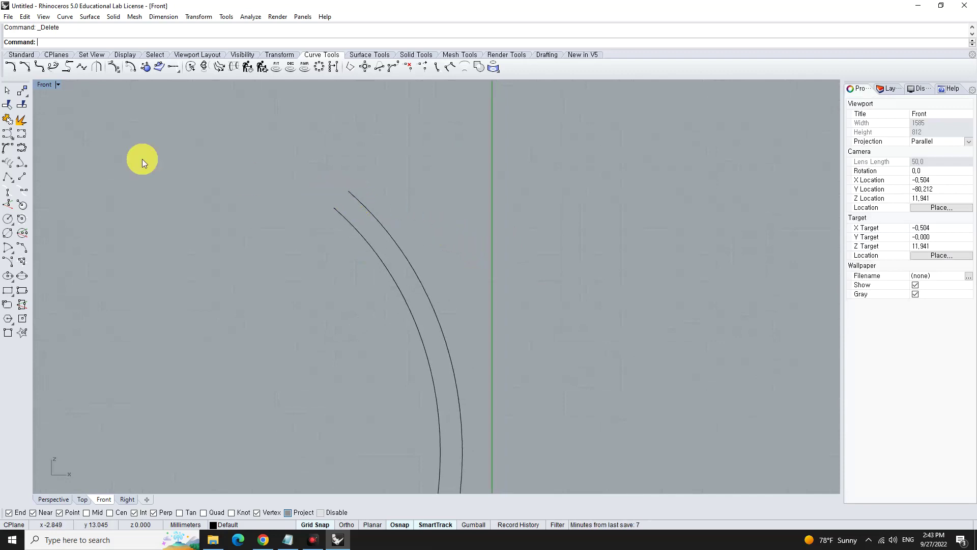
Draw a horizontal line from the left curve's top end across the right curve, Grid Snap toggled
click(21, 176)
right_drag(218, 179, 262, 178)
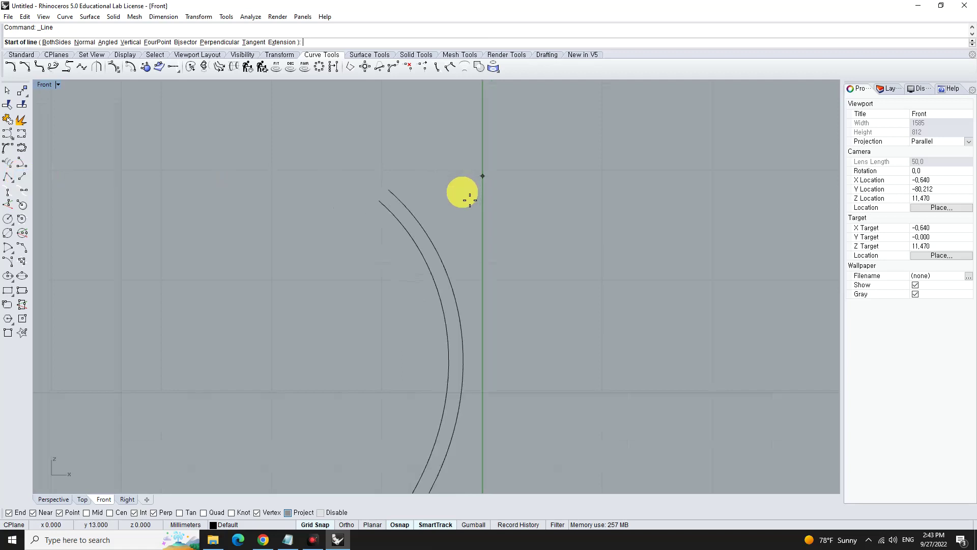
click(320, 526)
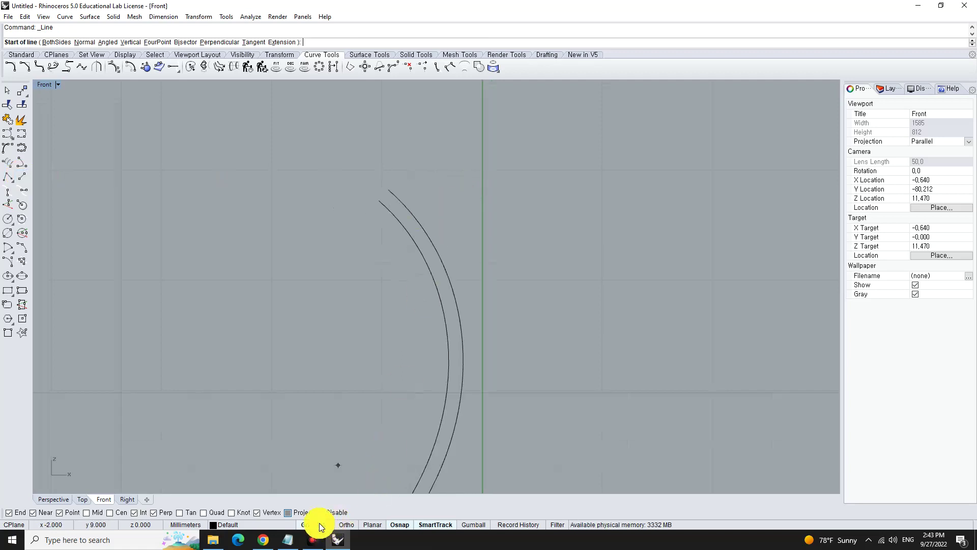
right_click(392, 355)
scroll(378, 210, up, 3)
click(387, 200)
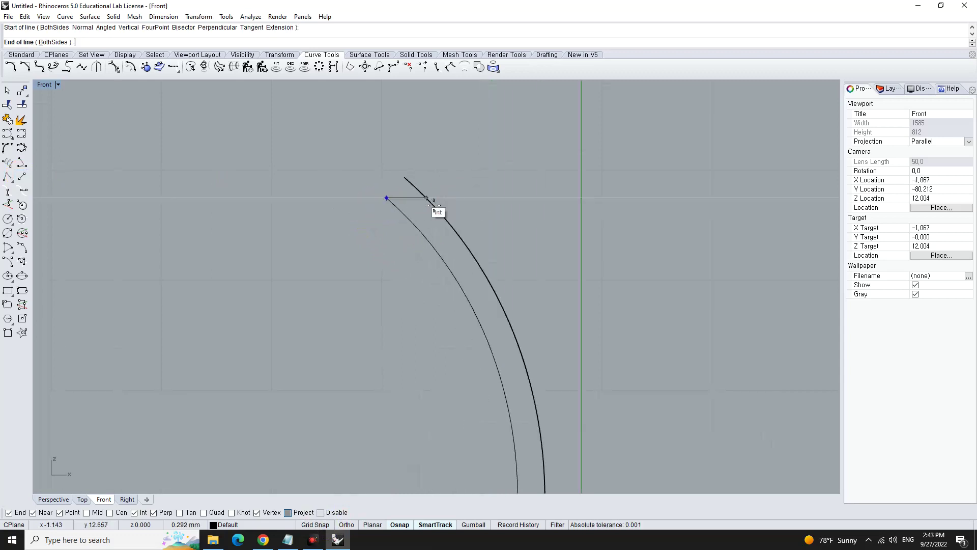
click(447, 198)
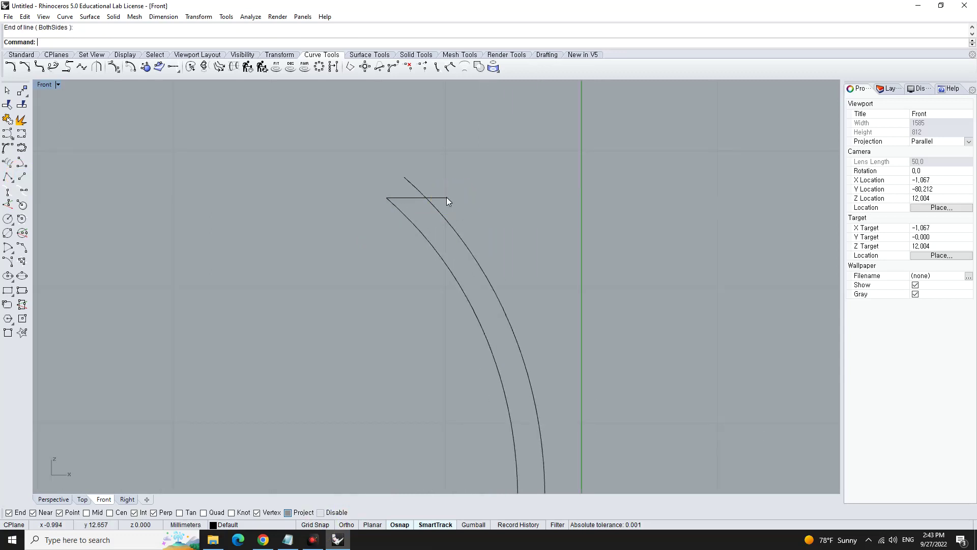
scroll(438, 183, up, 3)
scroll(415, 196, up, 4)
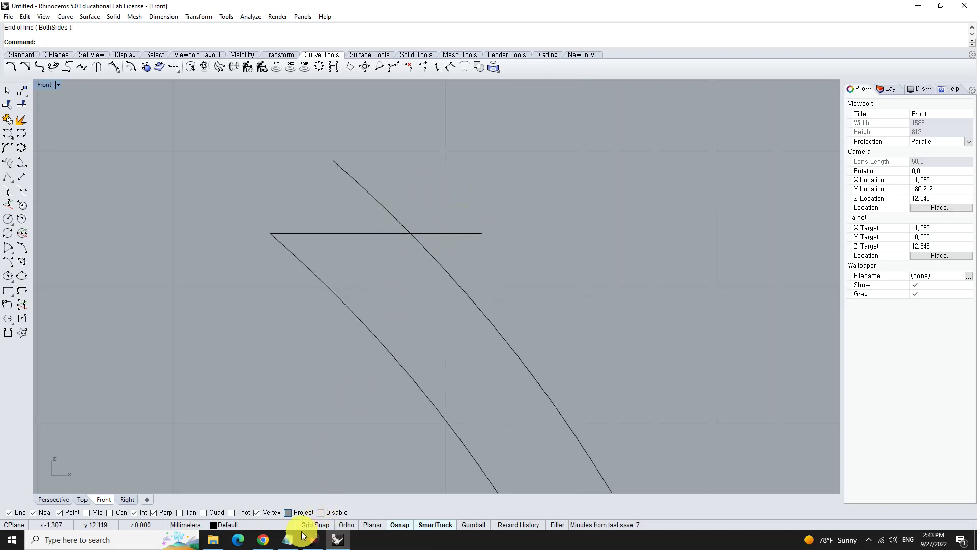
Check the 'Split (cut)' line in the Notepad notes, then hide Notepad again
click(301, 533)
triple_click(183, 199)
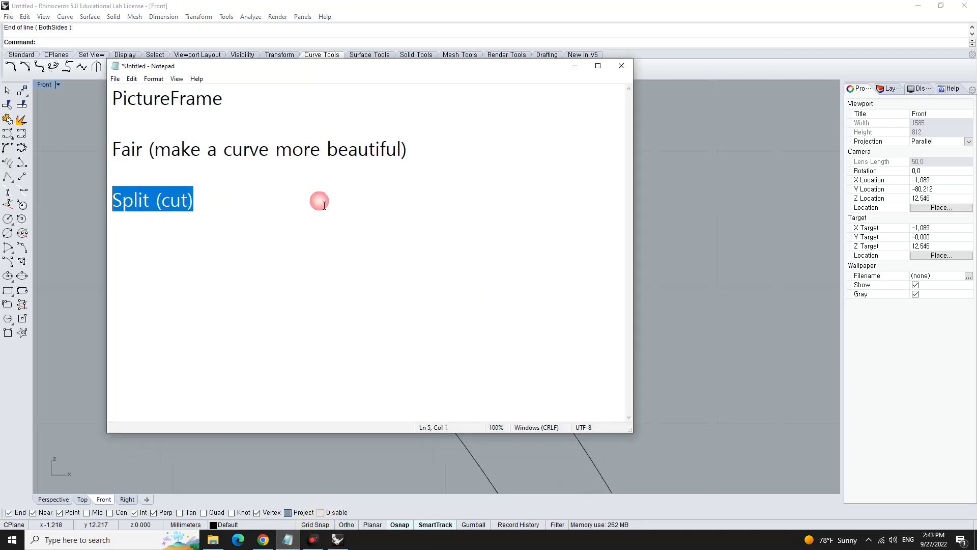
click(575, 67)
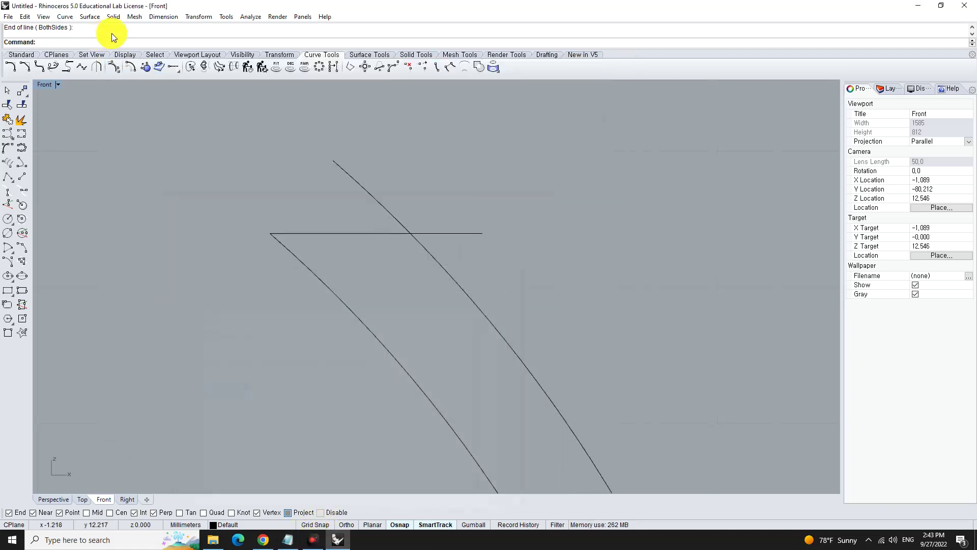
Split the right profile curve using the horizontal line as the cutter
text(Split)
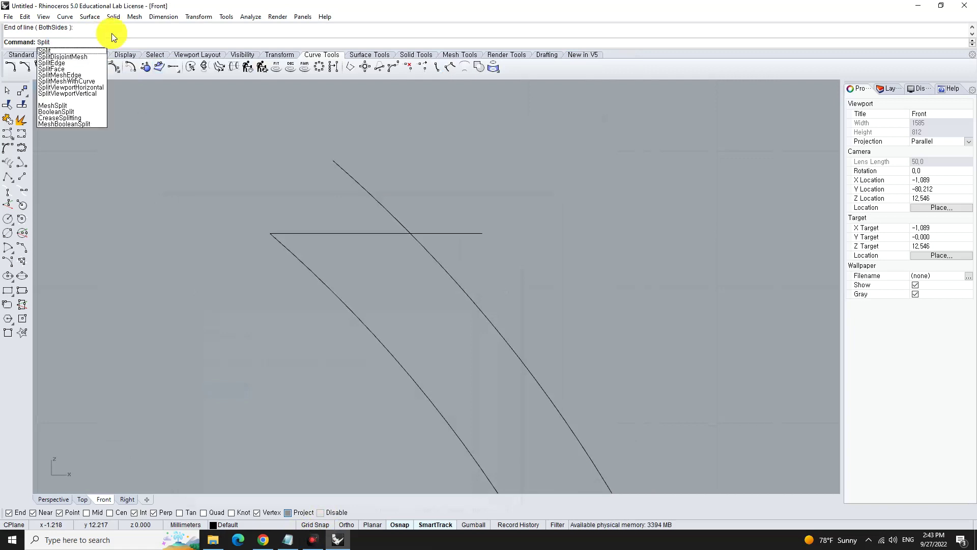
key(Return)
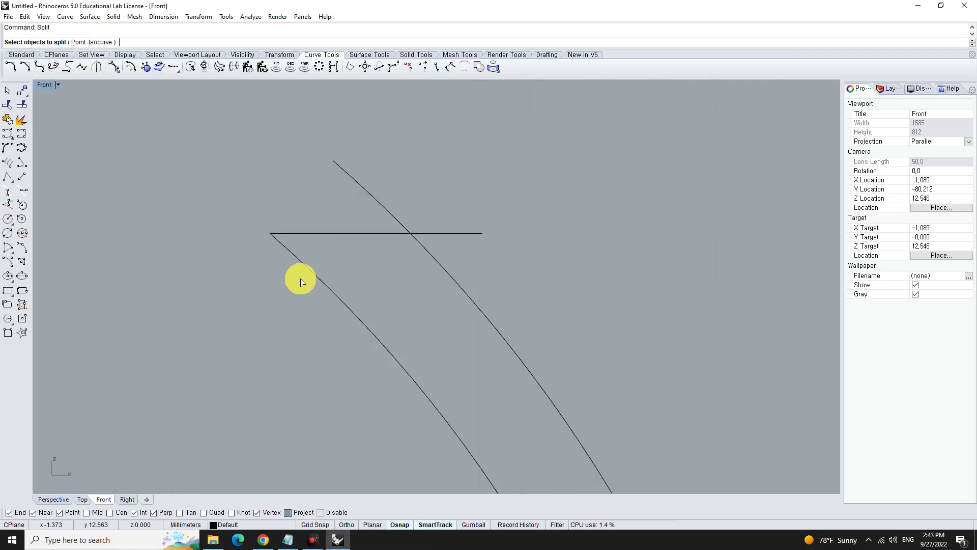
click(426, 248)
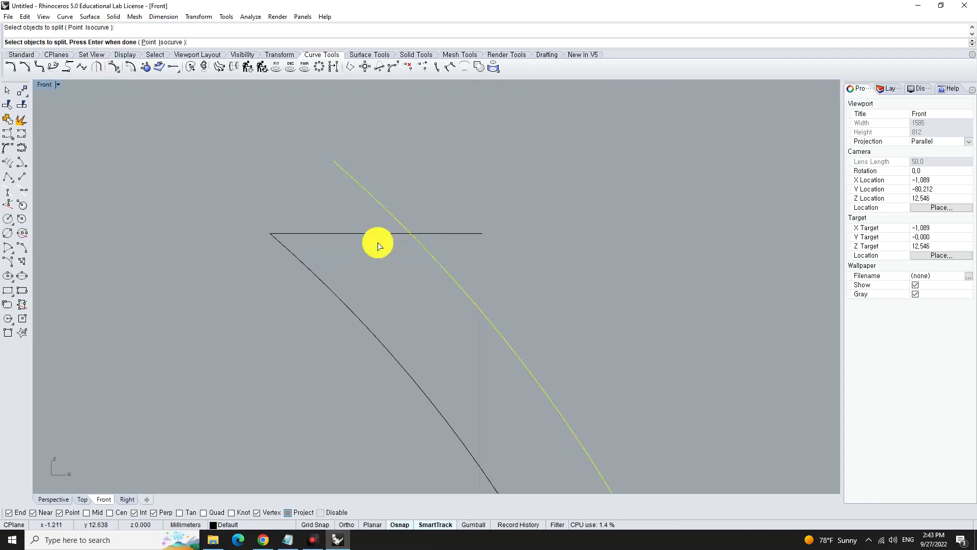
key(Return)
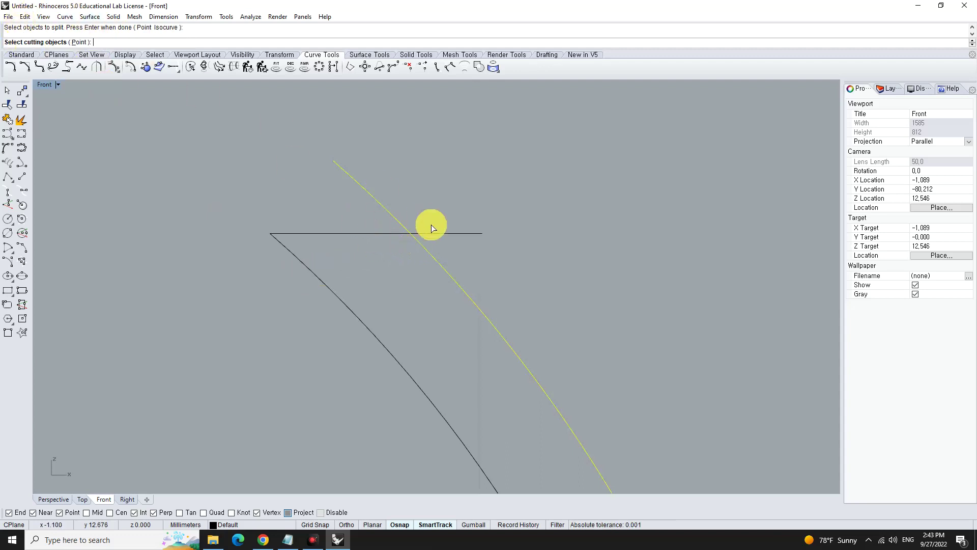
click(455, 234)
key(Return)
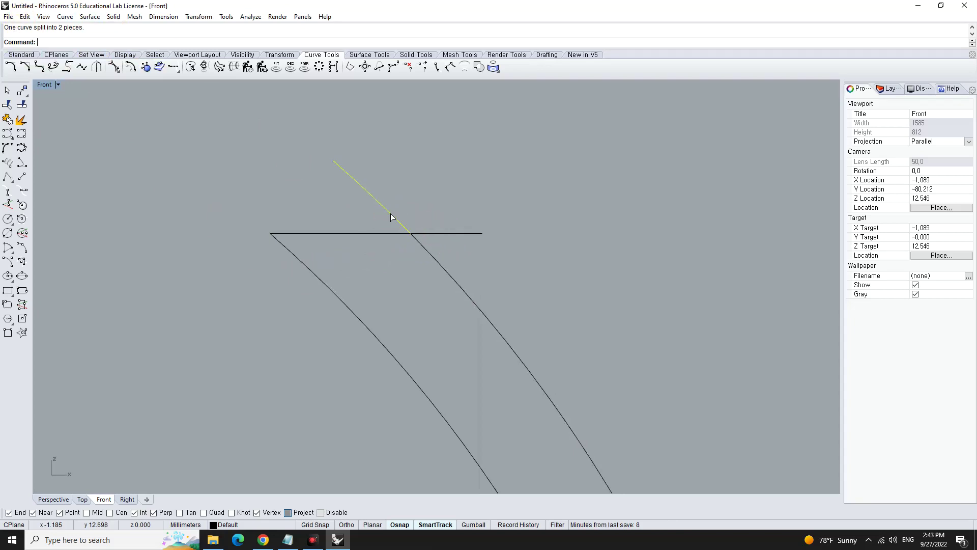
Delete the upper leftover piece of the right curve and the horizontal line
click(390, 212)
key(Delete)
click(447, 233)
key(Delete)
scroll(475, 270, down, 2)
Try a blend between the two curve tops with Tangency at both ends, then cancel it
scroll(548, 253, down, 2)
scroll(467, 177, down, 2)
scroll(382, 198, down, 3)
scroll(382, 198, down, 1)
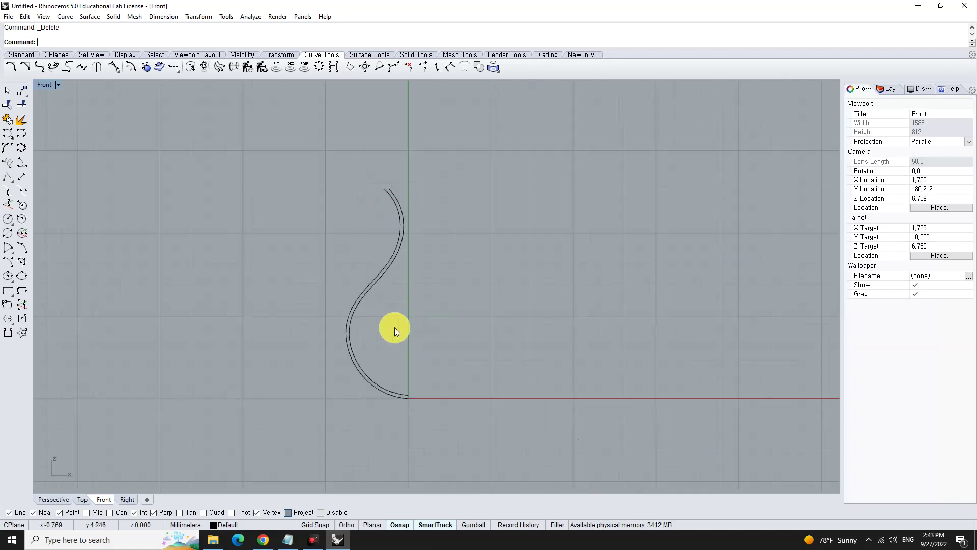
scroll(392, 325, up, 2)
scroll(369, 209, up, 2)
scroll(375, 213, up, 2)
scroll(375, 212, up, 2)
scroll(382, 214, up, 2)
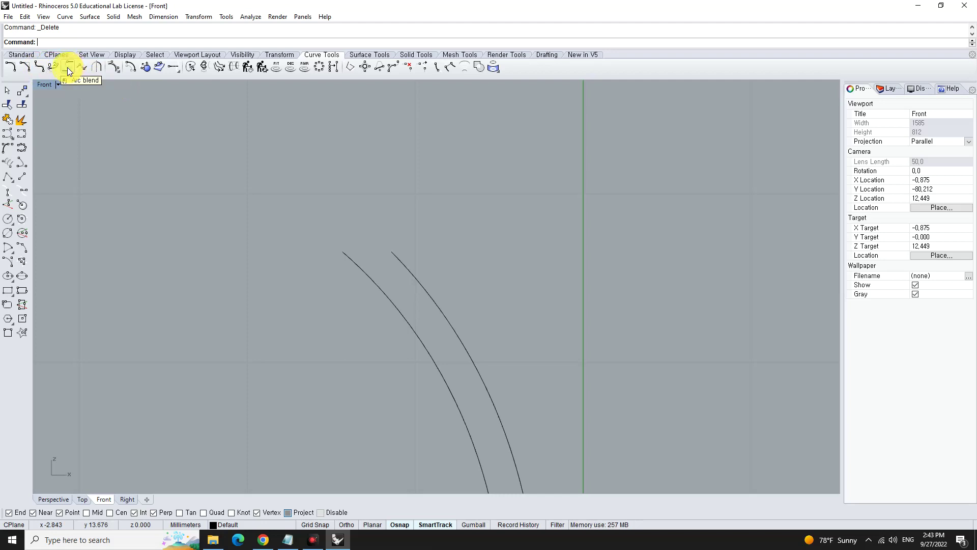
click(55, 67)
click(345, 257)
click(395, 257)
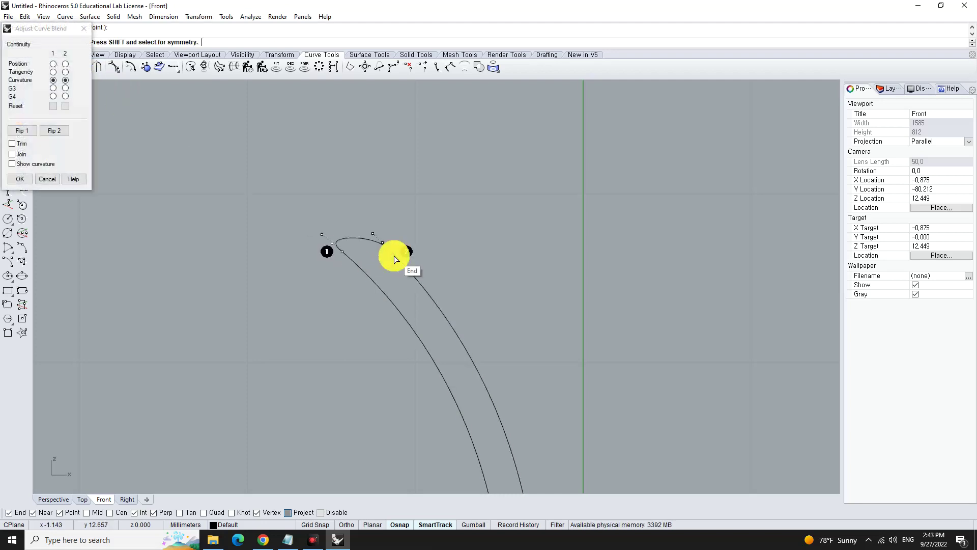
scroll(289, 235, up, 3)
scroll(394, 239, up, 5)
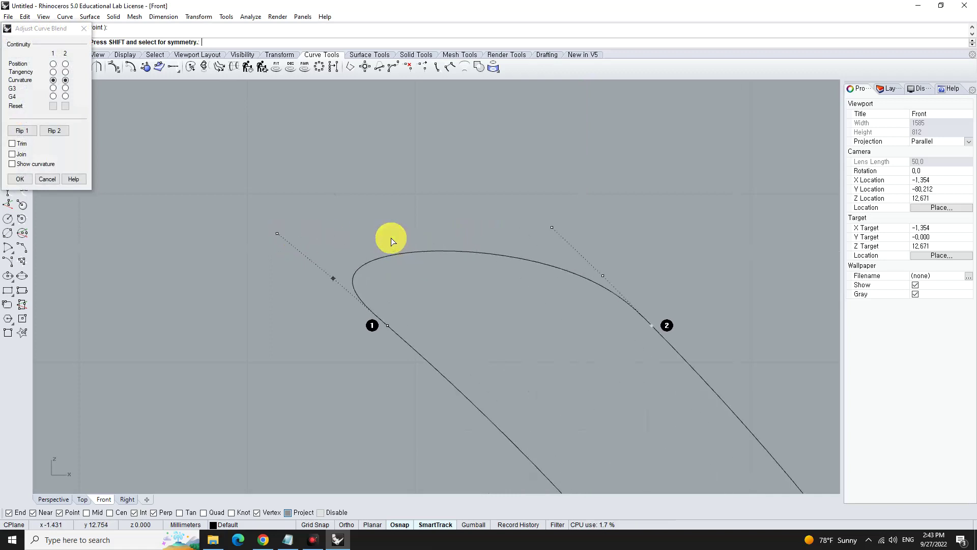
click(66, 72)
click(65, 80)
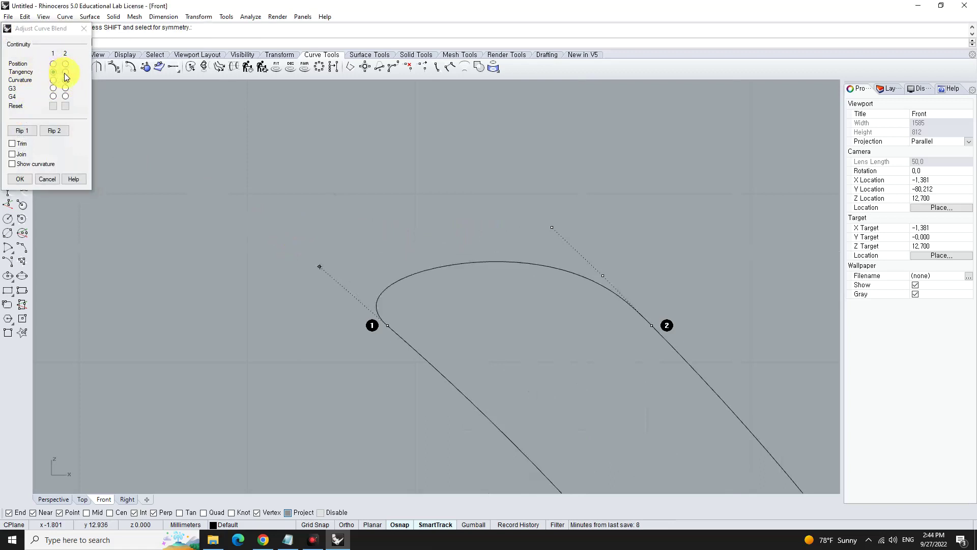
click(65, 72)
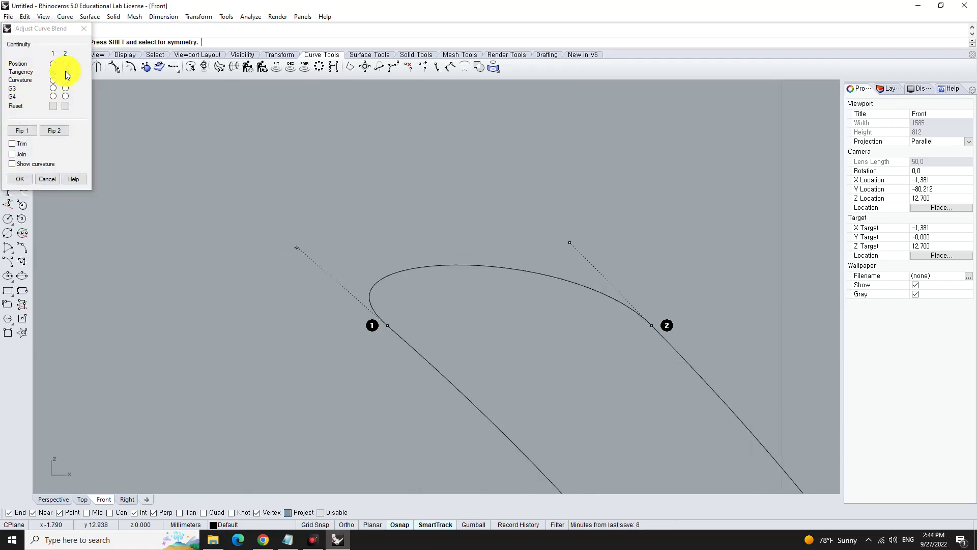
scroll(321, 197, down, 3)
scroll(319, 197, down, 3)
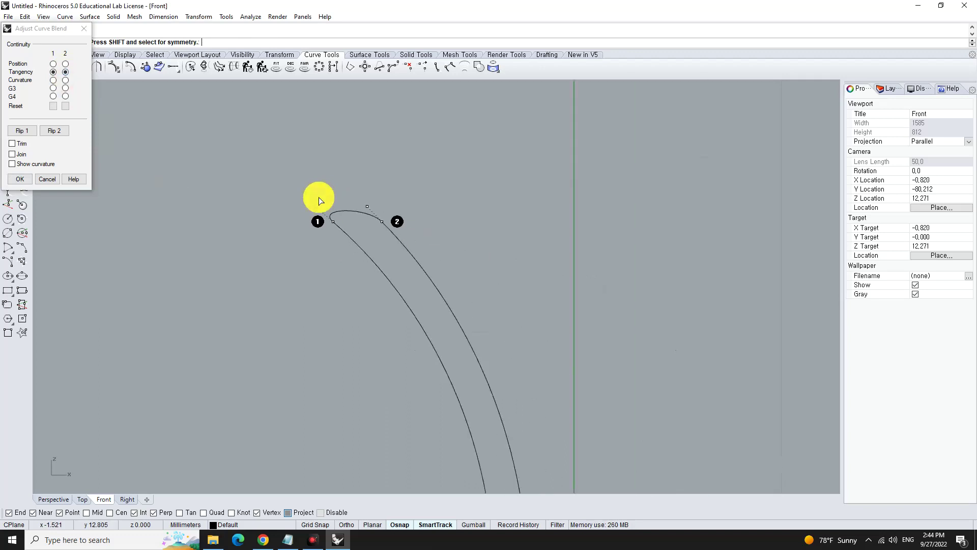
click(85, 28)
Rerun BlendCrv on the two top ends and accept the tangent blend curve
scroll(411, 194, down, 3)
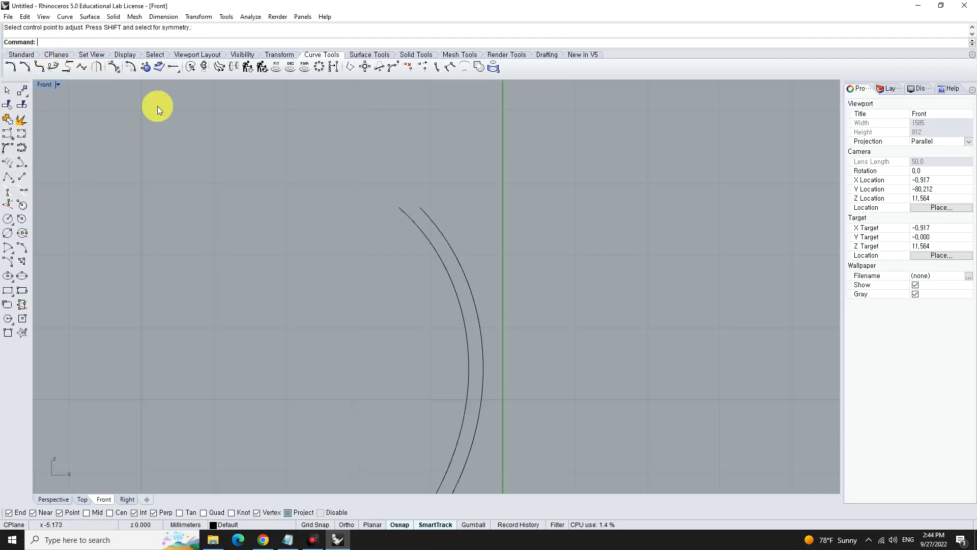
click(56, 66)
scroll(417, 173, up, 2)
scroll(437, 280, up, 2)
scroll(432, 258, up, 2)
click(415, 262)
click(340, 261)
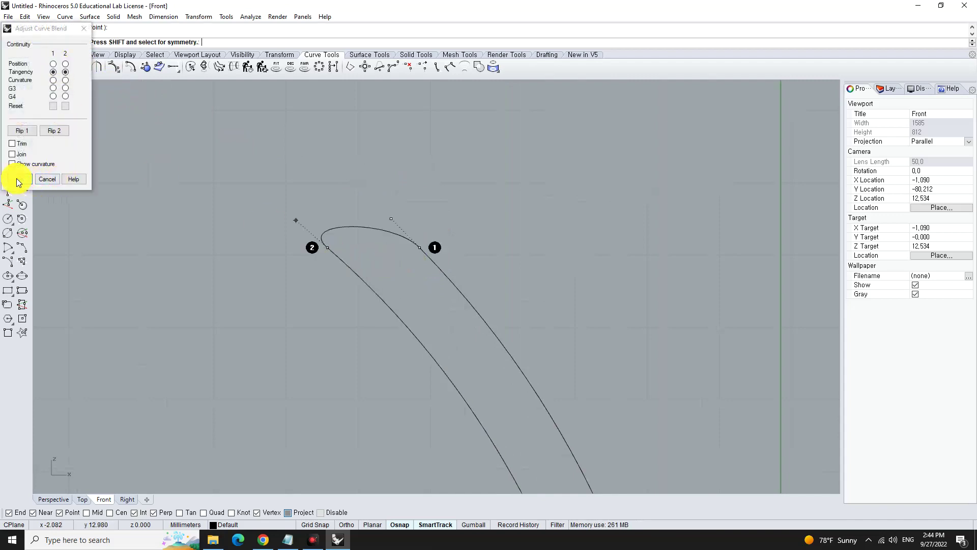
click(18, 180)
scroll(305, 166, down, 3)
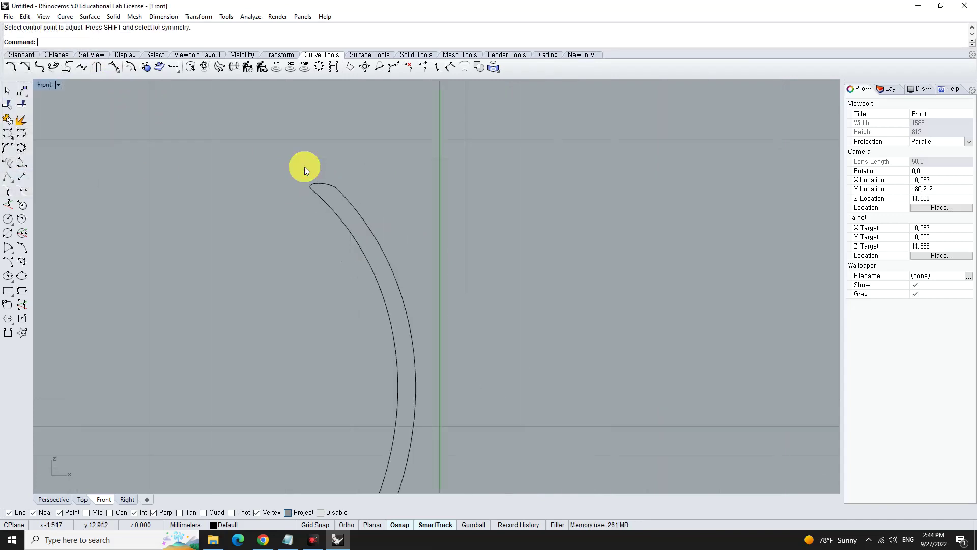
scroll(417, 191, down, 2)
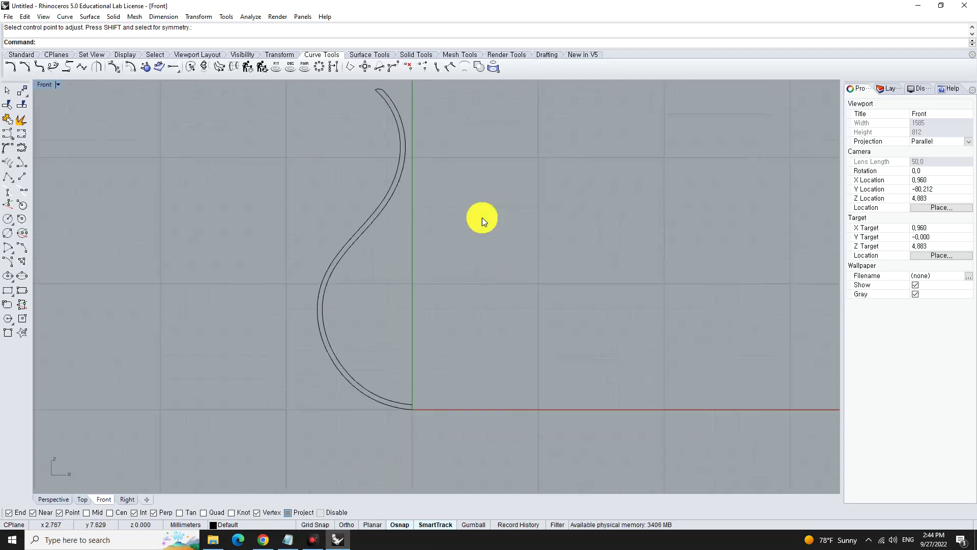
Window-select the two profile curves and the rim blend and join them into one curve
right_drag(481, 218, 483, 242)
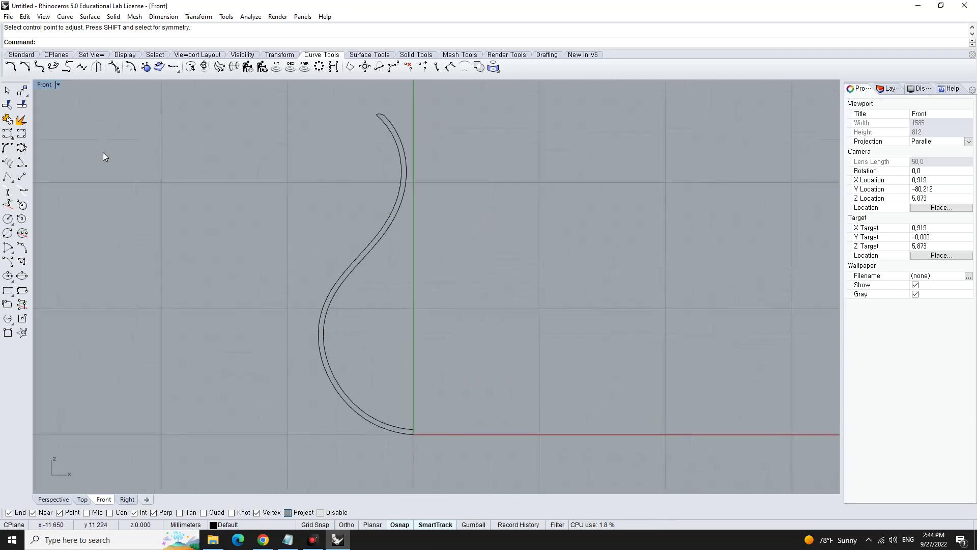
scroll(461, 191, down, 1)
scroll(462, 191, down, 3)
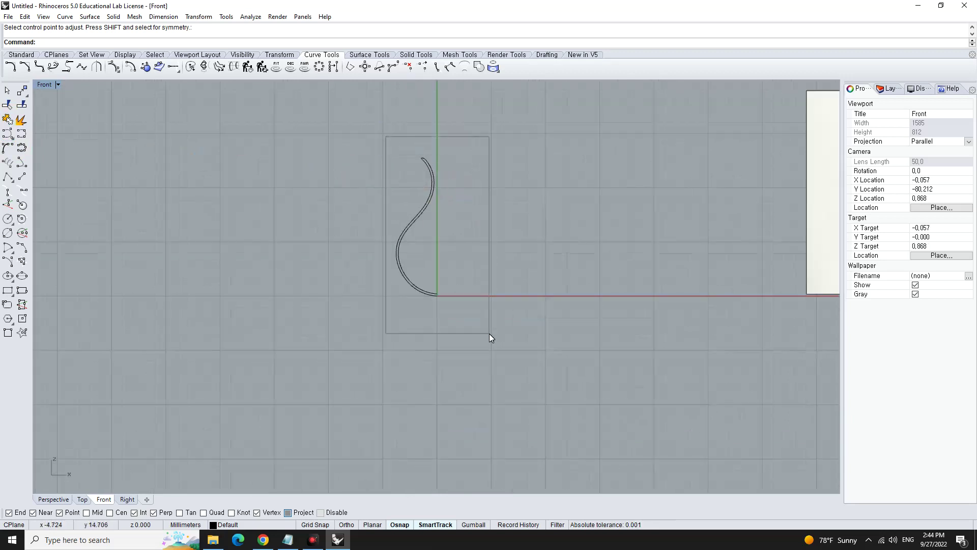
drag(483, 190, 490, 334)
scroll(438, 212, up, 3)
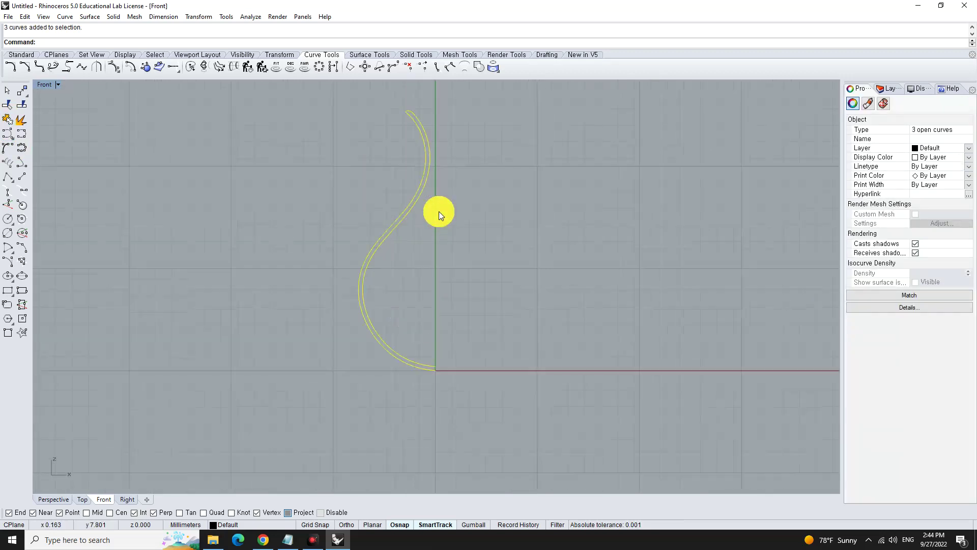
click(10, 120)
Recentre the view and reselect the joined profile curve
click(428, 156)
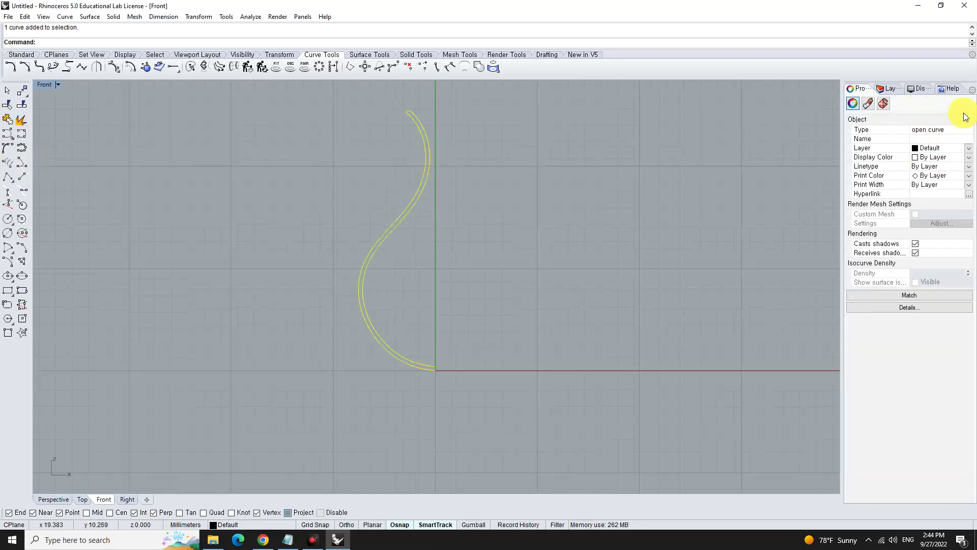
right_drag(545, 181, 456, 218)
click(485, 243)
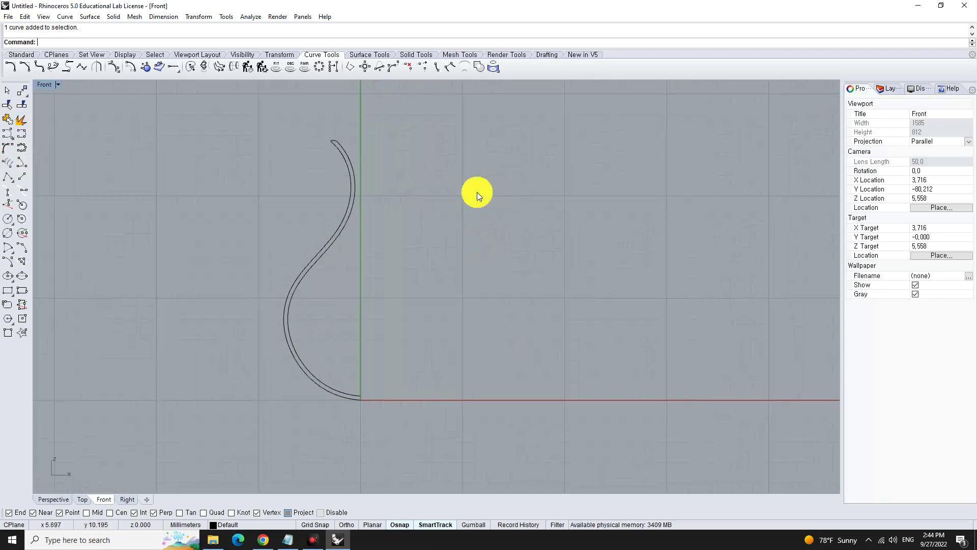
click(354, 203)
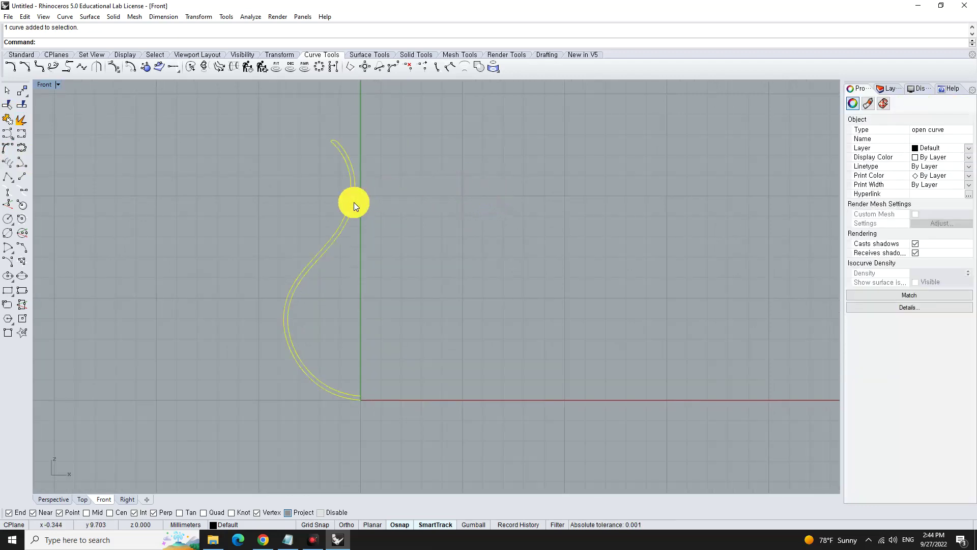
click(375, 55)
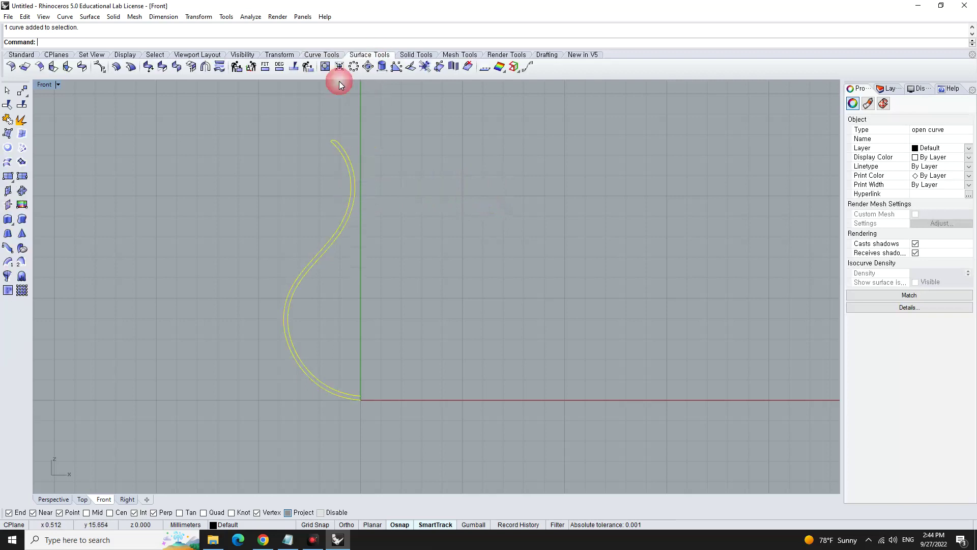
Revolve the profile 360° from a 0° start around a vertical axis through the origin
click(7, 281)
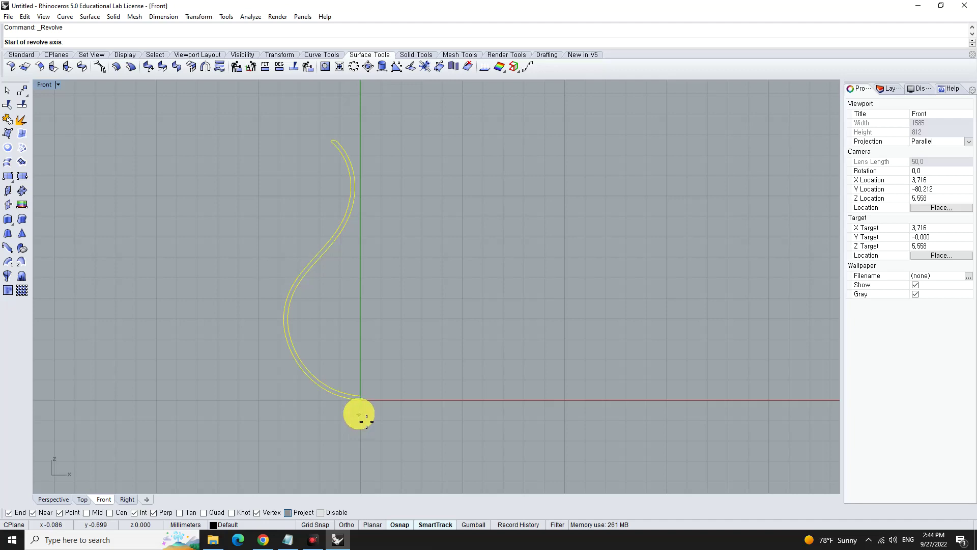
scroll(360, 436, up, 2)
click(359, 378)
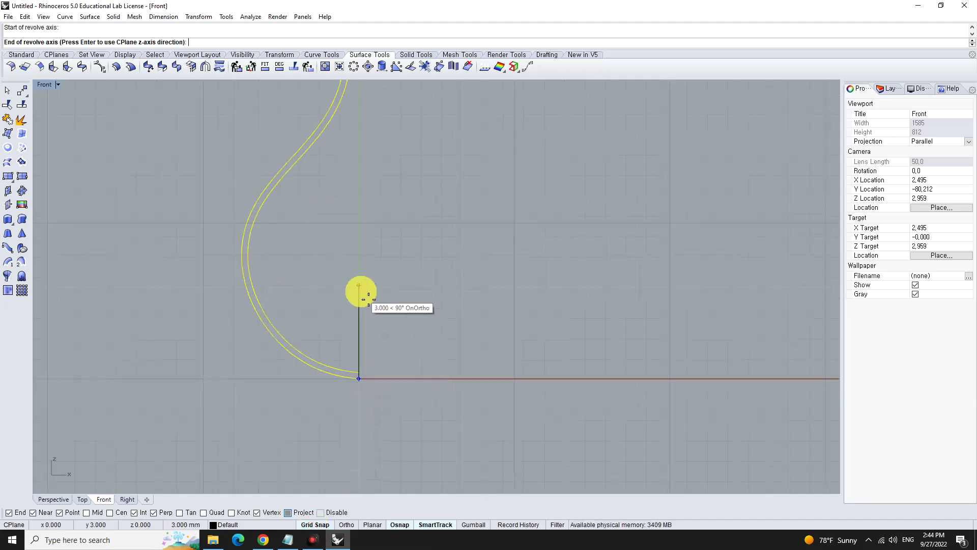
right_drag(356, 262, 359, 404)
click(360, 113)
text(0)
key(Return)
text(360)
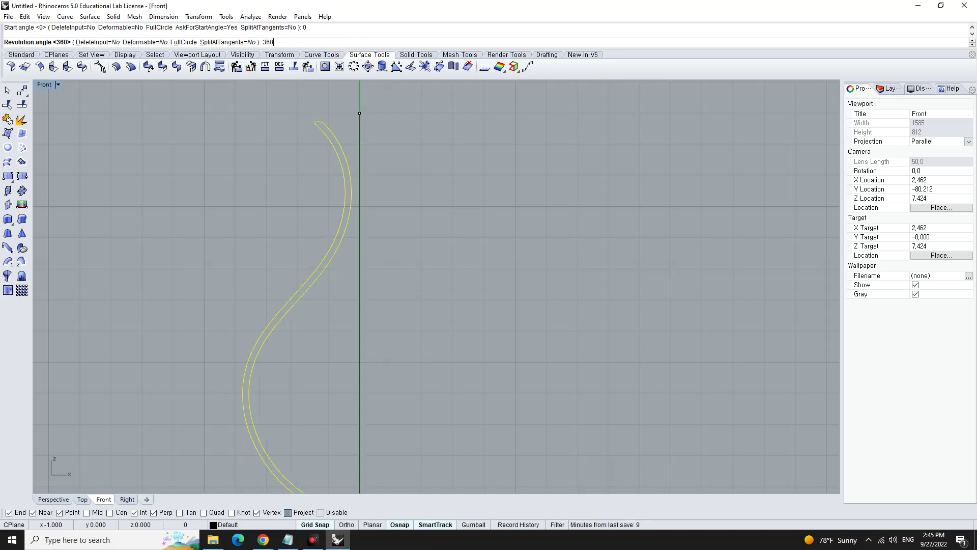
key(Return)
Deselect, then pick the profile curve from the overlapping objects along the vase edge
scroll(249, 187, down, 5)
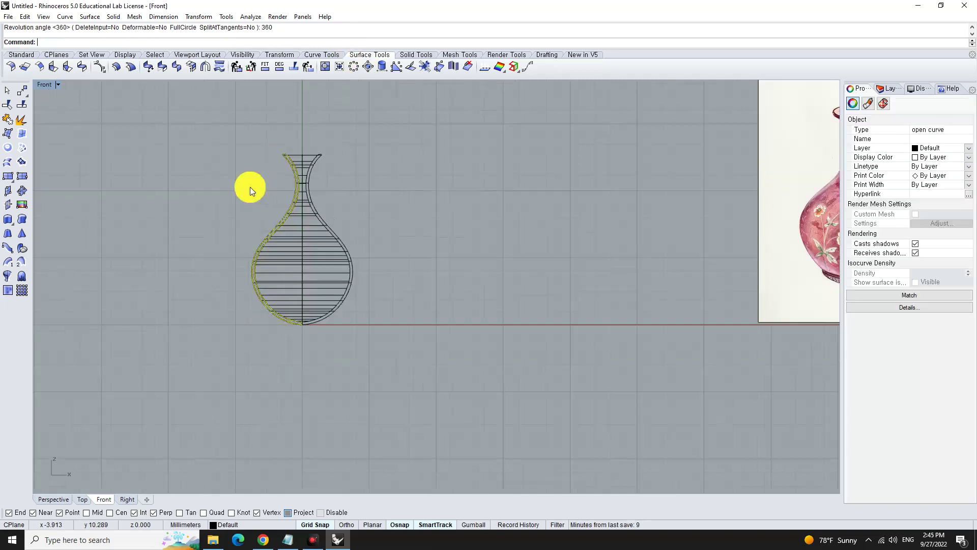
click(258, 164)
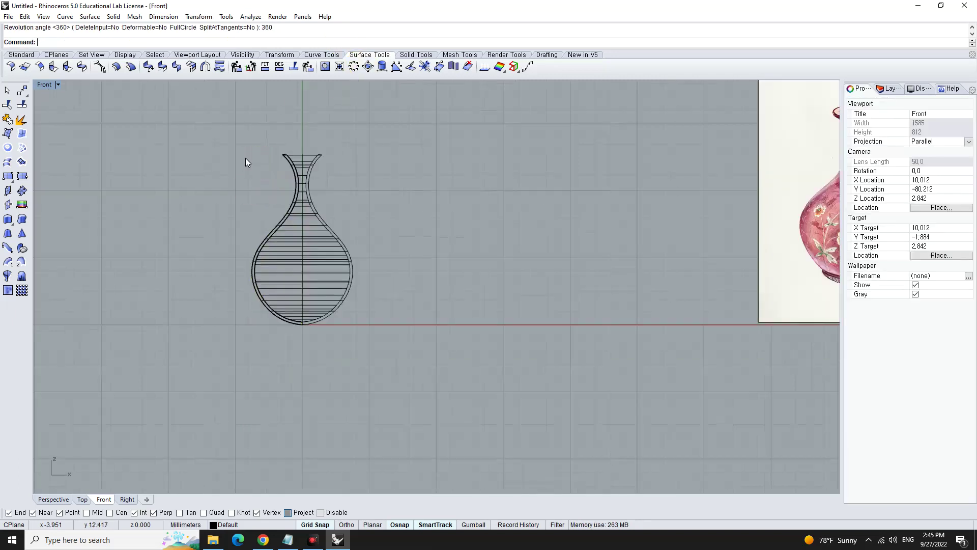
click(274, 229)
click(319, 257)
scroll(430, 239, down, 5)
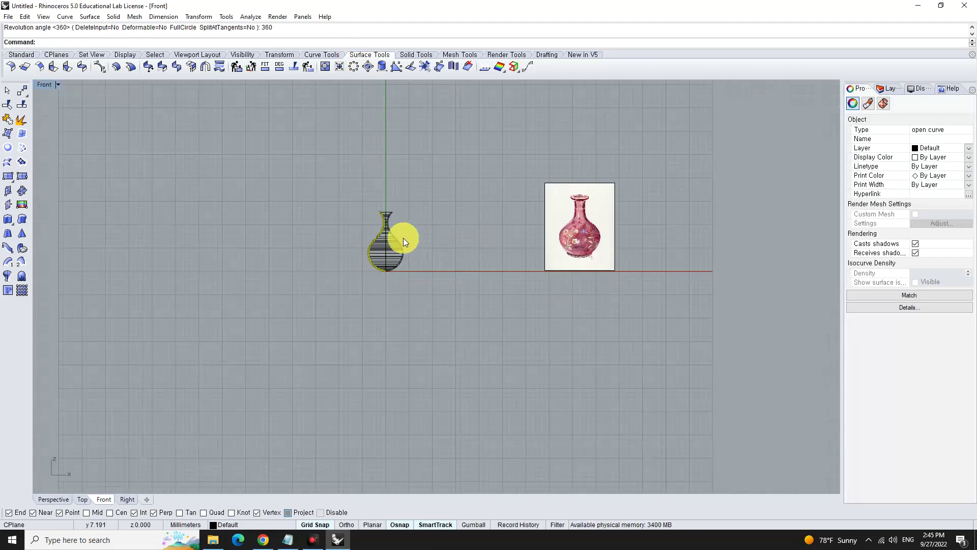
Move the profile curve and the reference picture off to the lower left
drag(377, 239, 76, 366)
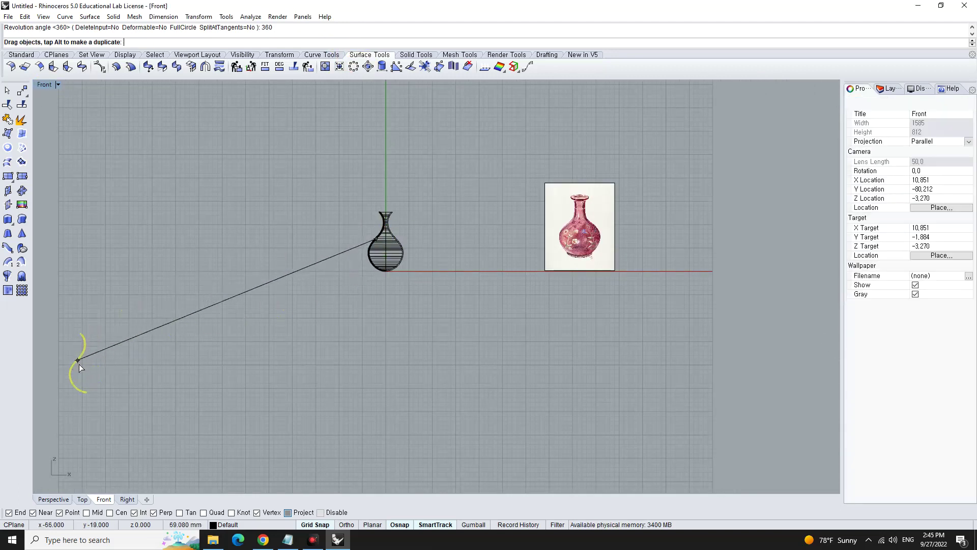
drag(595, 220, 101, 436)
scroll(367, 226, up, 5)
scroll(363, 321, up, 4)
scroll(346, 305, up, 1)
scroll(331, 280, up, 2)
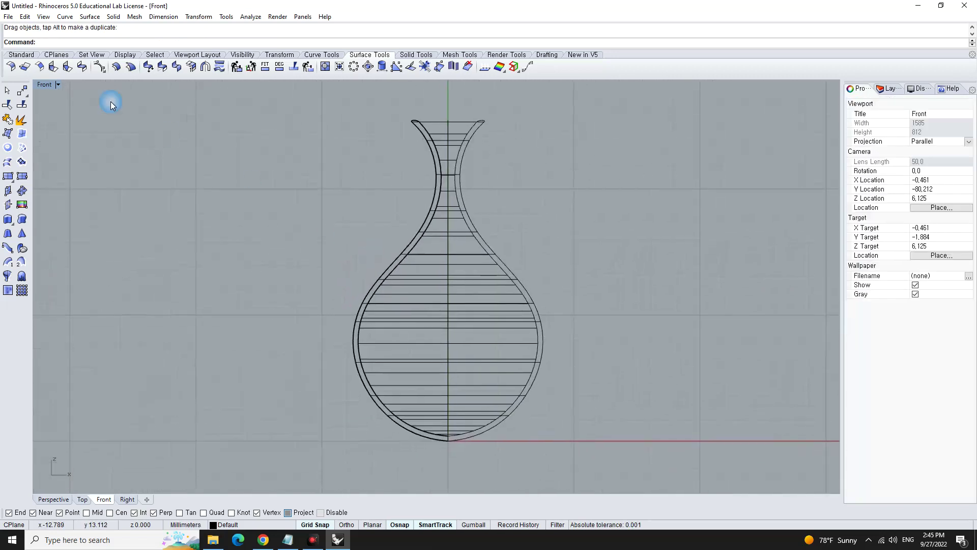
Maximize the Perspective viewport and switch it to Shaded display mode
double_click(51, 85)
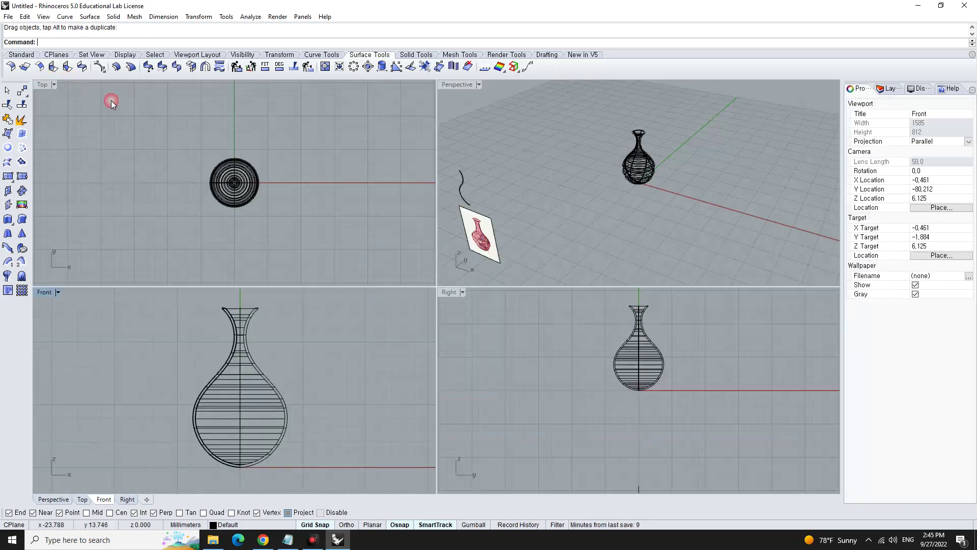
double_click(457, 85)
scroll(372, 170, up, 2)
scroll(371, 170, up, 2)
right_drag(732, 286, 716, 255)
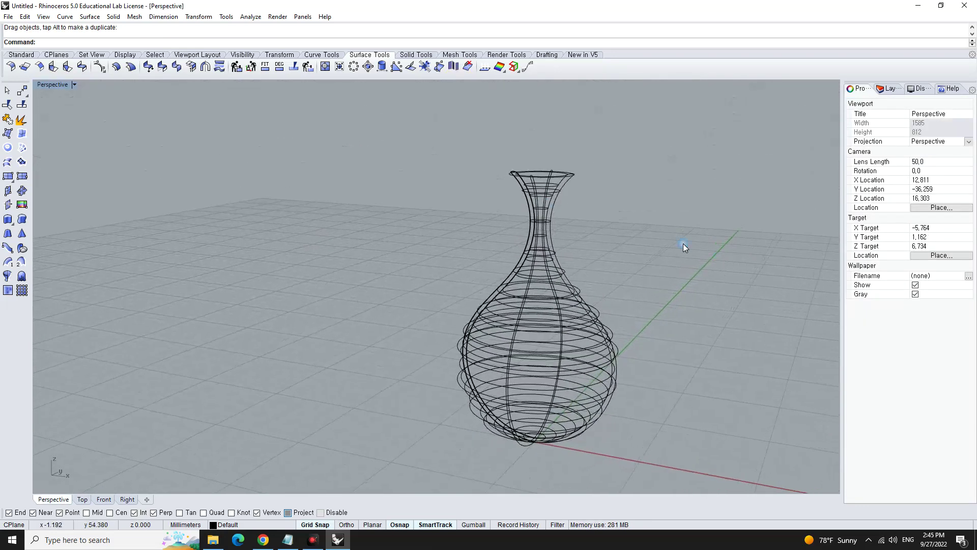
click(60, 84)
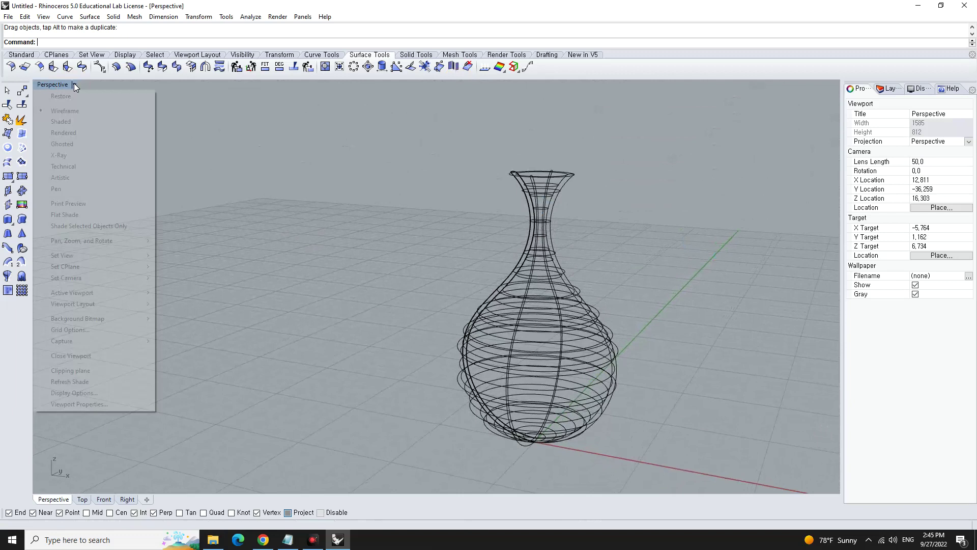
click(69, 134)
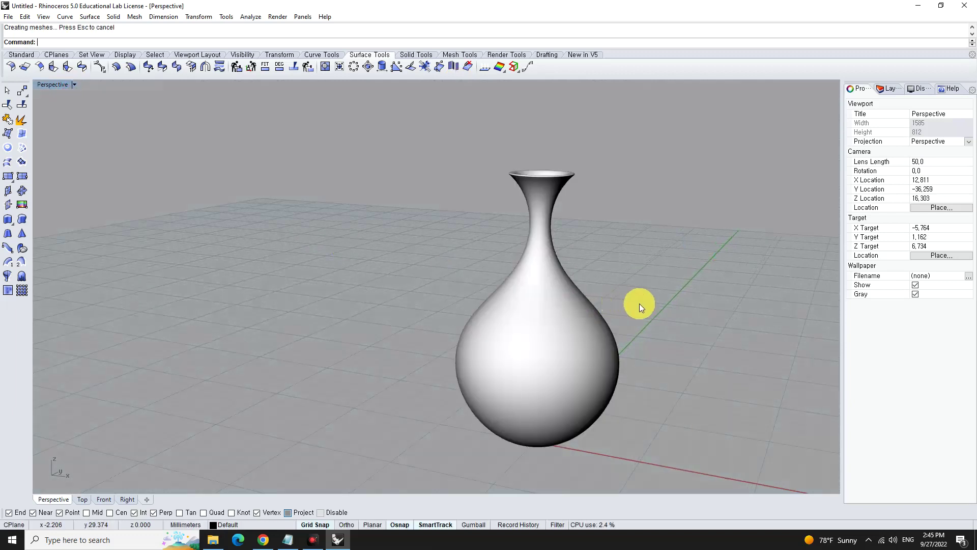
Orbit around the shaded vase and select the vase surface
right_drag(676, 295, 676, 293)
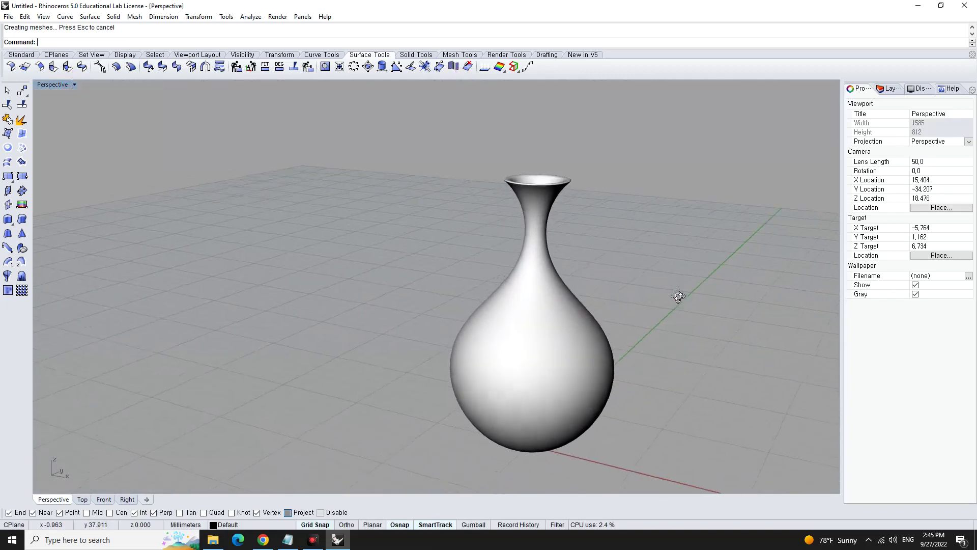
mouse_move(497, 341)
right_down()
mouse_move(518, 442)
mouse_move(509, 447)
right_up()
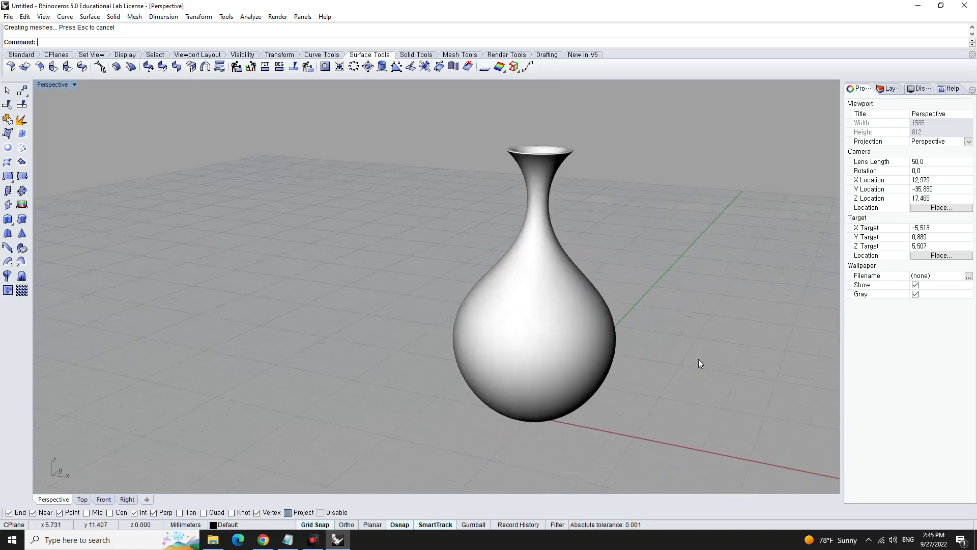
right_drag(699, 359, 685, 373)
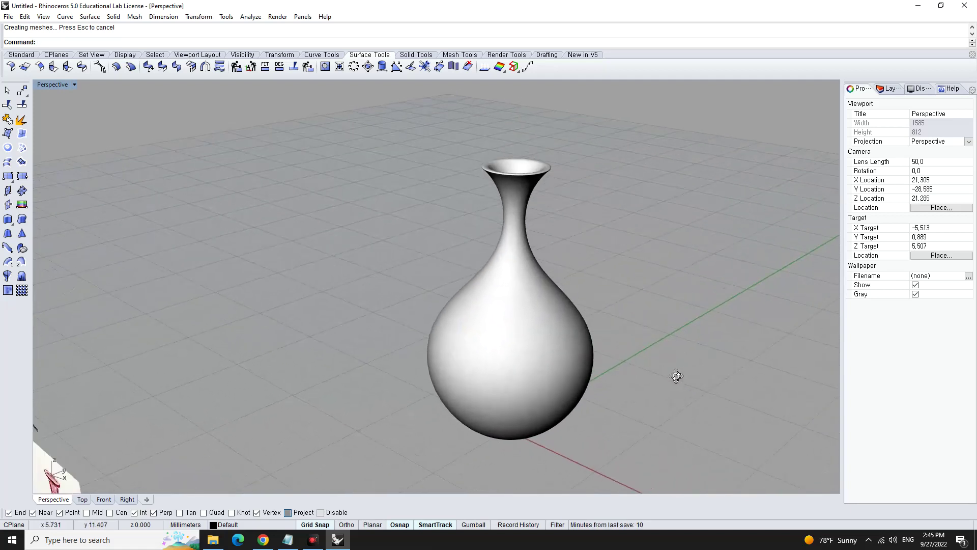
scroll(503, 172, up, 3)
scroll(489, 178, up, 2)
scroll(490, 178, down, 3)
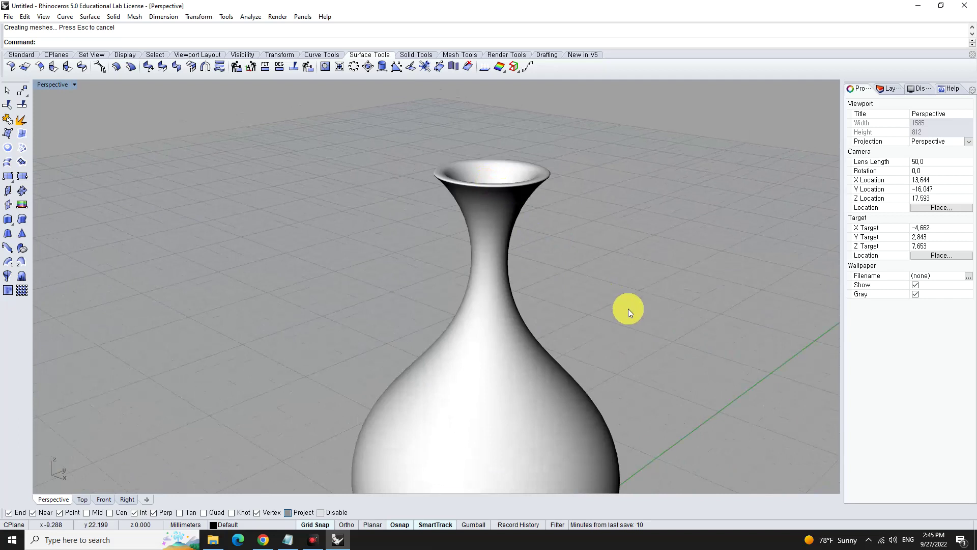
scroll(628, 309, down, 2)
mouse_move(657, 376)
right_down()
mouse_move(669, 367)
mouse_move(608, 377)
right_up()
click(608, 377)
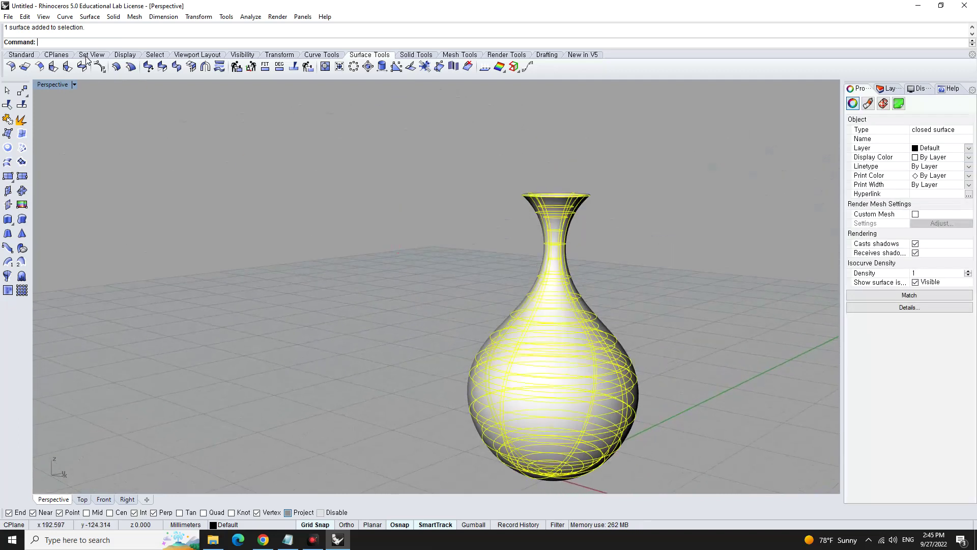
Run the Zebra analysis on the vase and move the Zebra Options window aside
text(Sebra)
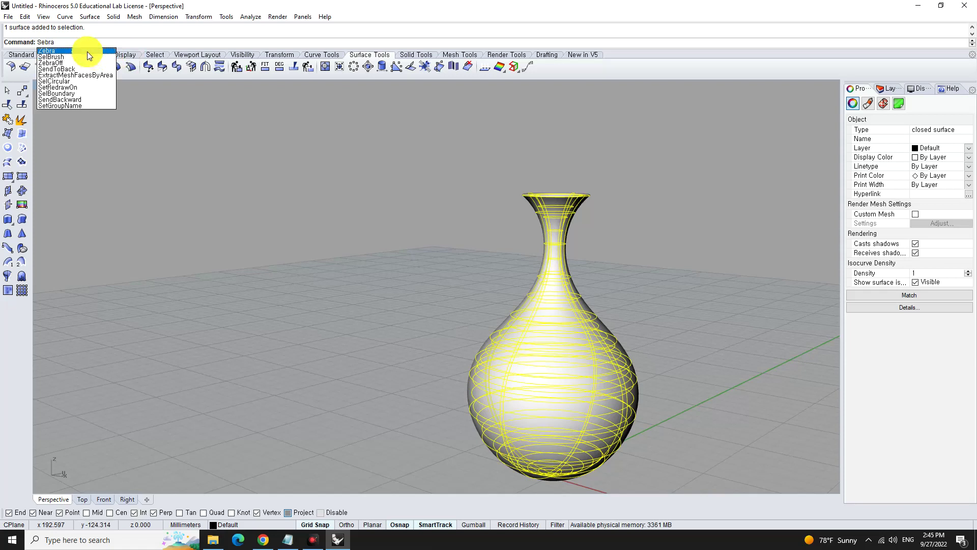
click(87, 51)
click(536, 360)
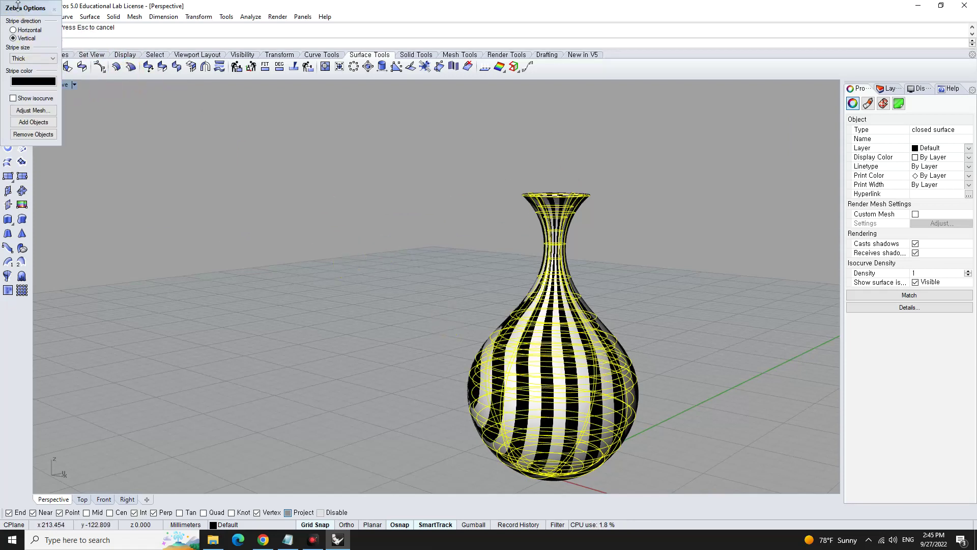
drag(18, 6, 89, 237)
click(367, 365)
Orbit and zoom around the vase to inspect how the zebra stripes flow
mouse_move(706, 328)
right_down()
mouse_move(676, 338)
mouse_move(702, 351)
mouse_move(704, 220)
right_up()
scroll(558, 247, up, 2)
scroll(630, 322, up, 3)
scroll(539, 243, up, 3)
scroll(529, 191, up, 5)
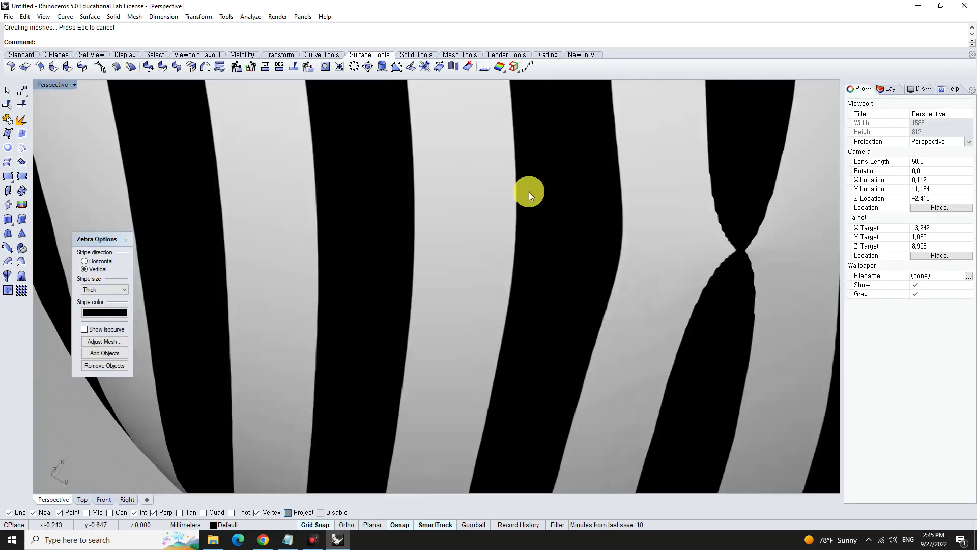
right_drag(723, 251, 551, 286)
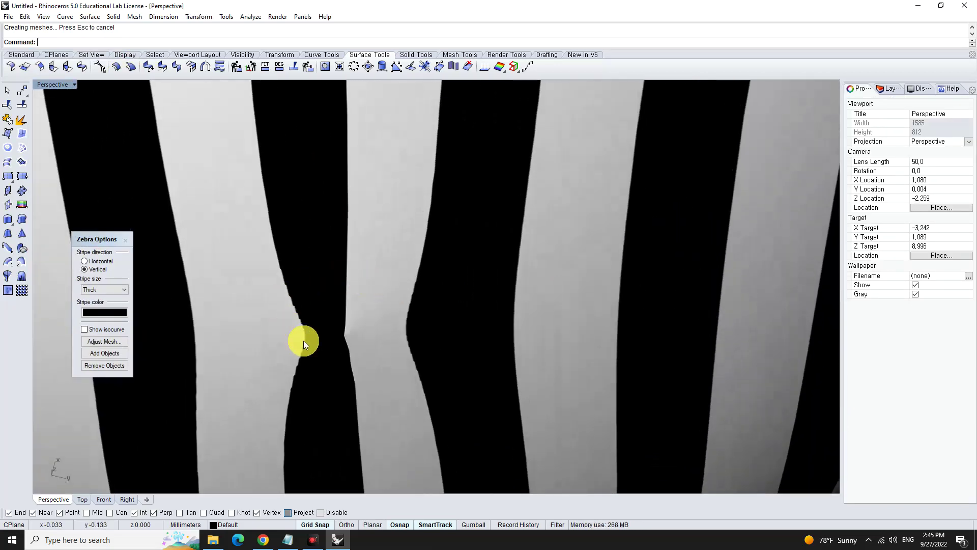
scroll(410, 320, down, 10)
mouse_move(412, 327)
right_down()
mouse_move(513, 305)
mouse_move(512, 335)
mouse_move(511, 290)
right_up()
scroll(431, 277, up, 4)
scroll(521, 304, up, 3)
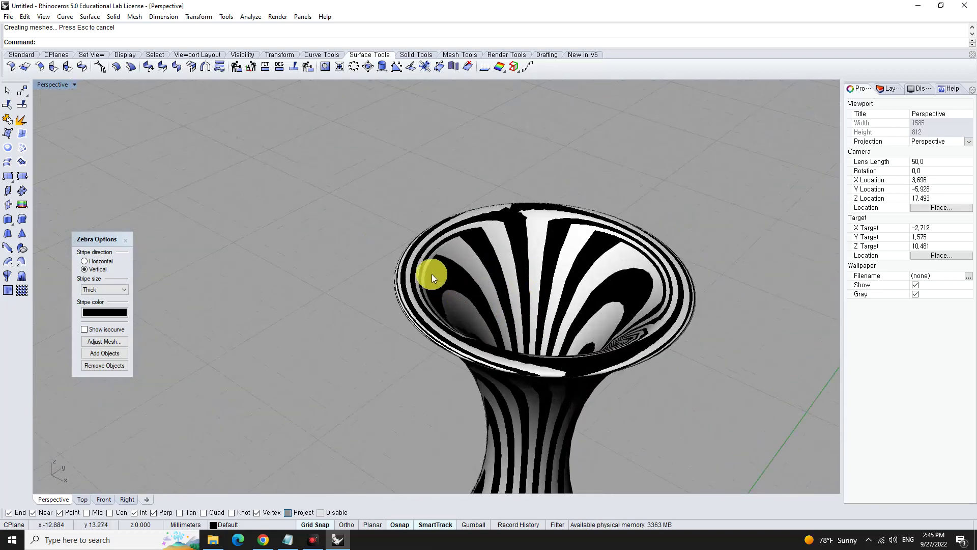
scroll(346, 247, down, 6)
right_drag(542, 261, 580, 343)
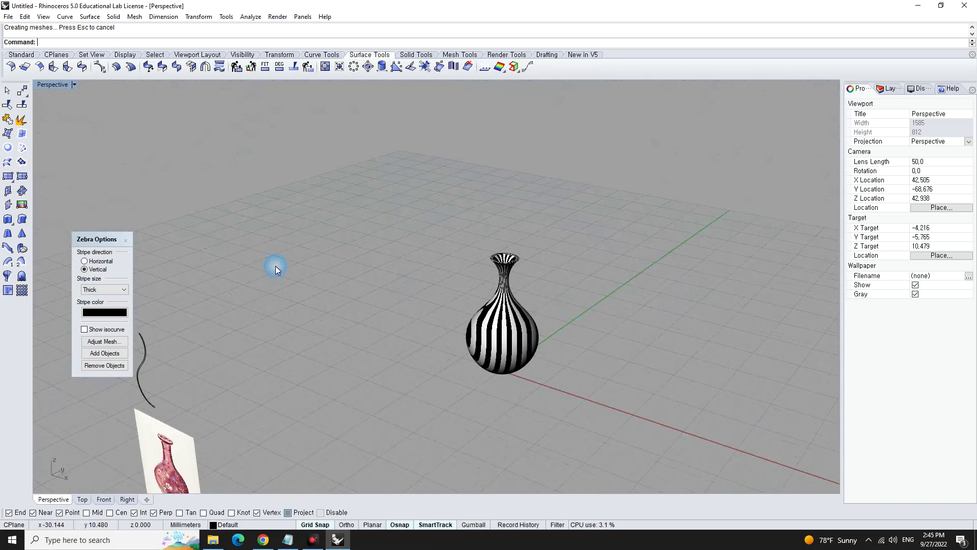
Turn off the zebra stripes and restore the four-viewport layout
click(127, 244)
scroll(423, 366, up, 2)
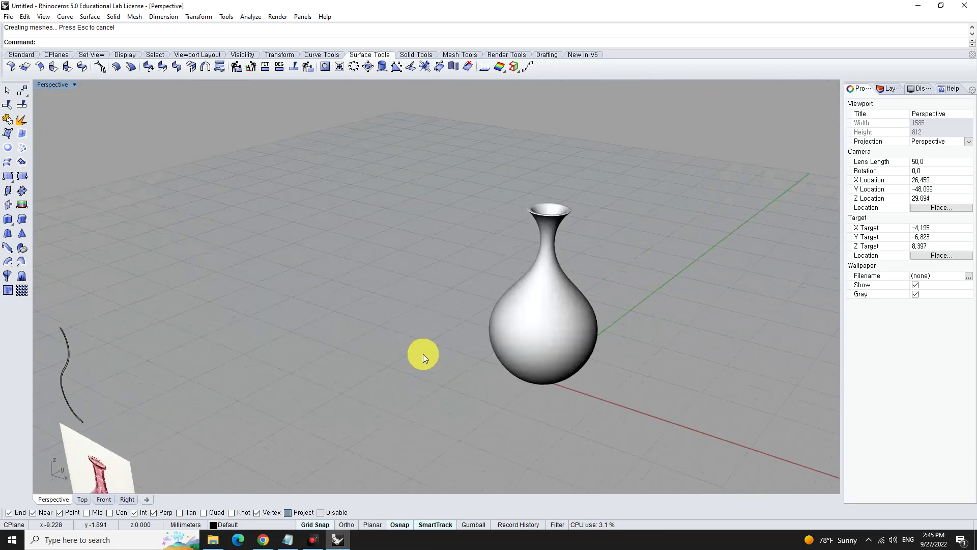
scroll(443, 356, up, 3)
double_click(60, 86)
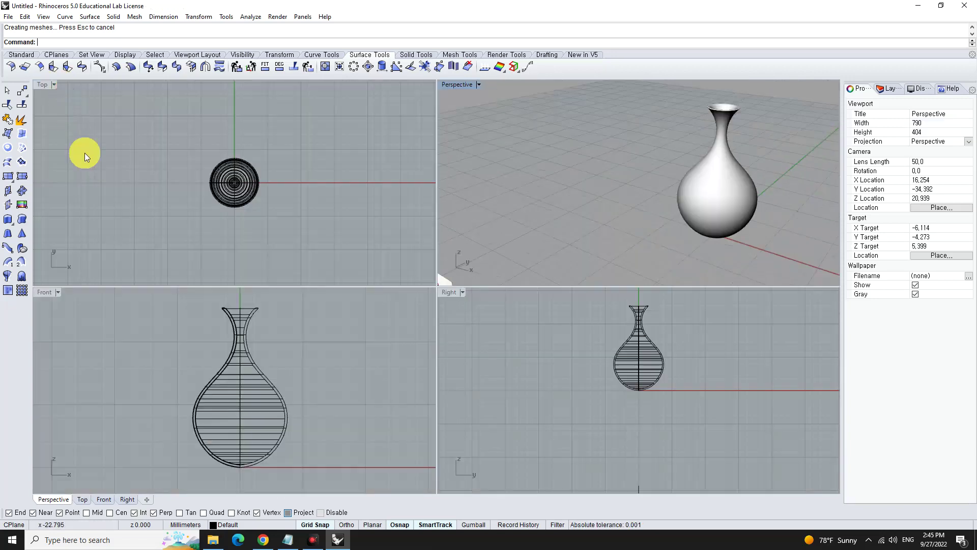
Start a corner-point surface and place its top-left and top-right corners in the Top view
click(8, 119)
scroll(244, 152, down, 3)
scroll(285, 148, down, 3)
right_drag(313, 139, 314, 180)
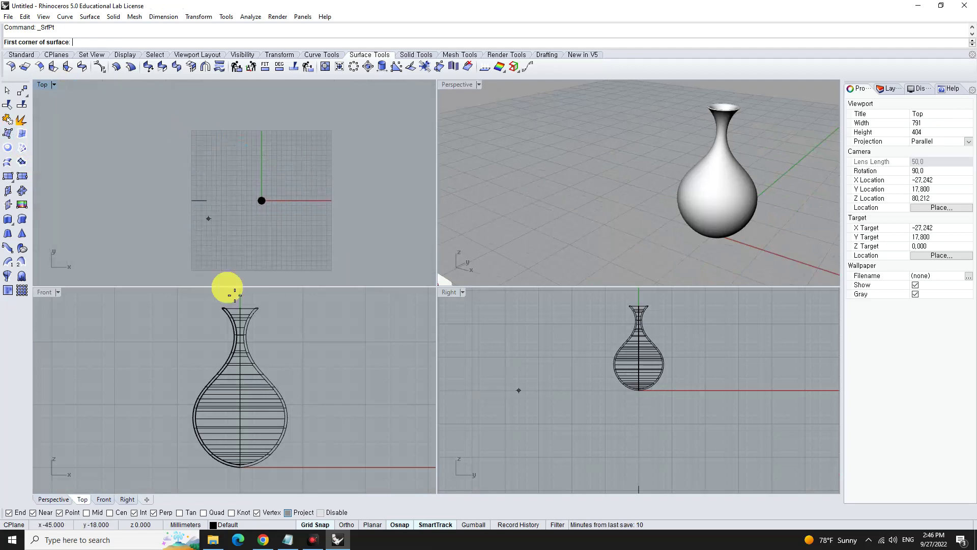
key(Up)
key(Left)
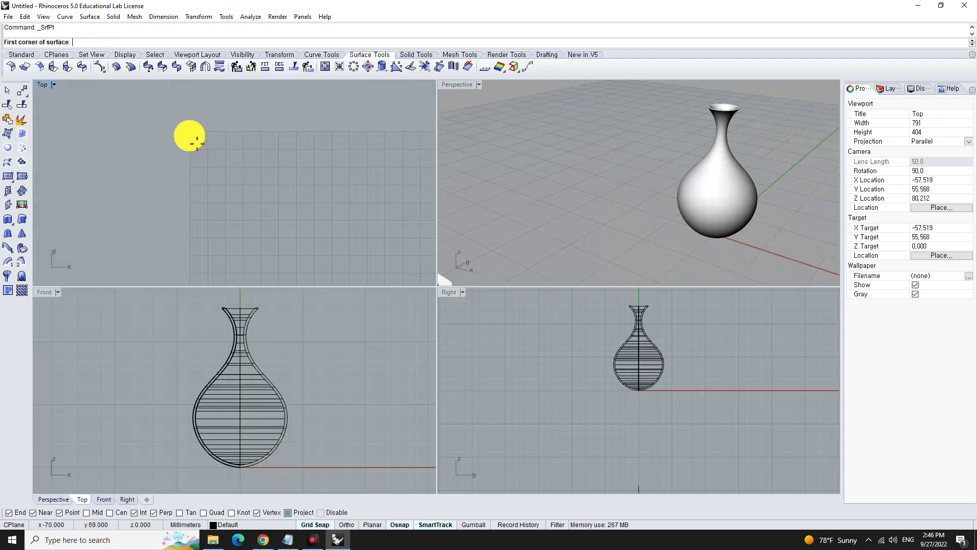
click(189, 131)
scroll(191, 131, down, 4)
scroll(328, 131, up, 4)
click(331, 135)
Place the lower-right and lower-left corners to complete the square ground surface
scroll(331, 216, down, 4)
key(Down)
key(Down)
scroll(316, 200, up, 3)
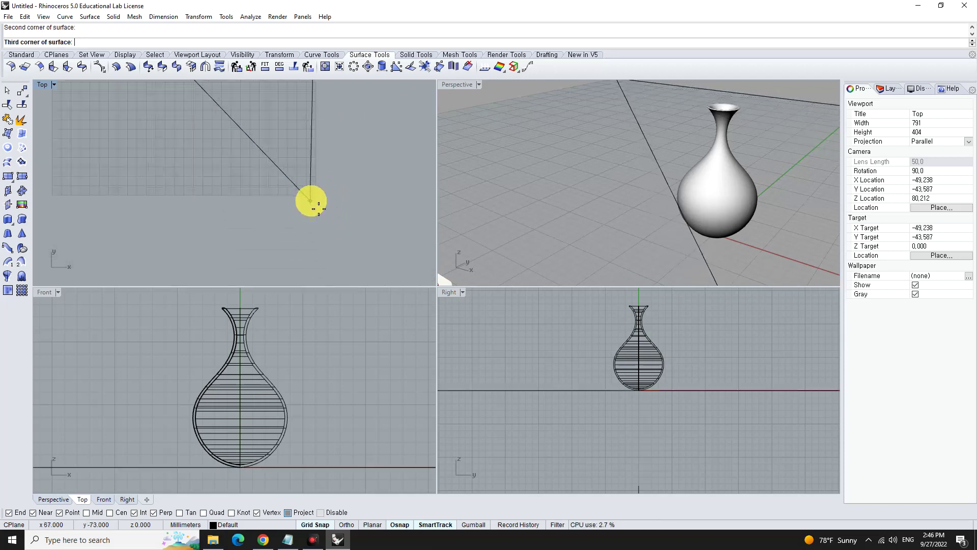
click(319, 199)
key(Left)
key(Left)
scroll(153, 198, down, 2)
scroll(162, 216, down, 3)
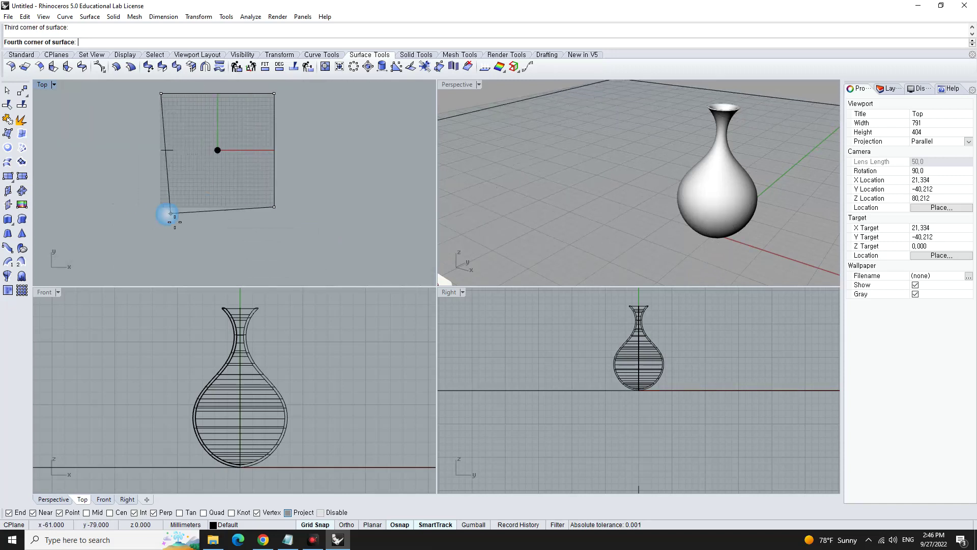
scroll(156, 205, up, 3)
click(164, 205)
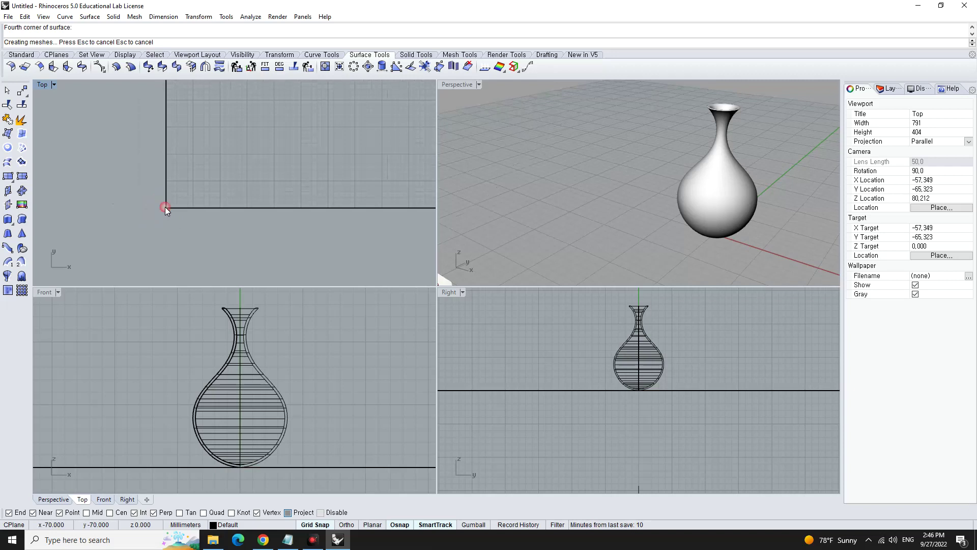
scroll(164, 179, down, 5)
click(478, 85)
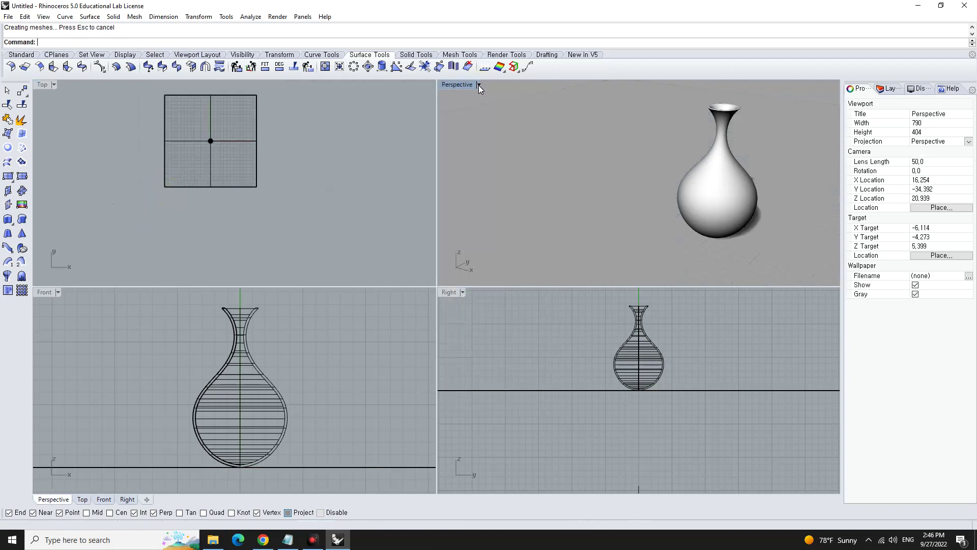
Maximize the Perspective view, select the ground surface, and open the Material Editor
click(466, 126)
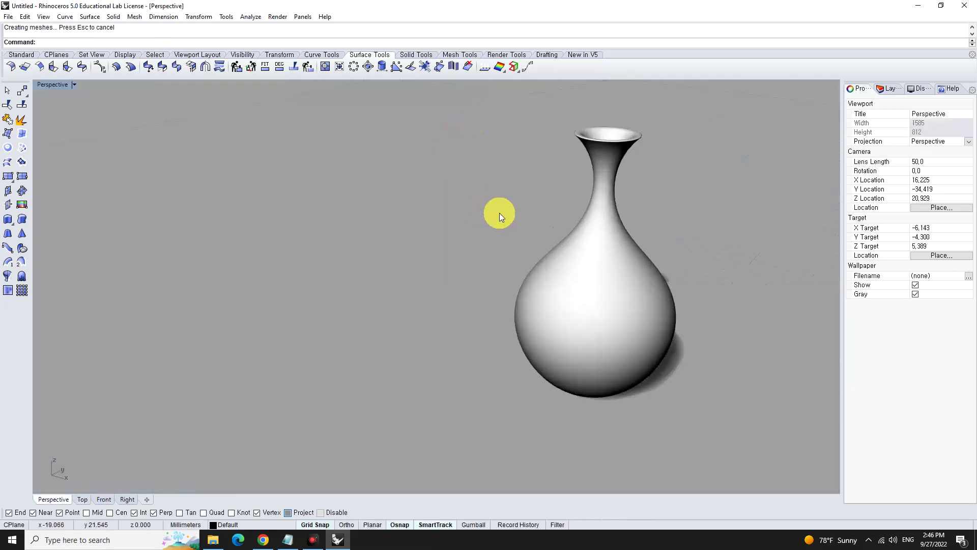
click(278, 286)
text(Mater)
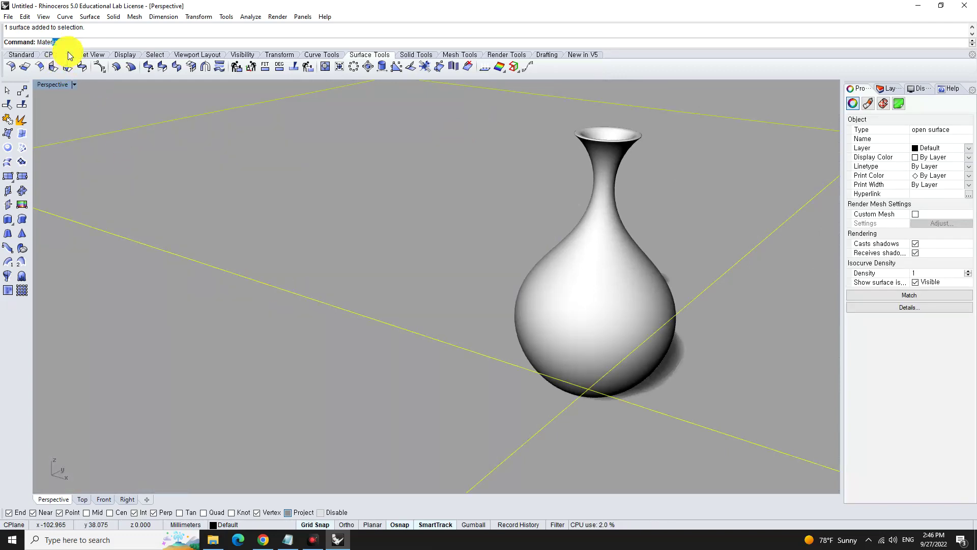
text(ial)
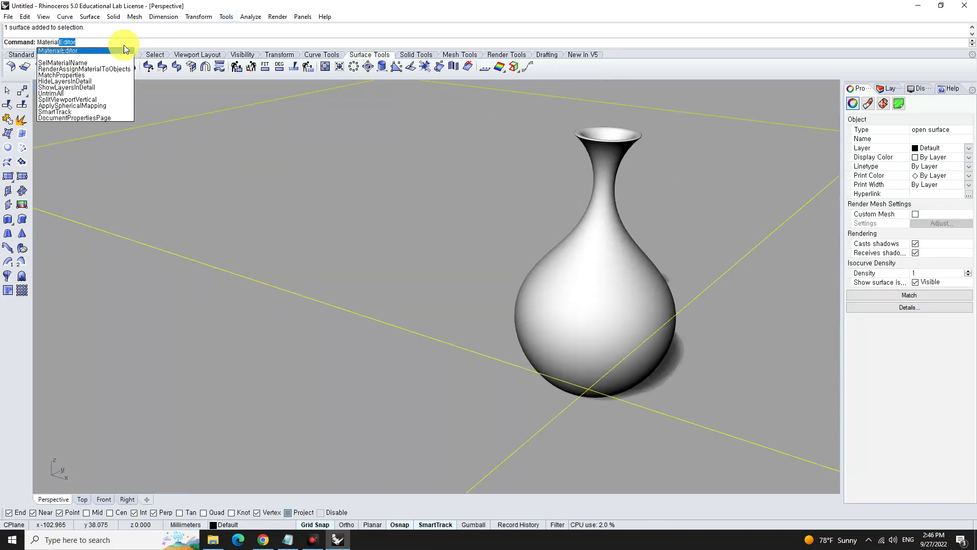
click(100, 51)
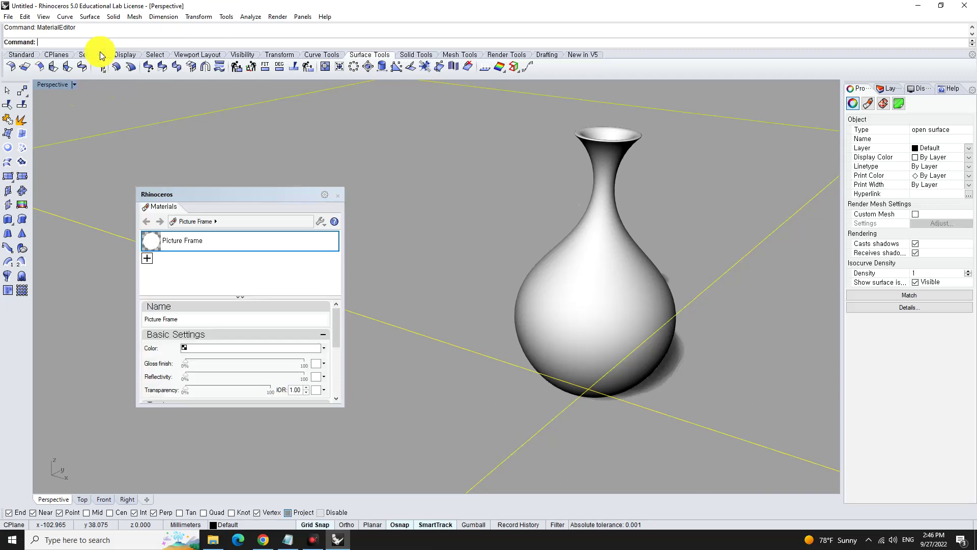
Import the Brick material from the Stone materials folder
click(148, 259)
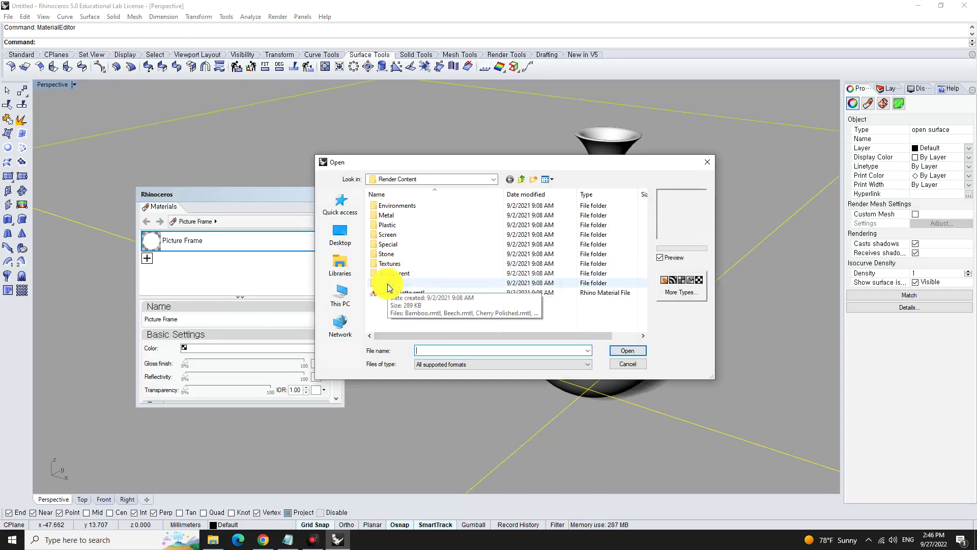
double_click(389, 254)
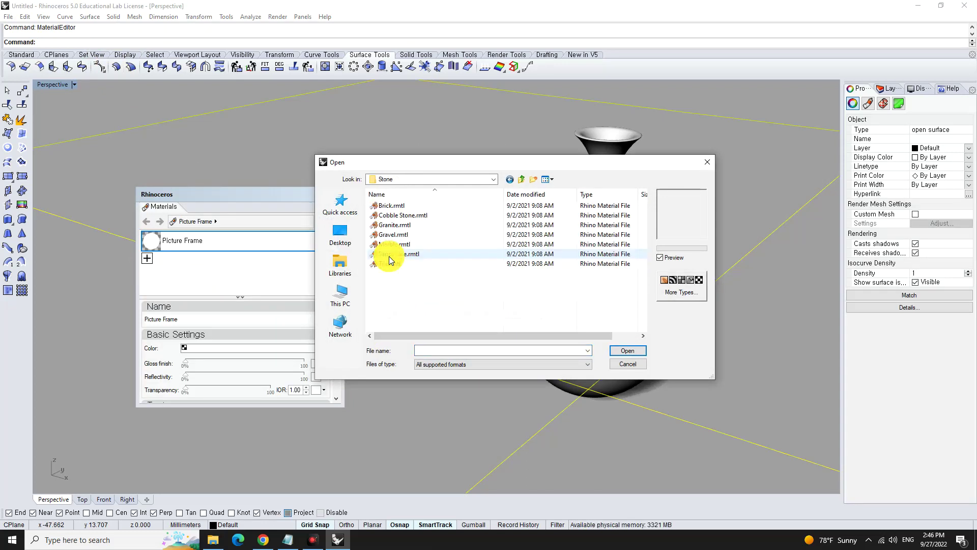
click(395, 246)
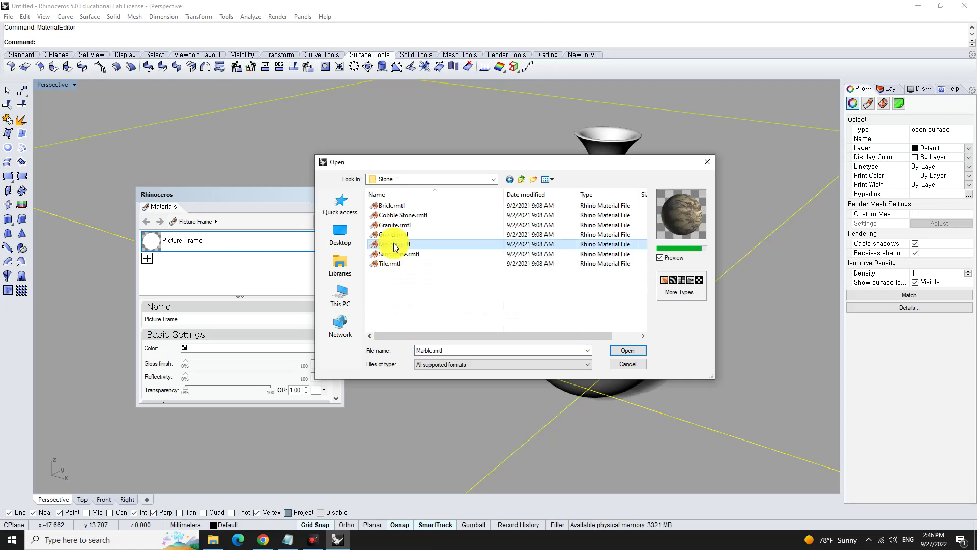
click(395, 235)
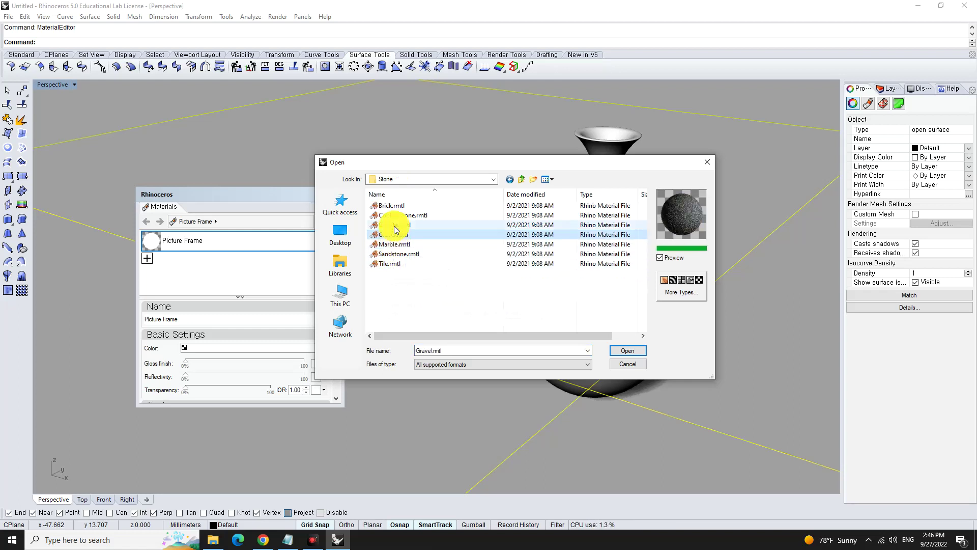
click(396, 228)
click(397, 216)
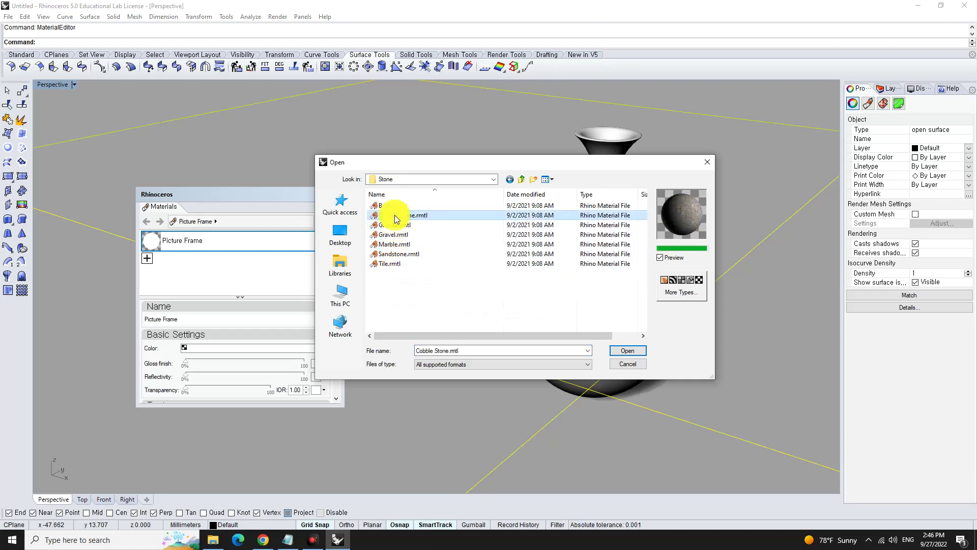
click(396, 206)
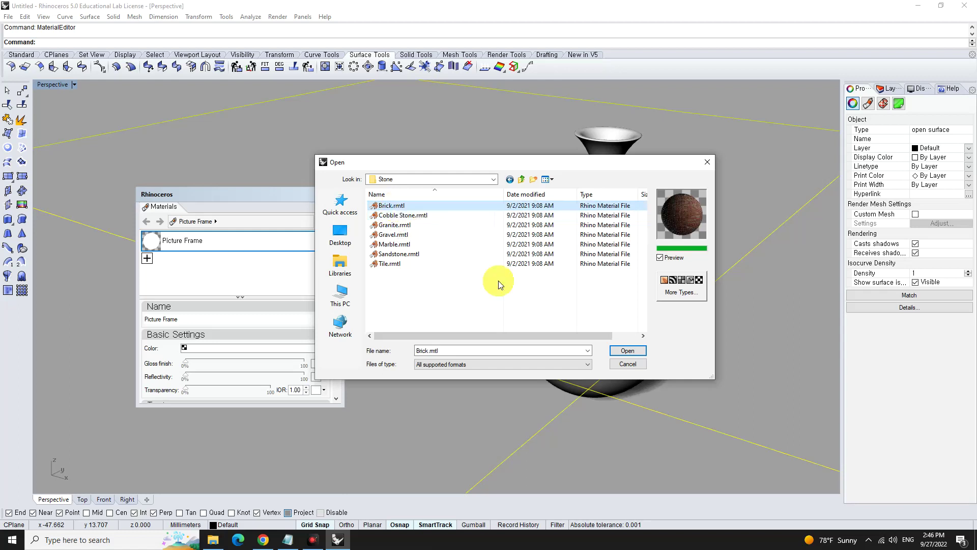
click(627, 349)
Drag Brick onto the ground plane and close the Materials panel
click(186, 272)
mouse_move(151, 261)
mouse_down()
mouse_move(340, 233)
mouse_move(389, 215)
mouse_up()
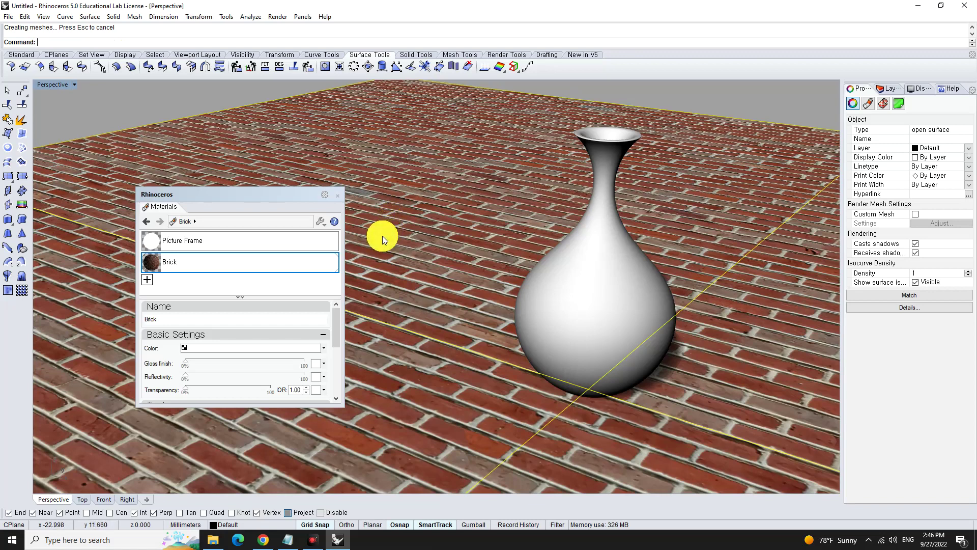
scroll(436, 268, down, 2)
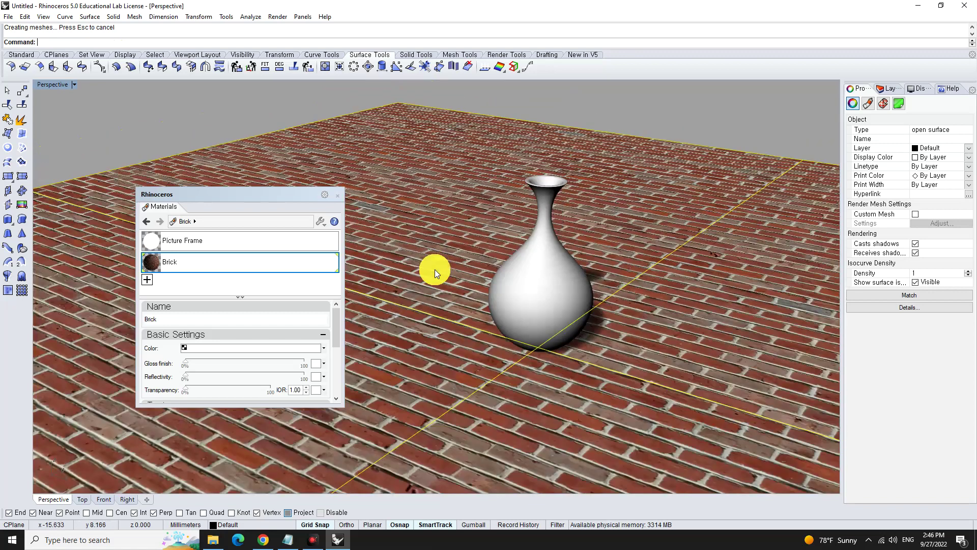
scroll(362, 212, up, 1)
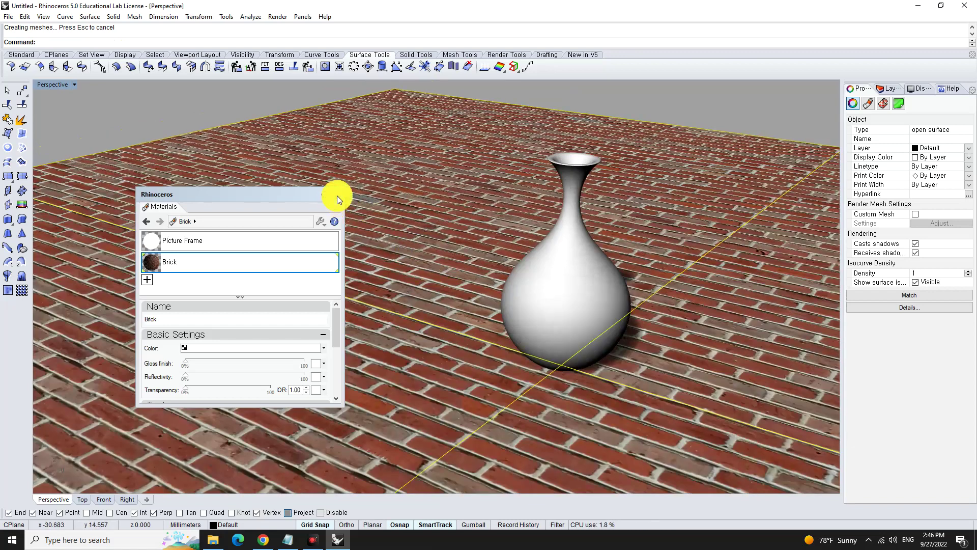
click(337, 196)
click(577, 268)
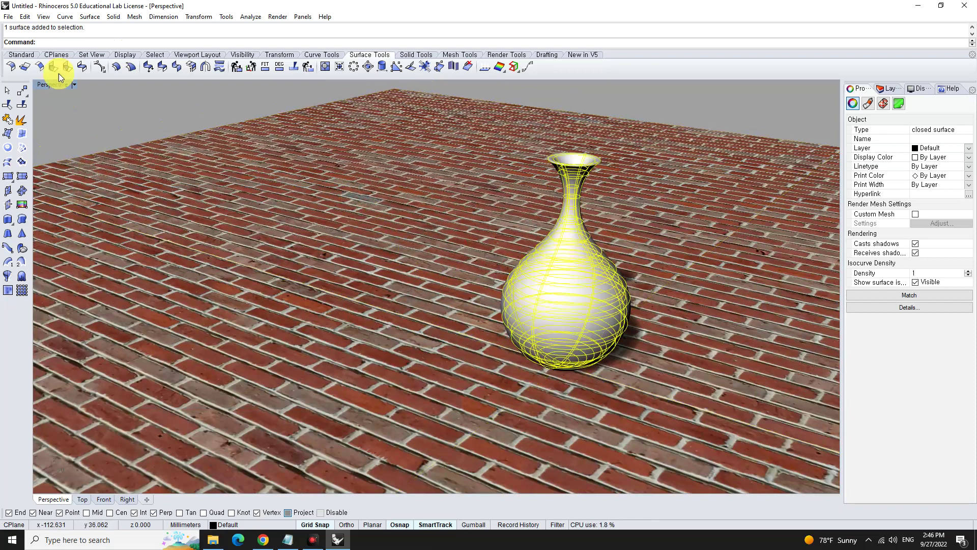
Open the Material Editor and browse to the Plastic materials folder
text(MaterialEditor)
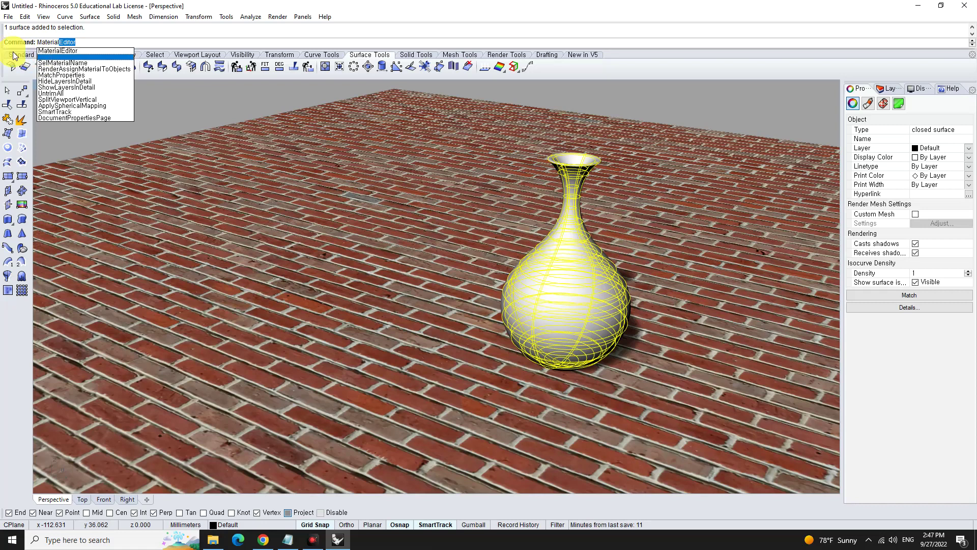
click(51, 50)
click(147, 280)
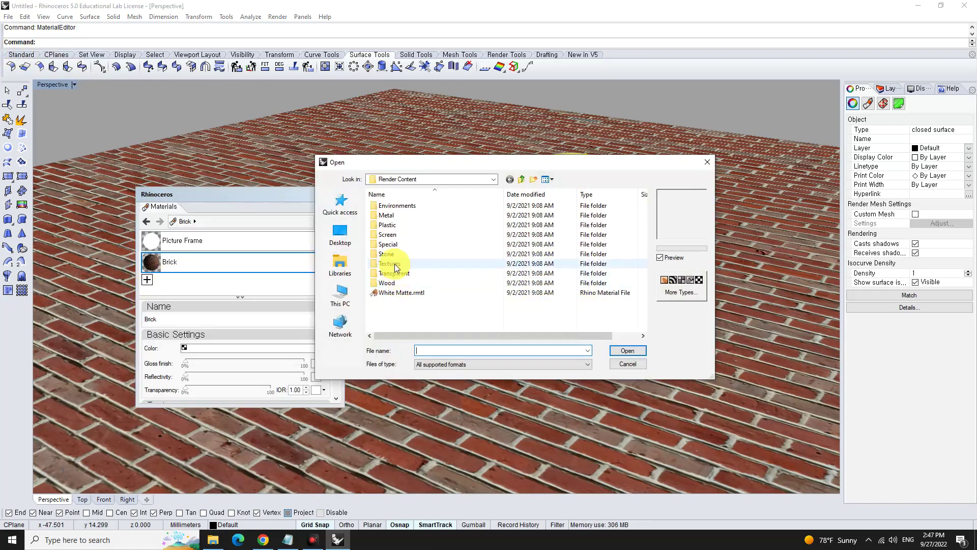
double_click(388, 254)
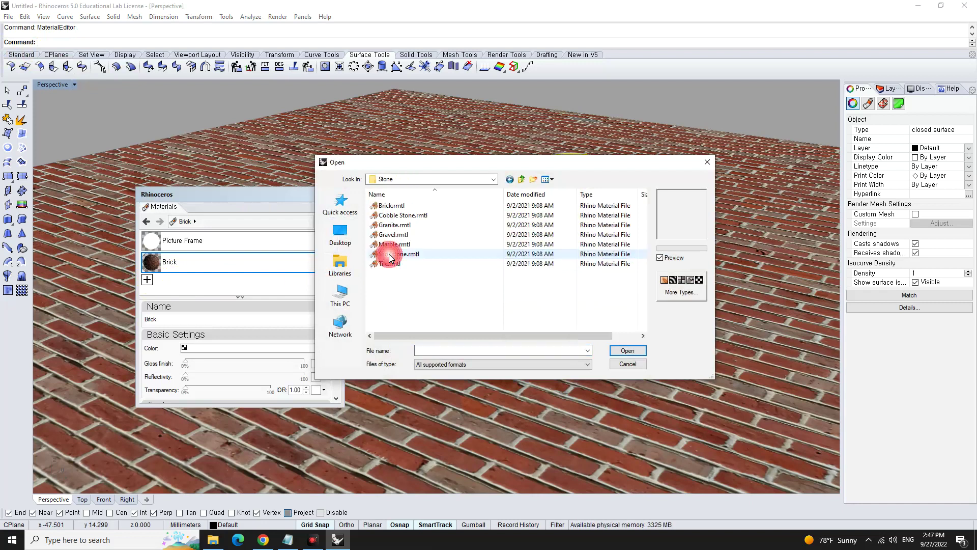
click(395, 216)
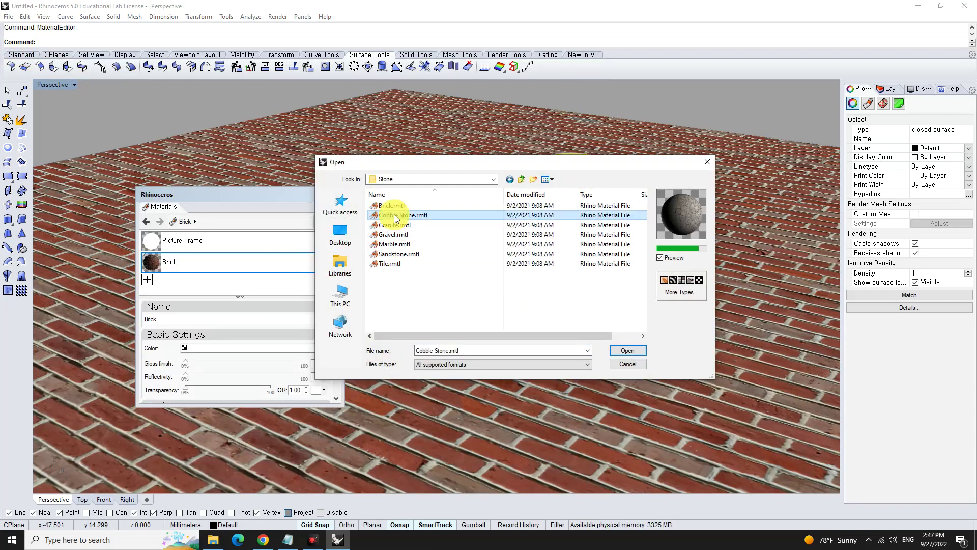
click(402, 224)
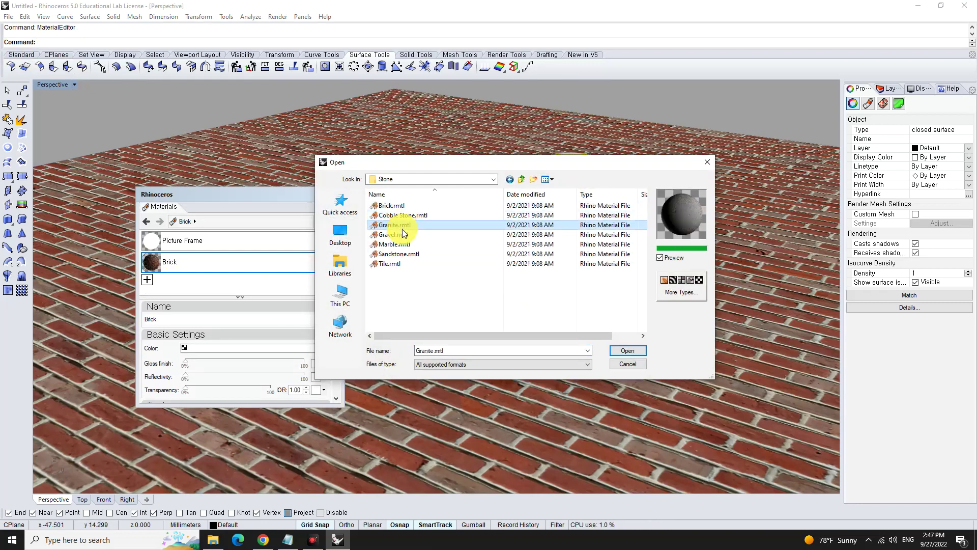
key(BackSpace)
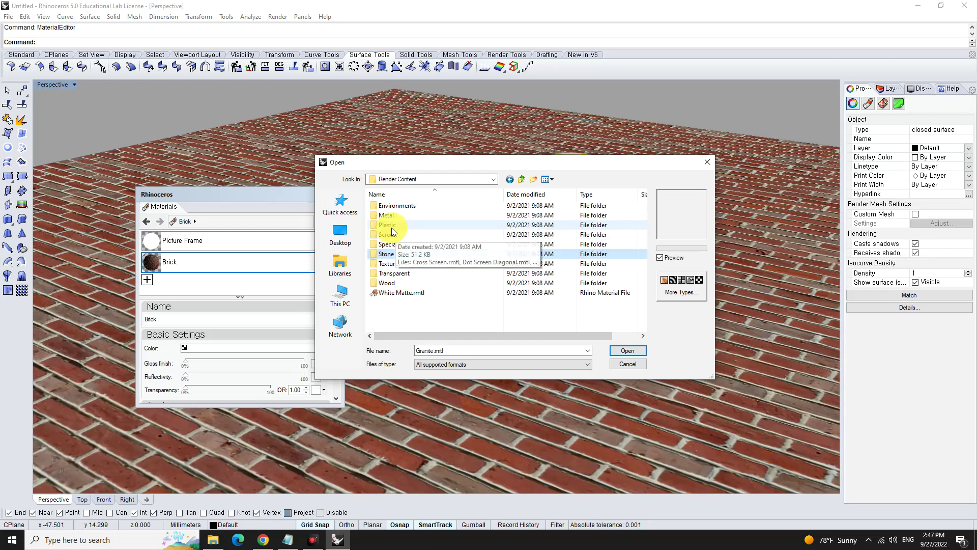
double_click(392, 226)
Compare the plastic materials and import Plastic Medium Gloss.rmtl
click(402, 209)
click(402, 215)
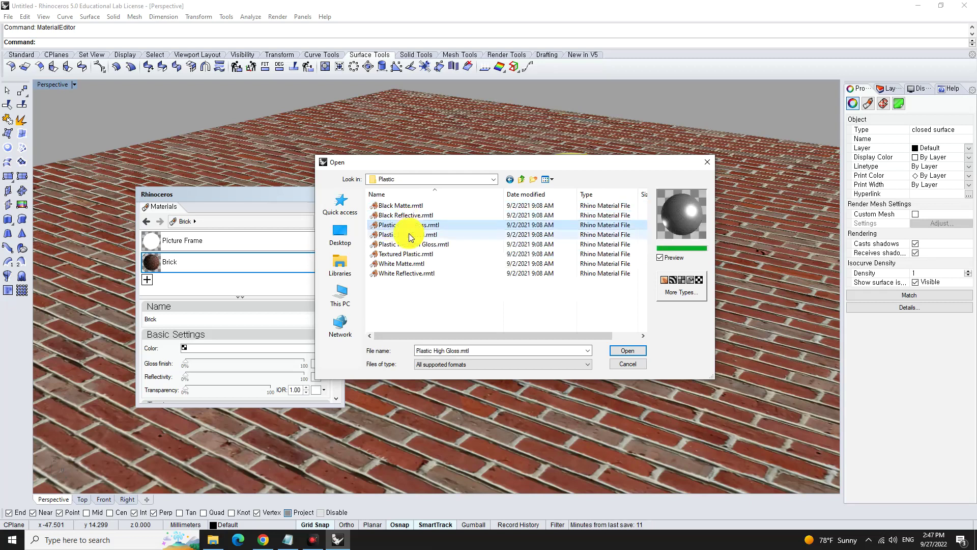
click(409, 236)
click(409, 246)
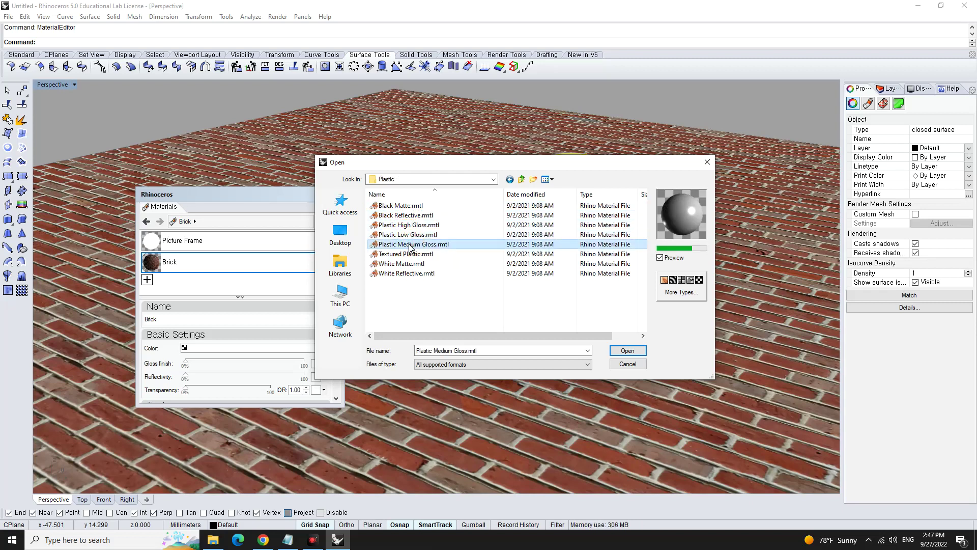
click(408, 256)
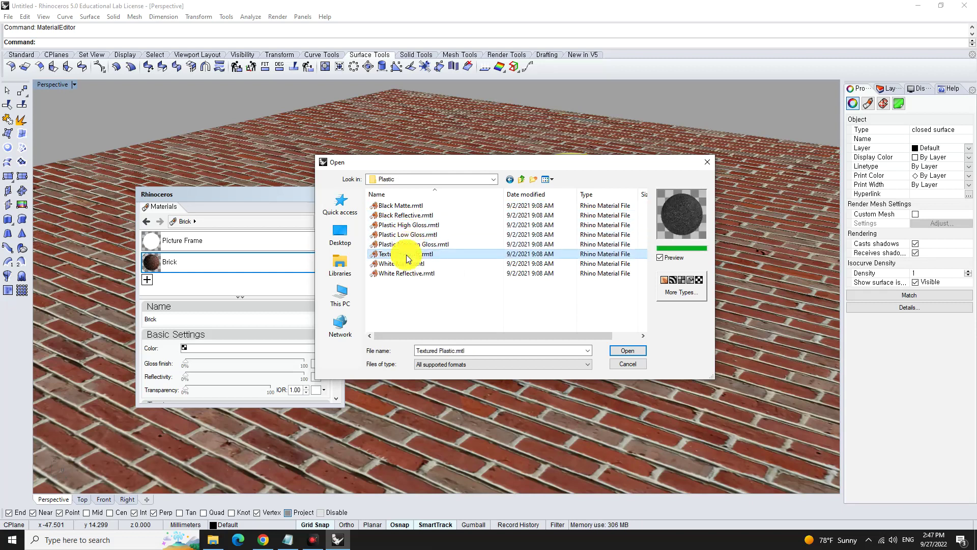
click(406, 264)
click(410, 246)
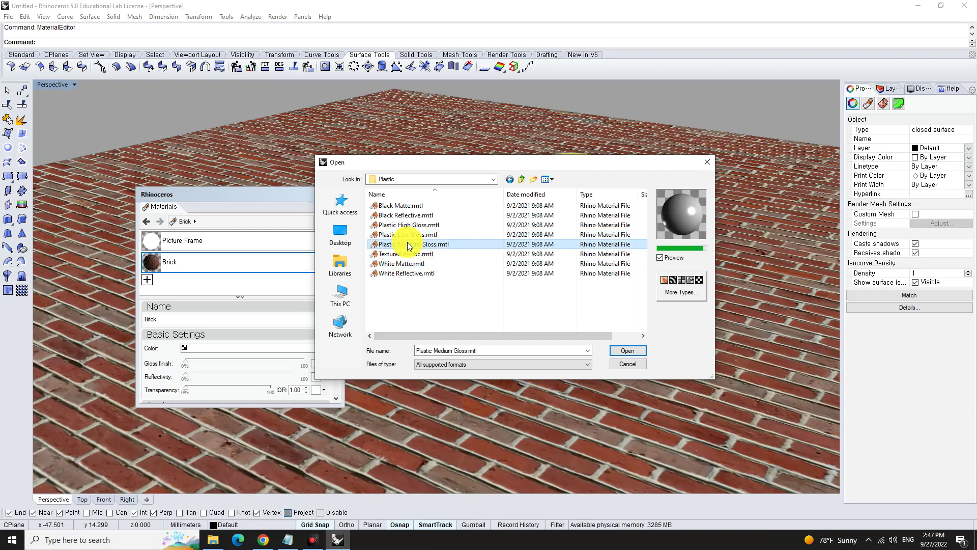
click(631, 350)
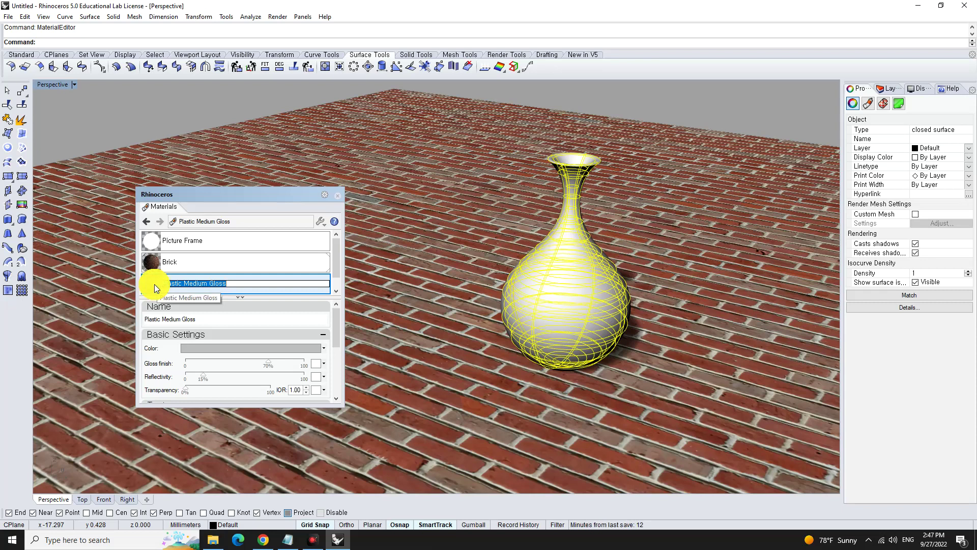
Drag Plastic Medium Gloss onto the vase
click(419, 240)
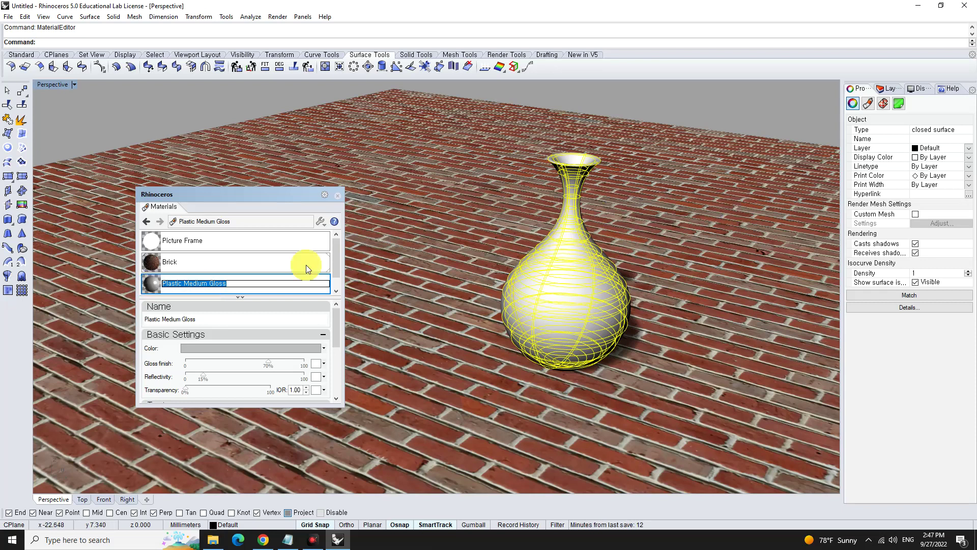
mouse_move(150, 279)
mouse_down()
mouse_move(469, 309)
mouse_move(560, 304)
mouse_up()
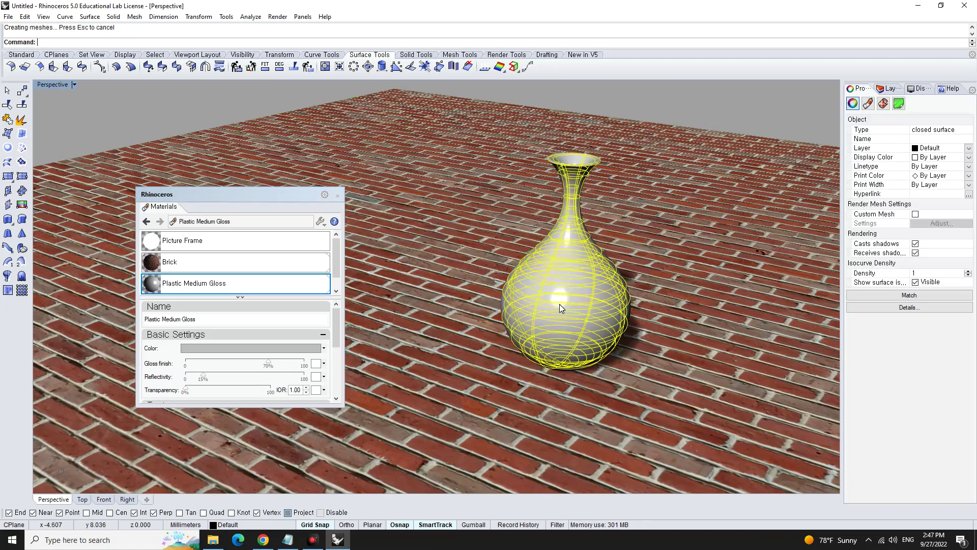
click(636, 278)
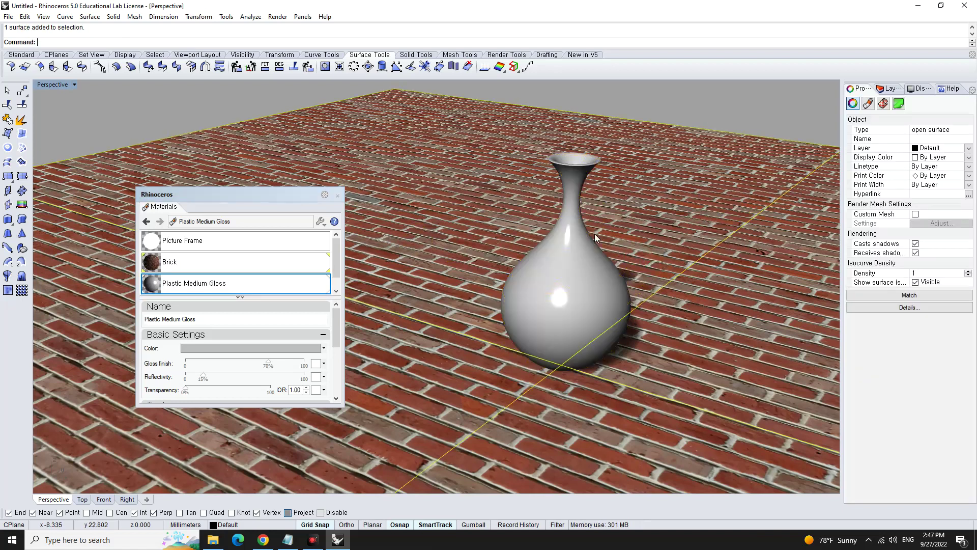
Close the Materials panel, frame the vase closer in Perspective, and open the Render menu
click(337, 196)
scroll(470, 240, up, 2)
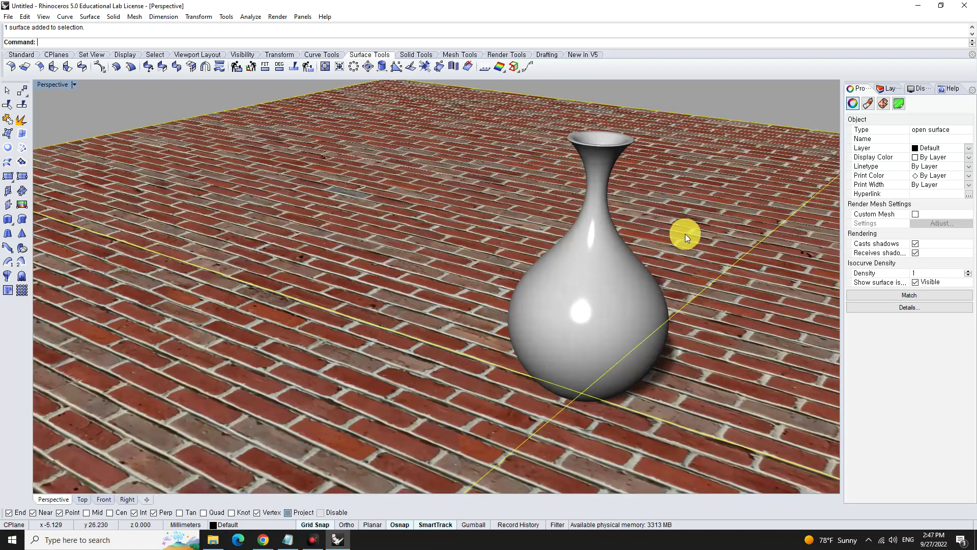
scroll(682, 234, up, 1)
key(Escape)
mouse_move(697, 268)
right_down()
mouse_move(738, 278)
mouse_move(624, 255)
mouse_move(735, 244)
mouse_move(654, 231)
mouse_move(675, 206)
mouse_move(661, 212)
right_up()
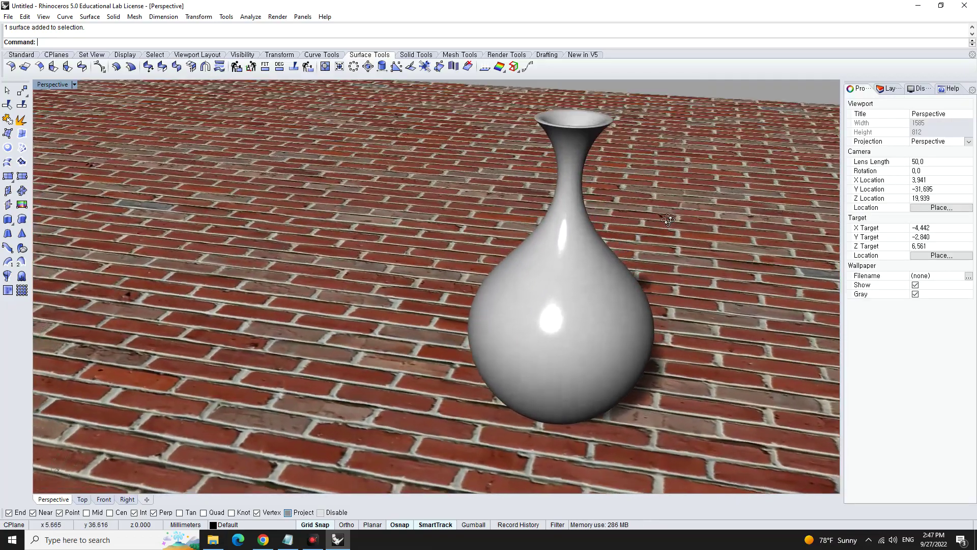
click(279, 16)
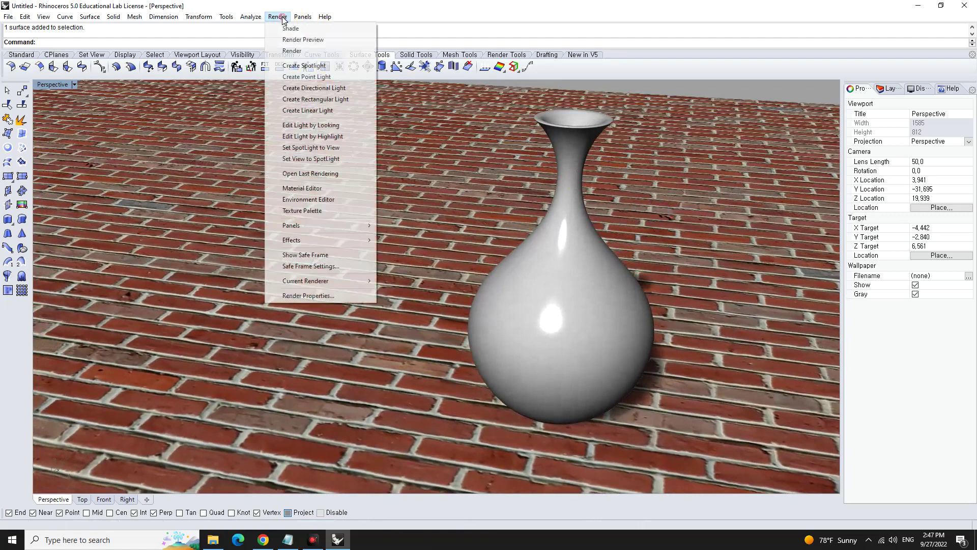
Render the Perspective view, inspect it maximized, close it, and orbit slightly
click(286, 50)
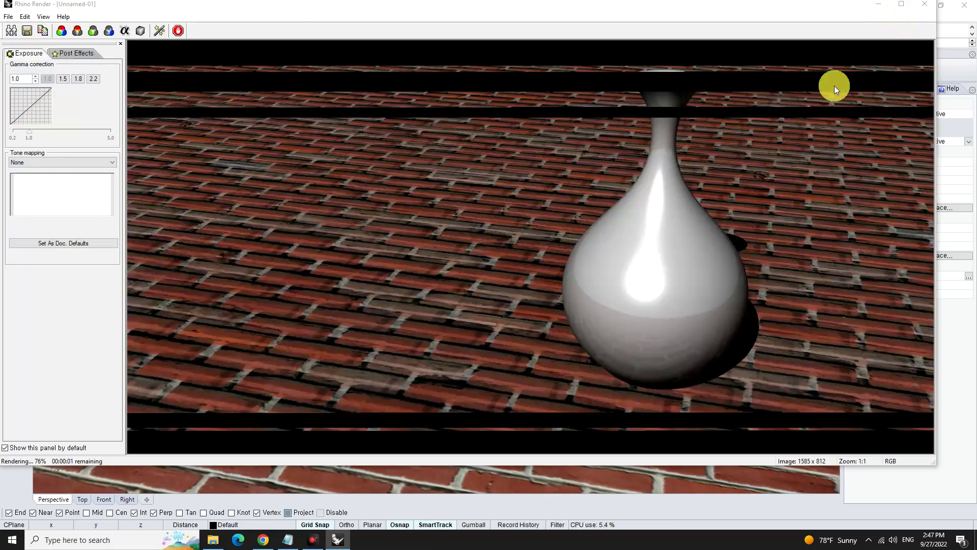
click(902, 5)
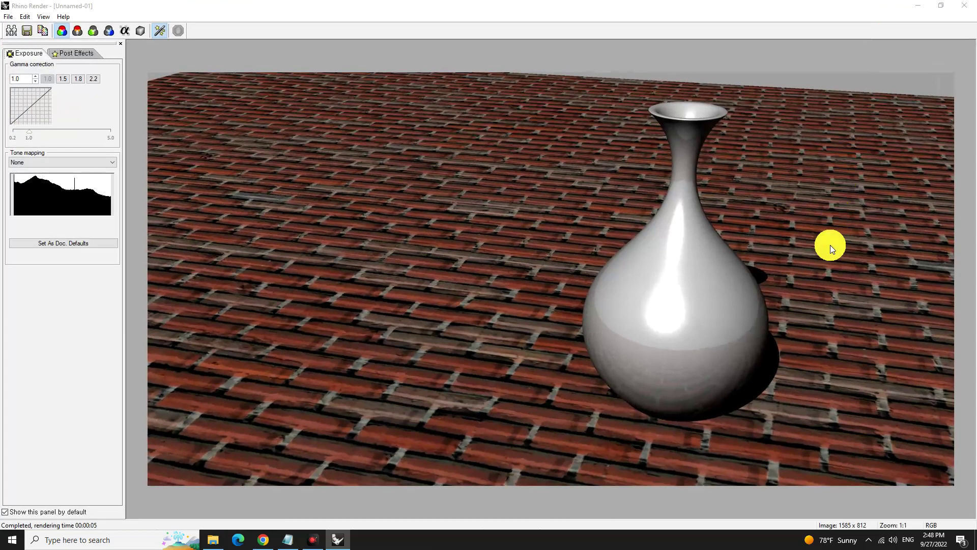
click(964, 11)
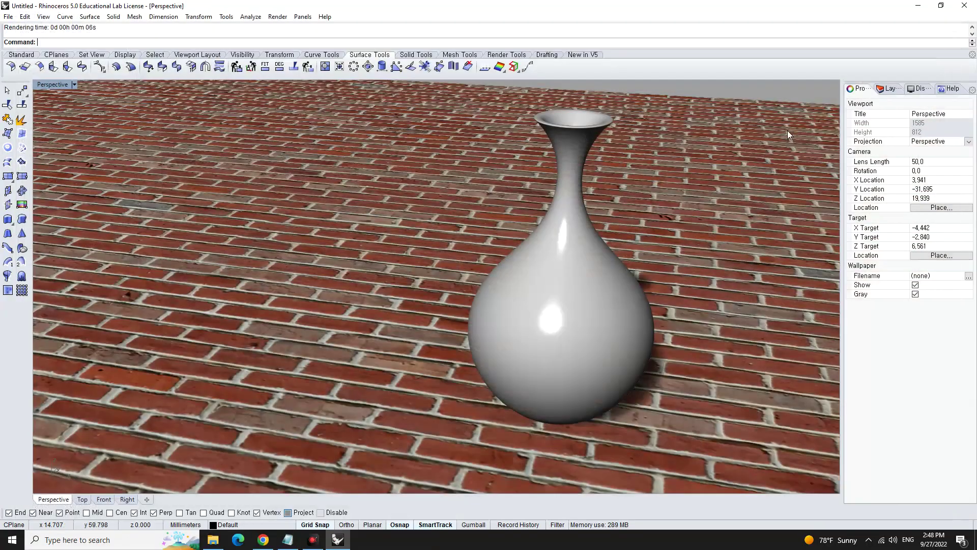
mouse_move(655, 216)
right_down()
mouse_move(609, 217)
mouse_move(664, 213)
right_up()
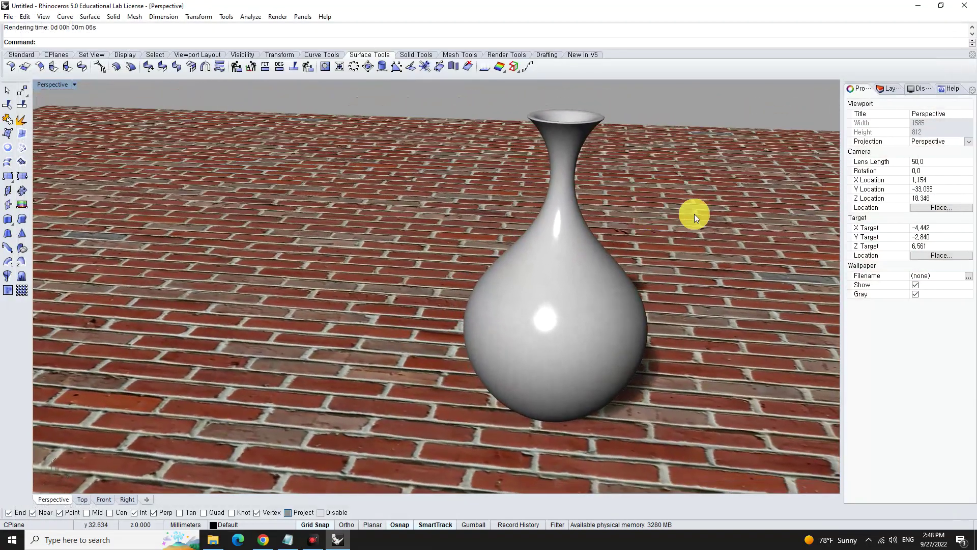